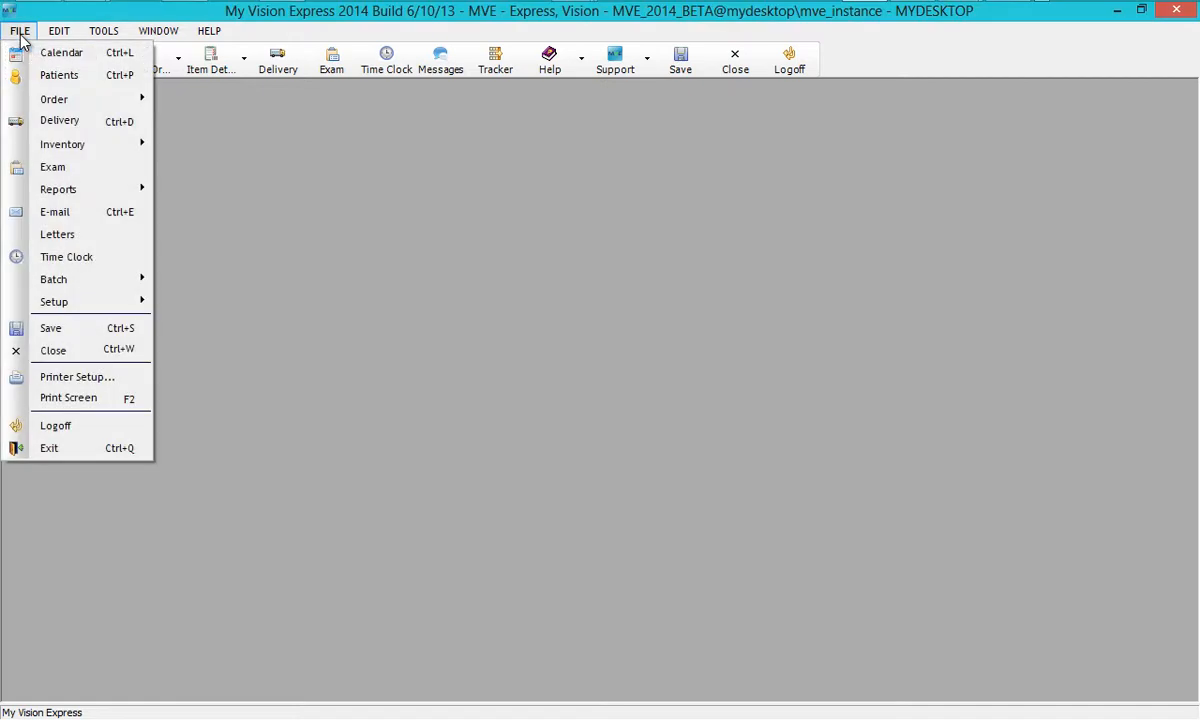
- Set the insurance type in the company's location settings to OHIP without deleting the existing location services and insurance companies
mouse_move(87, 312)
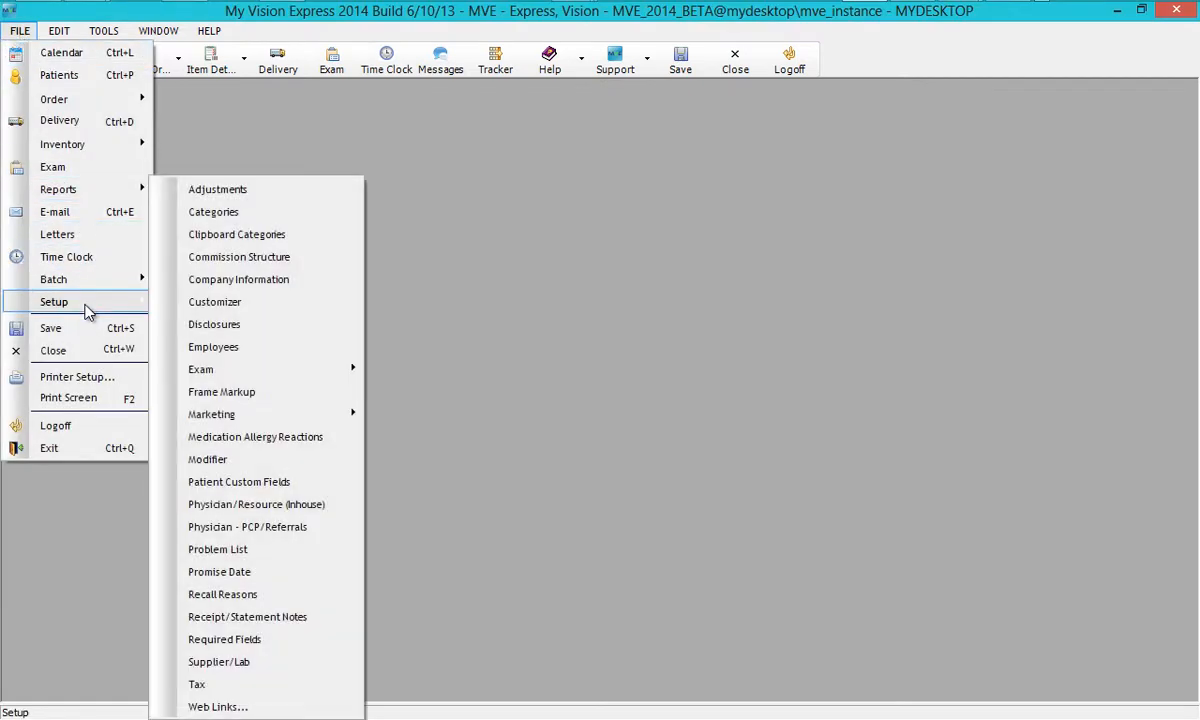
click(207, 280)
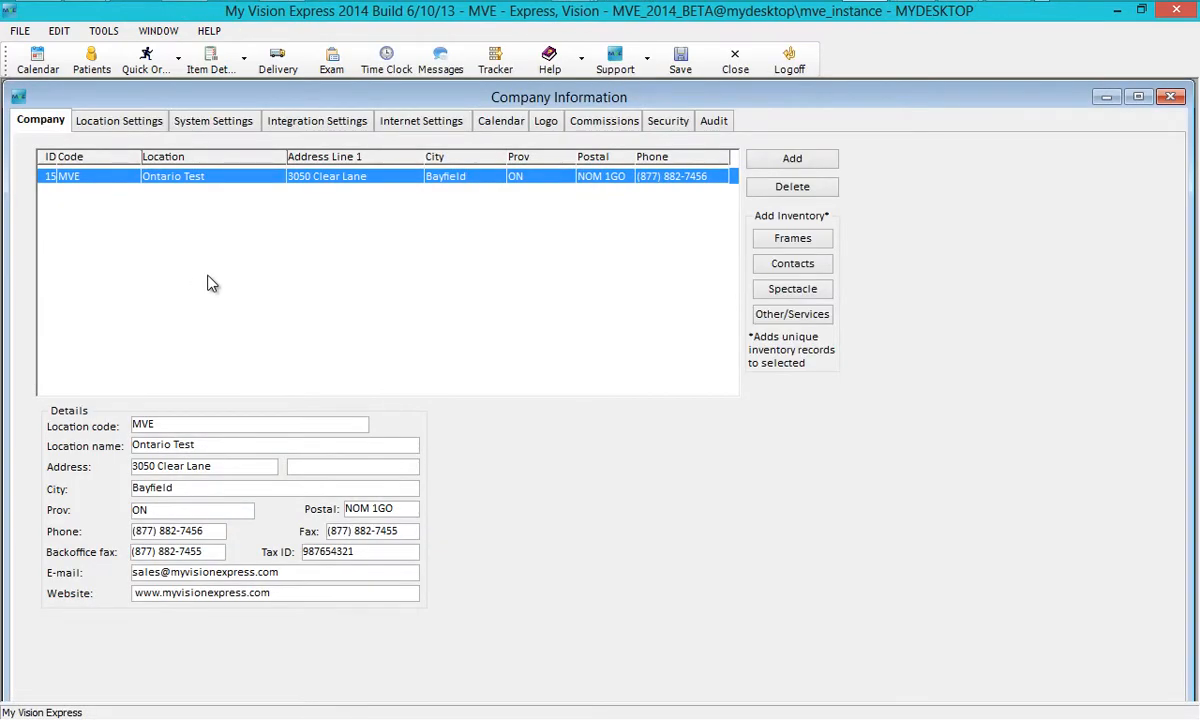
click(138, 128)
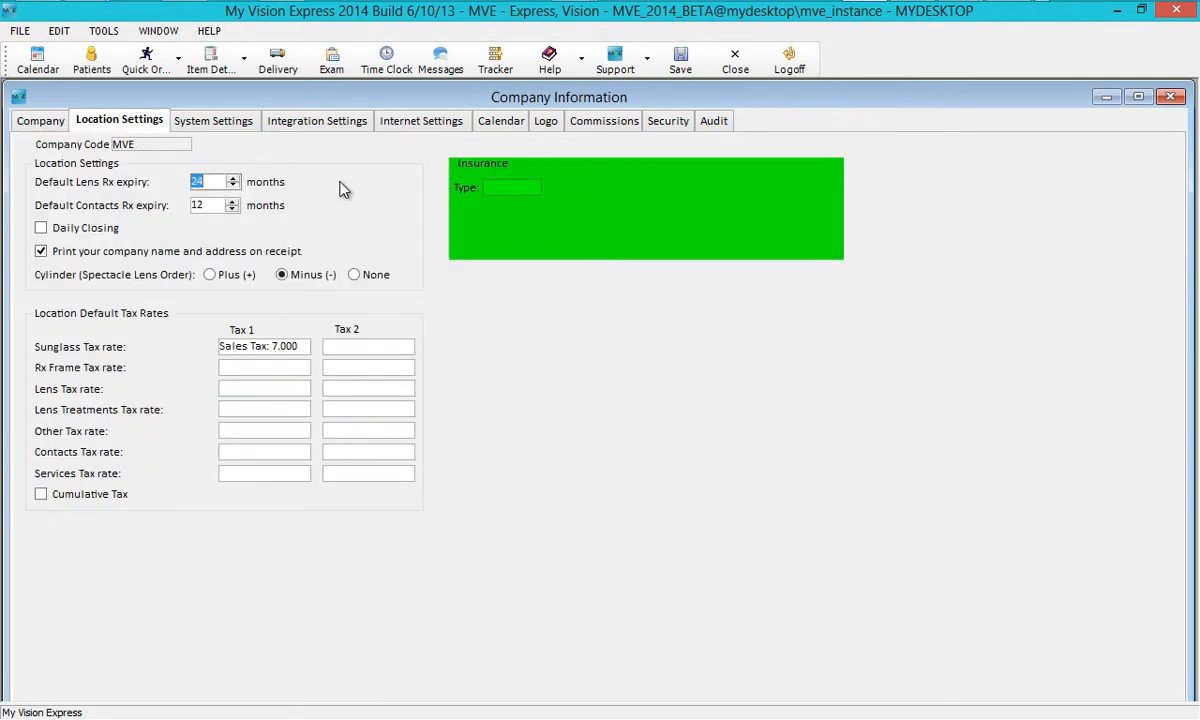
click(500, 188)
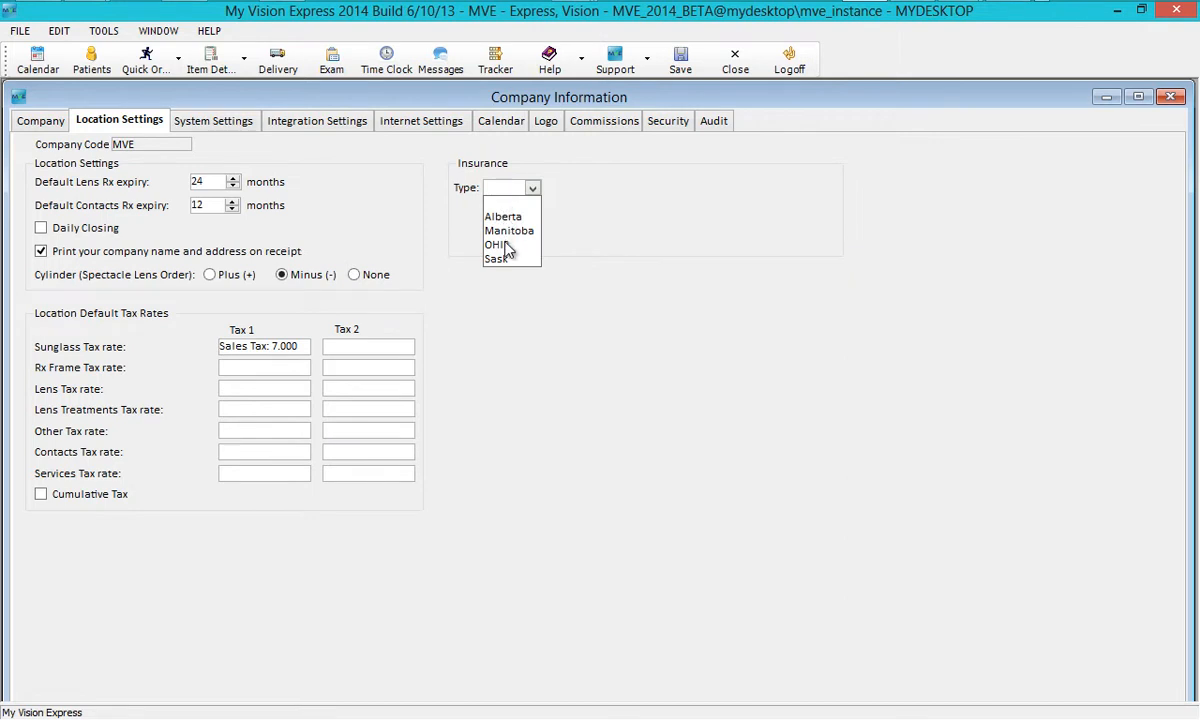
click(498, 245)
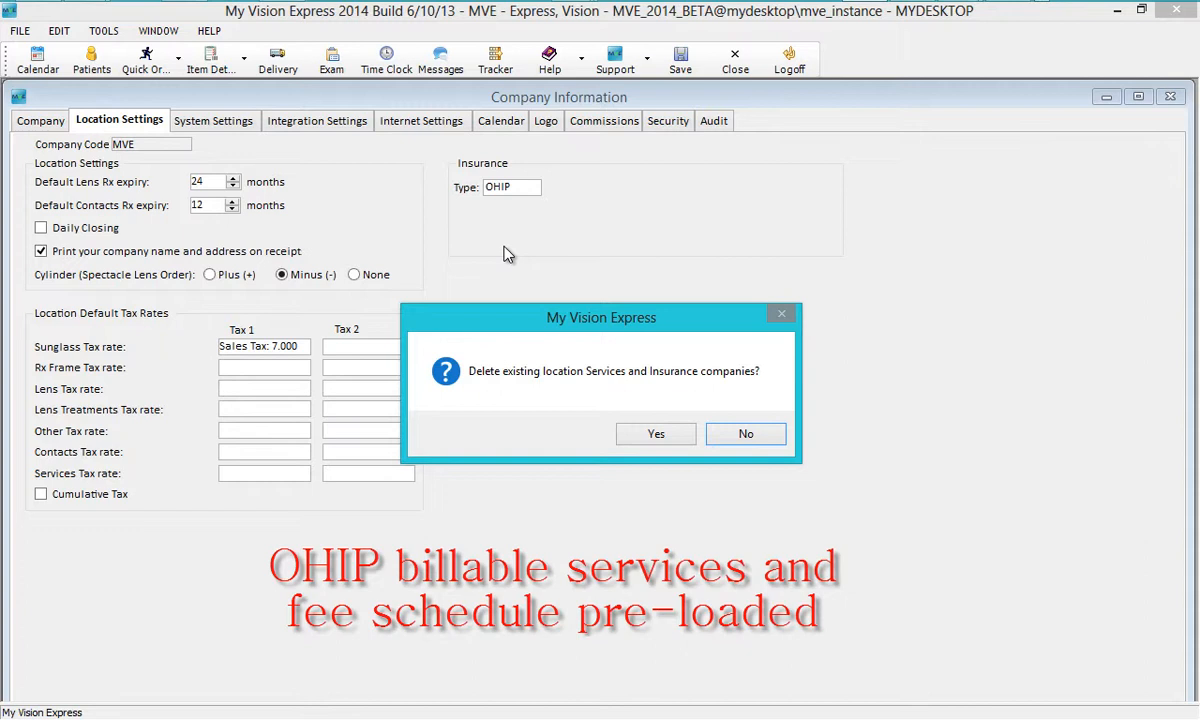
click(746, 433)
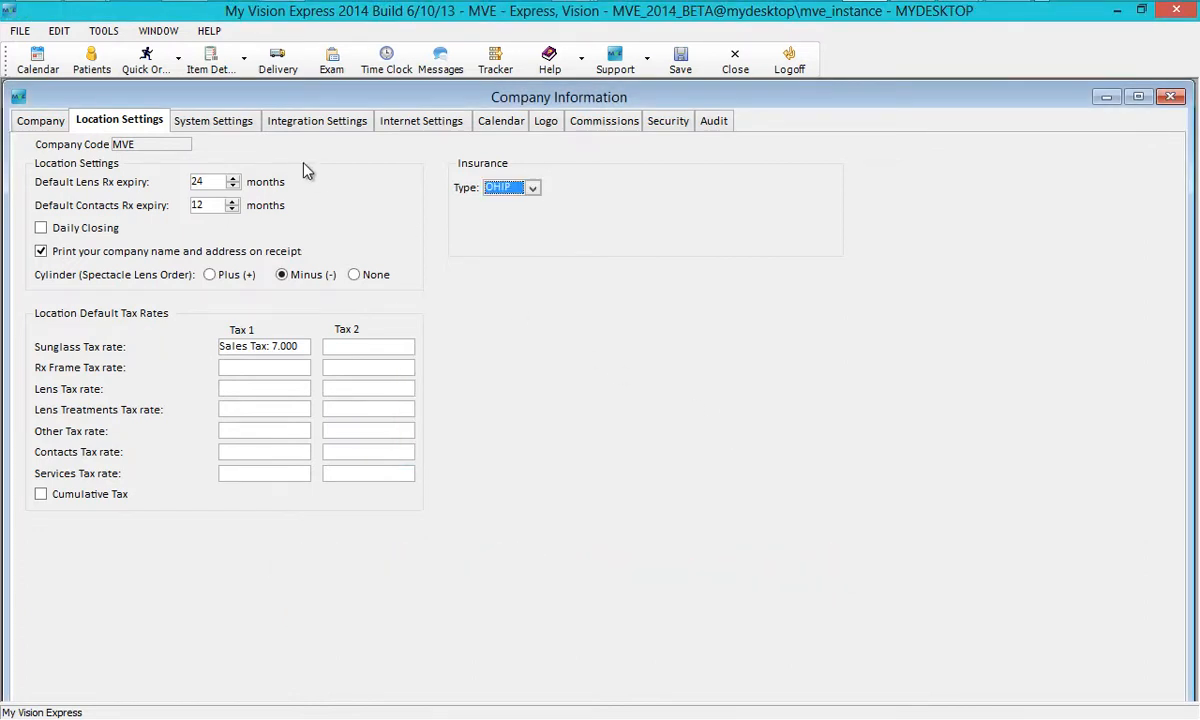
- Set the claims save-to folder in the system settings to C:\OHIP, then save and close the company information
click(213, 121)
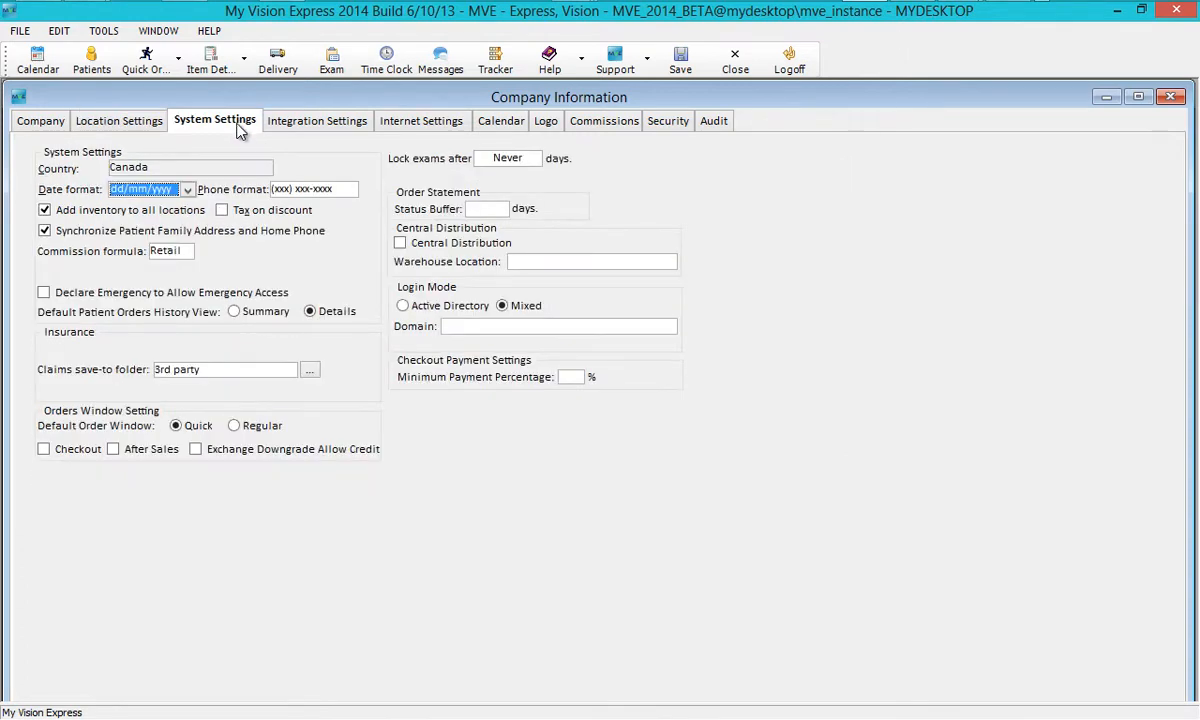
click(311, 371)
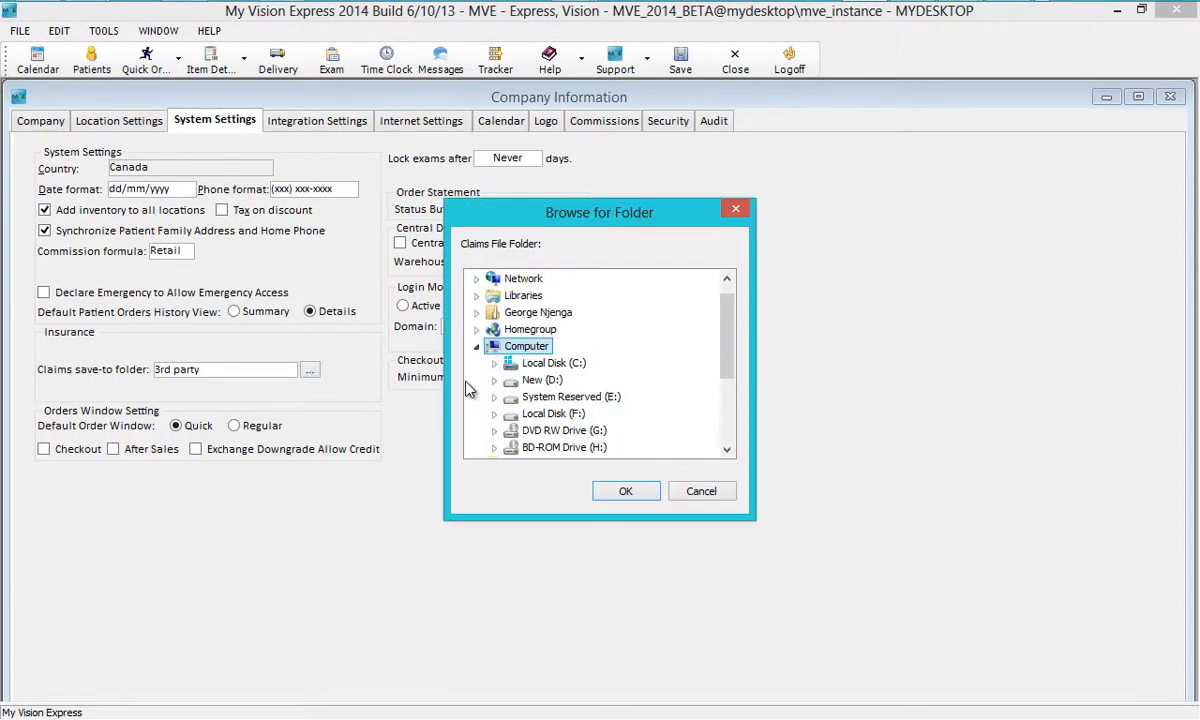
click(494, 363)
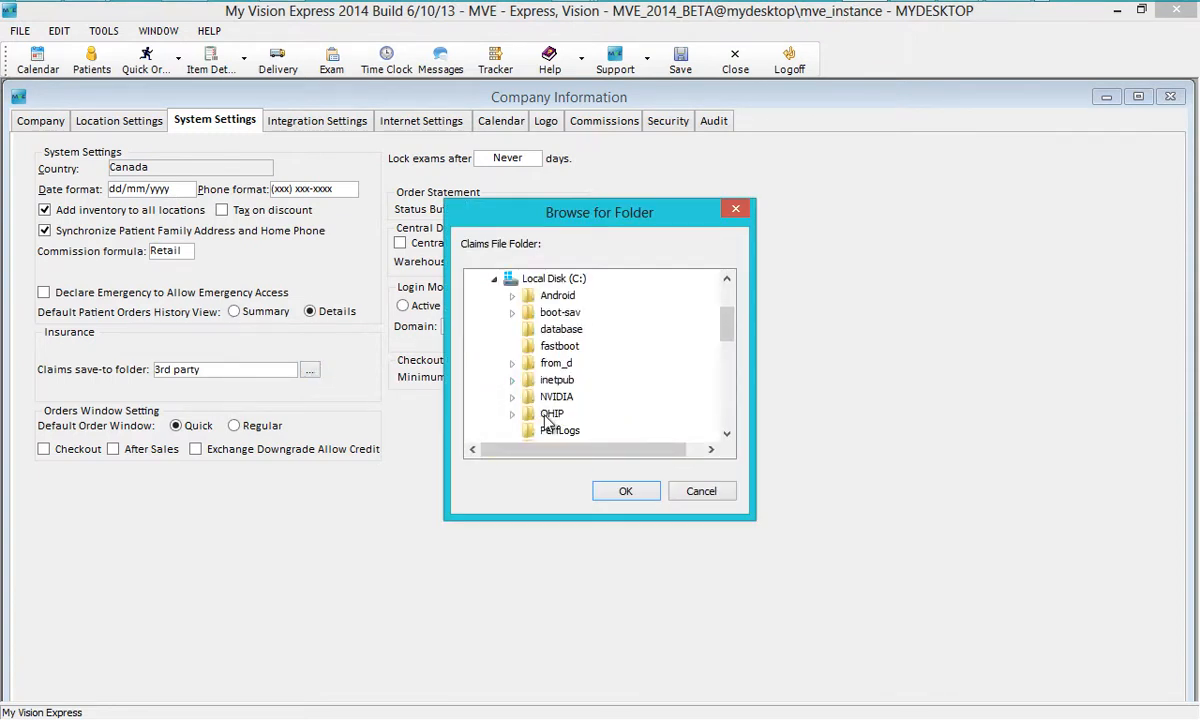
click(551, 414)
click(625, 491)
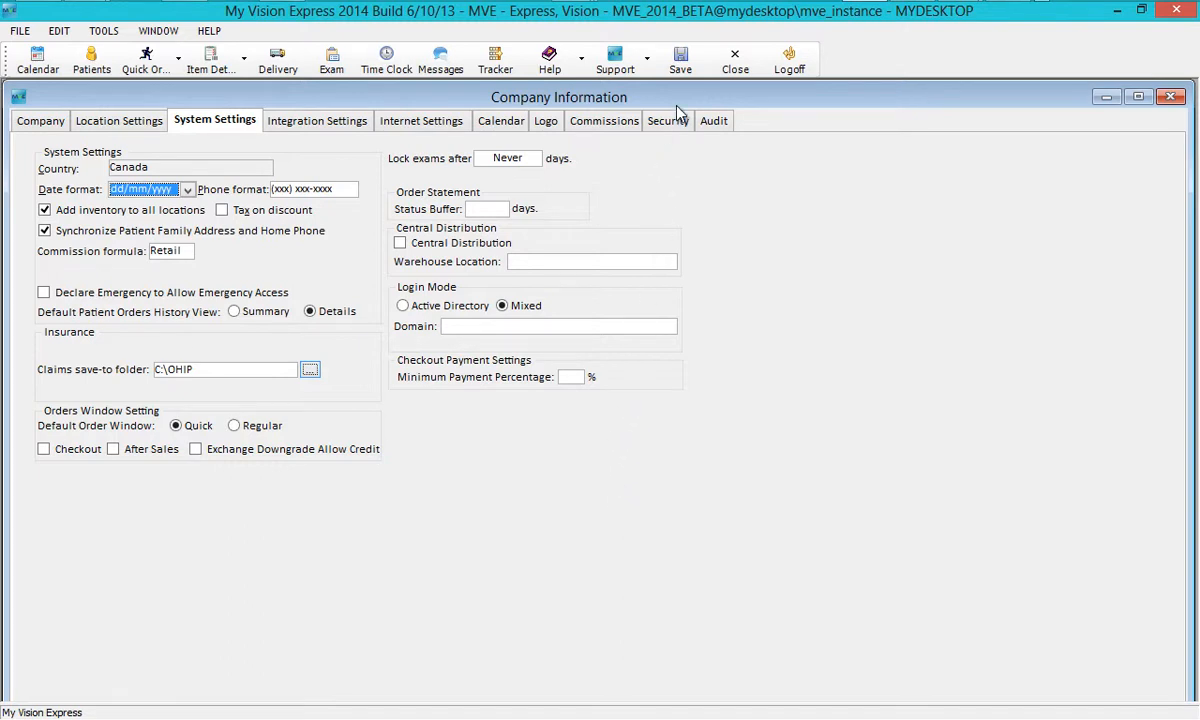
click(679, 70)
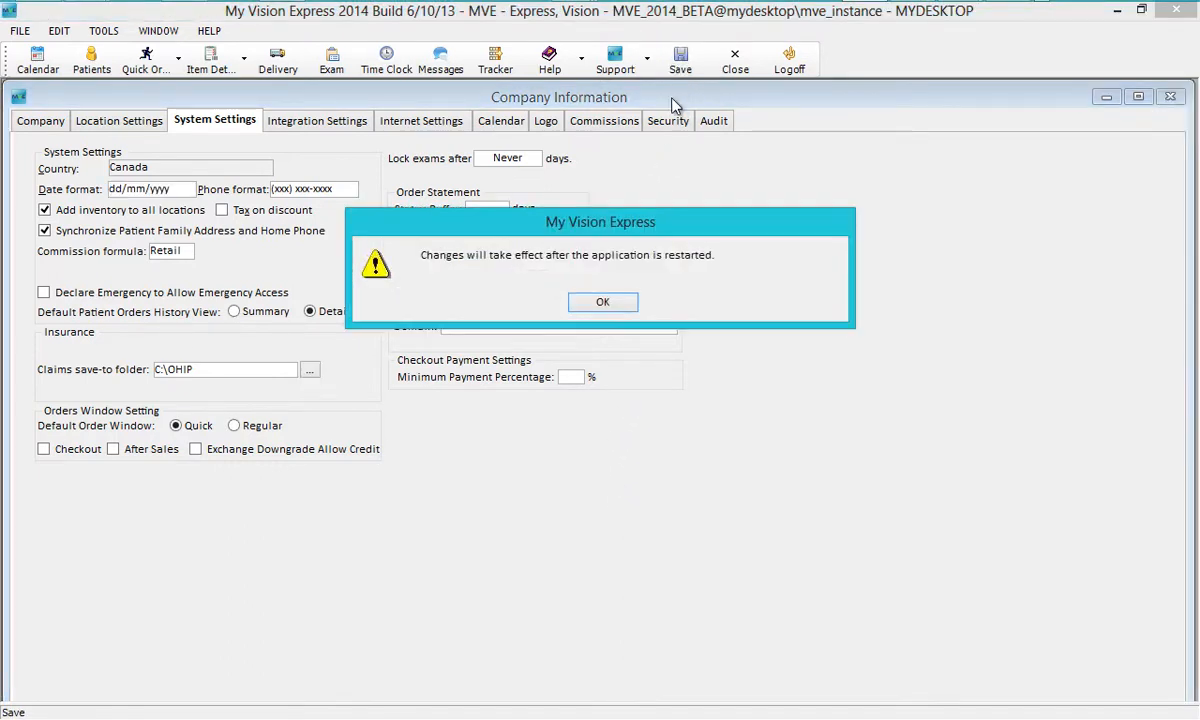
click(619, 302)
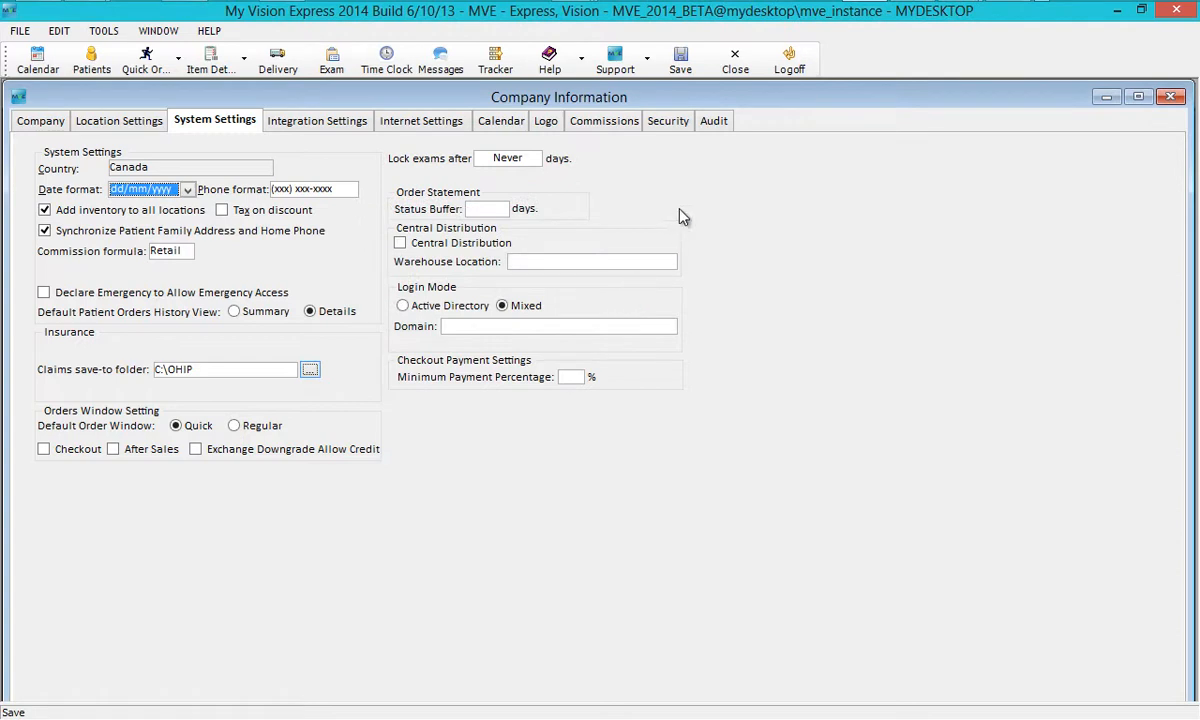
click(745, 68)
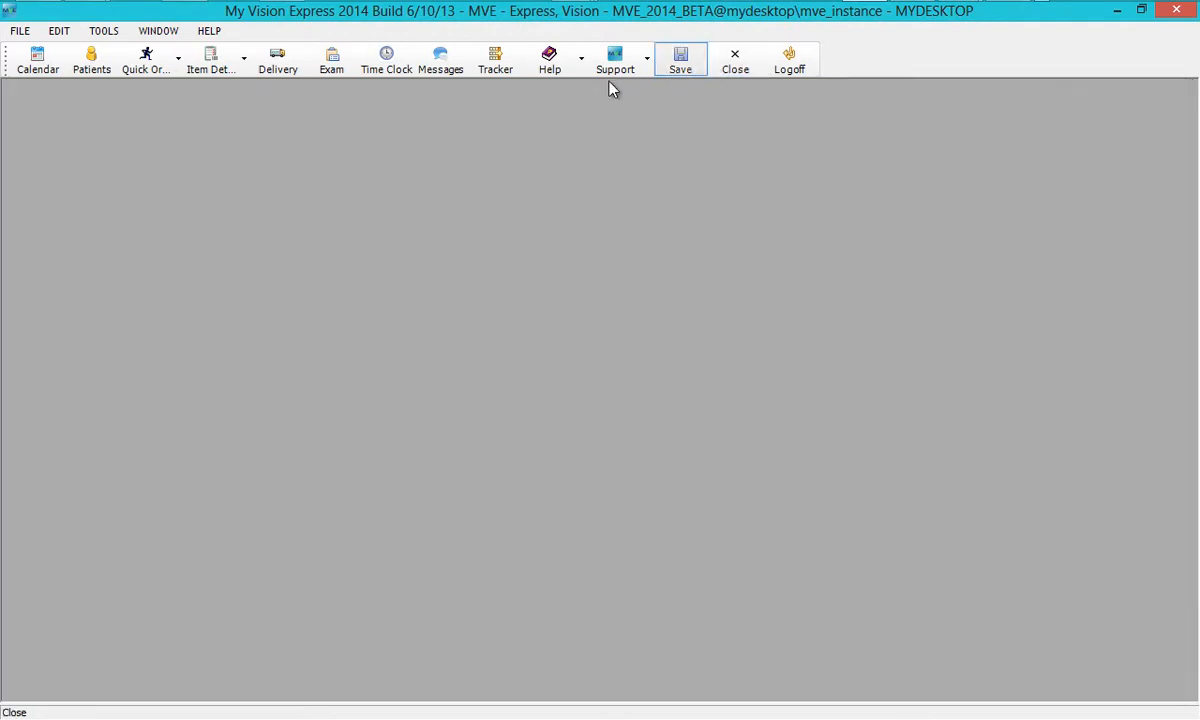
- Open the in-house Physician/Resource setup
click(26, 32)
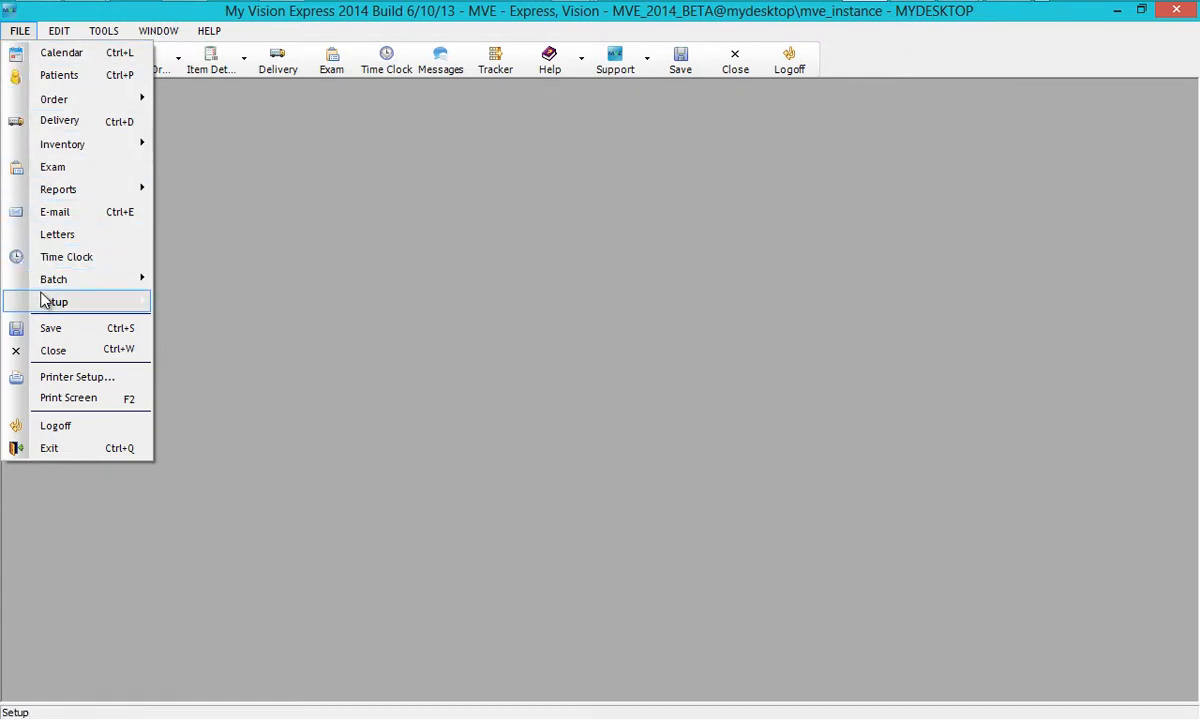
mouse_move(44, 303)
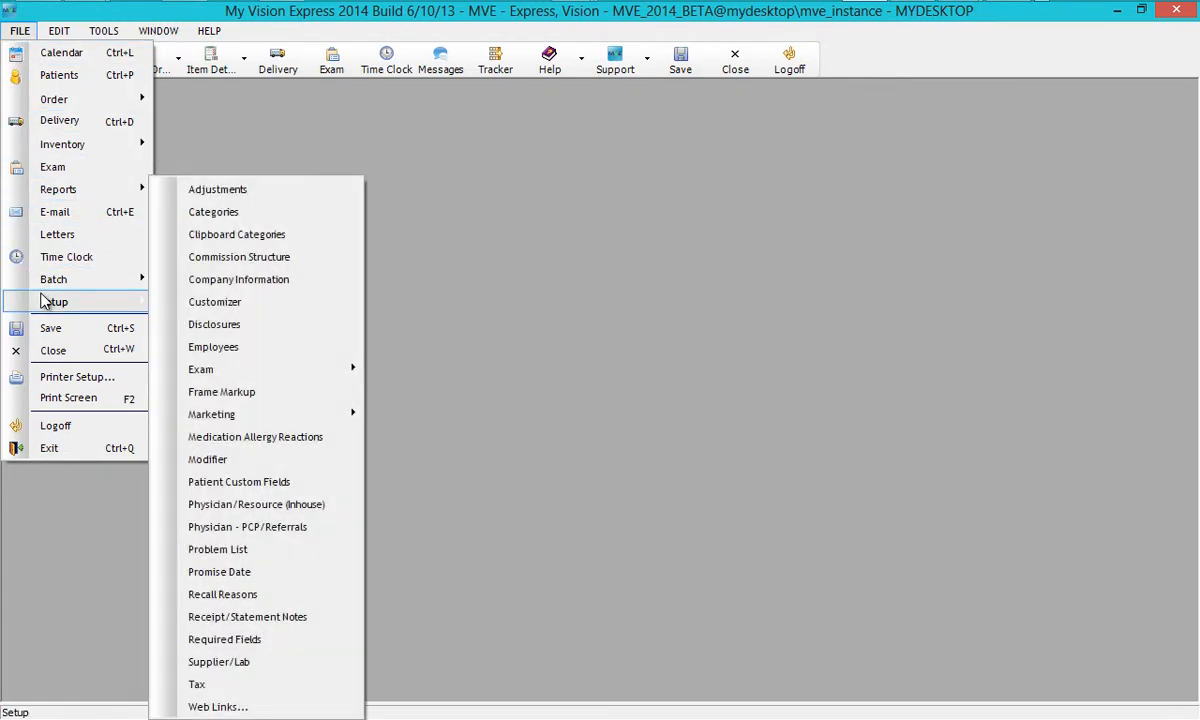
click(213, 508)
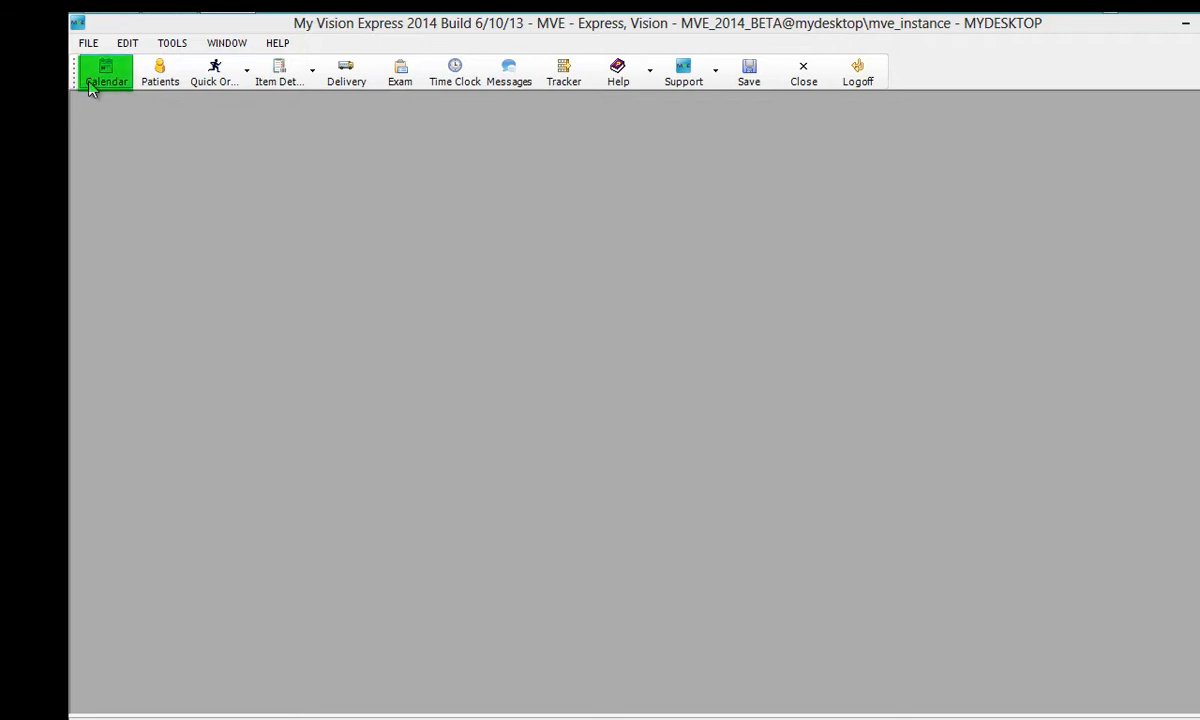
- Open the calendar maximized and start a new appointment on Monday, June 17, 2013 at 11:45 AM
click(90, 81)
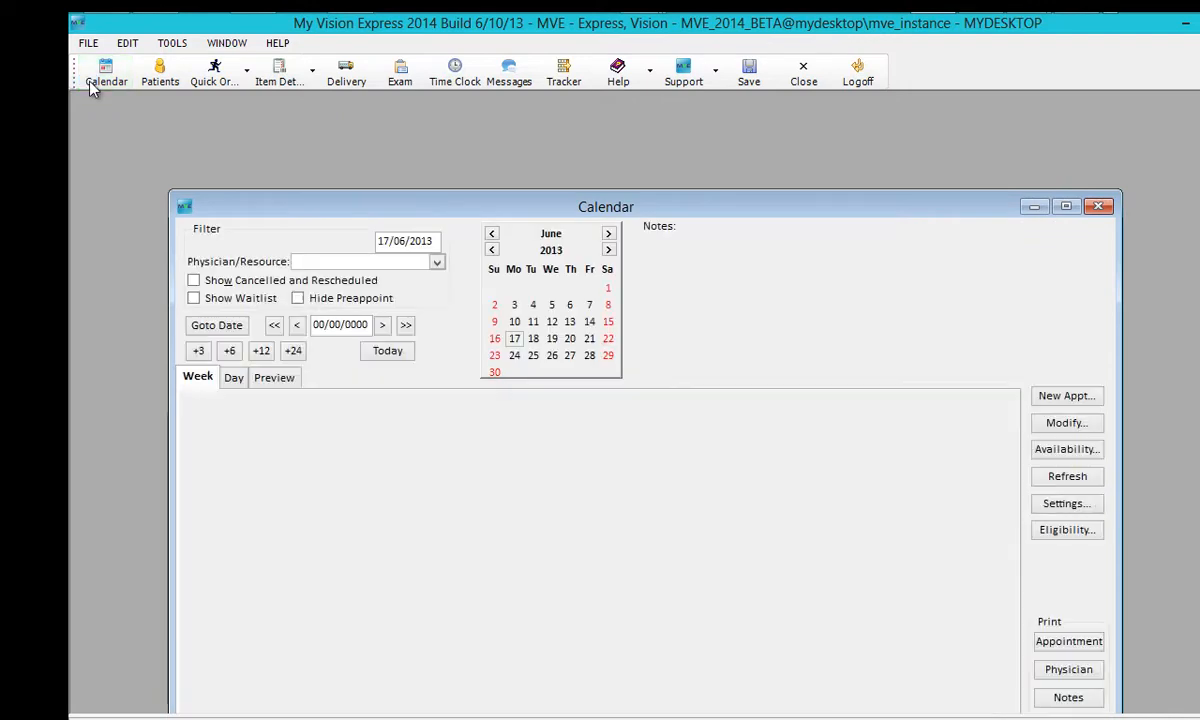
double_click(249, 213)
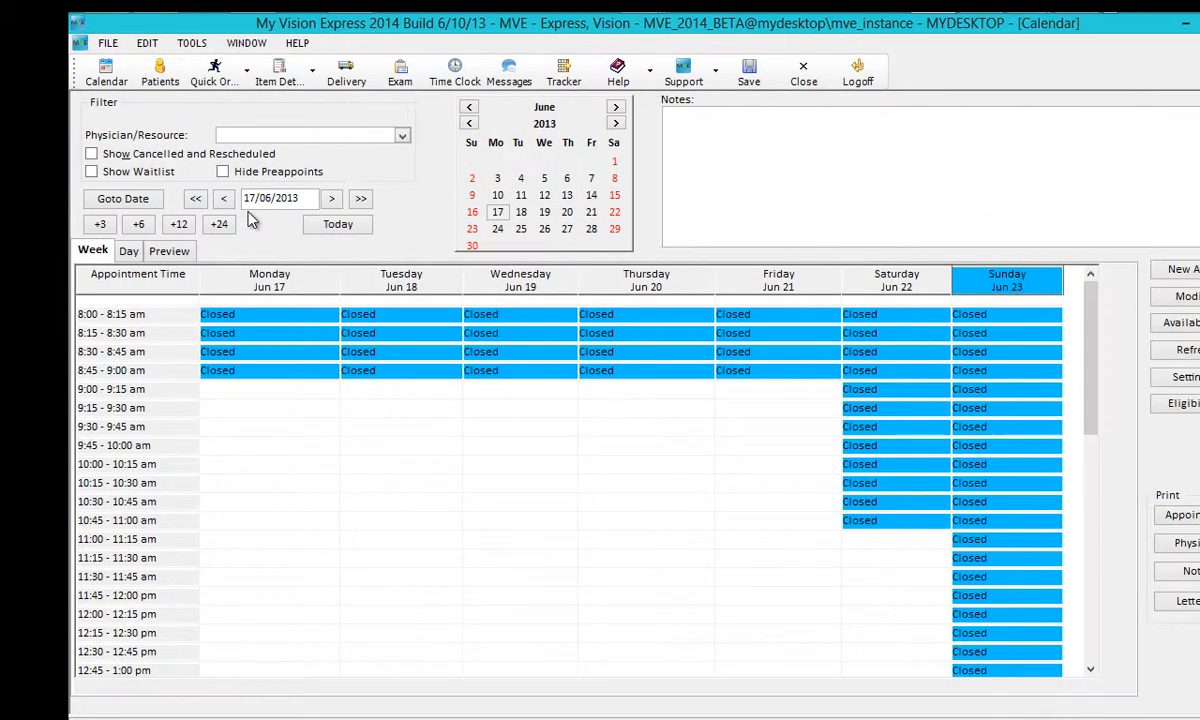
click(284, 603)
double_click(284, 604)
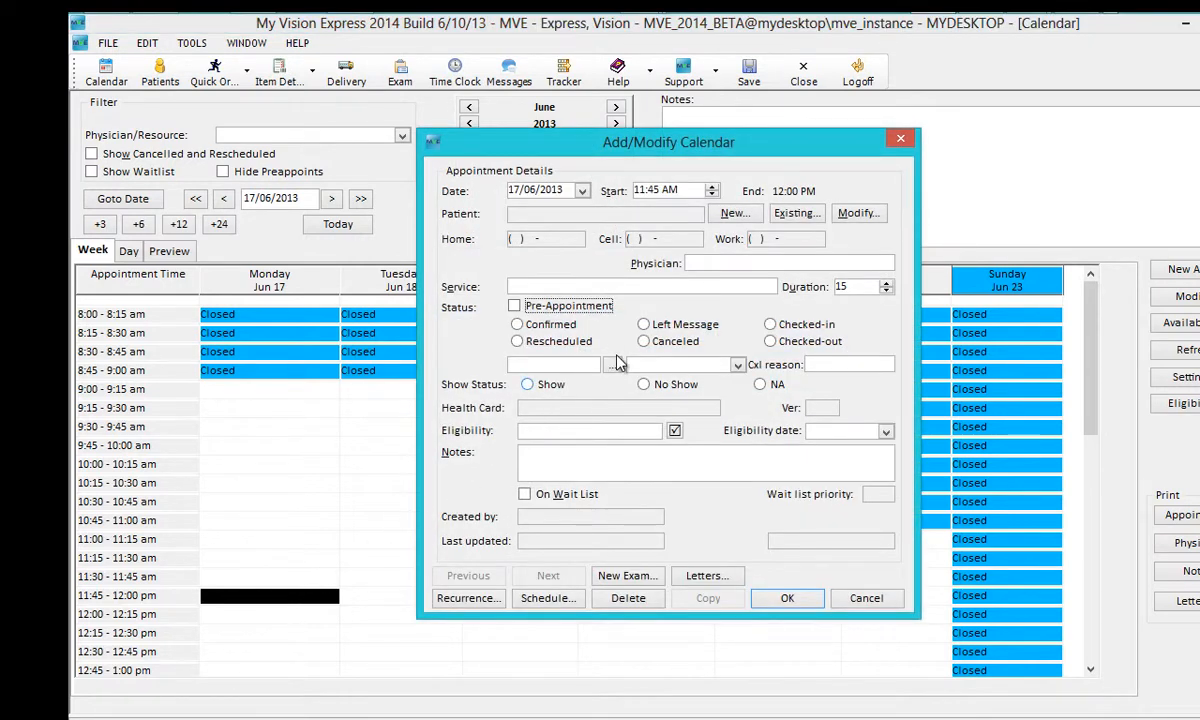
- Create a new patient for the appointment by reading in the health card, and fill in the postal code, country Canada and home phone number
click(718, 218)
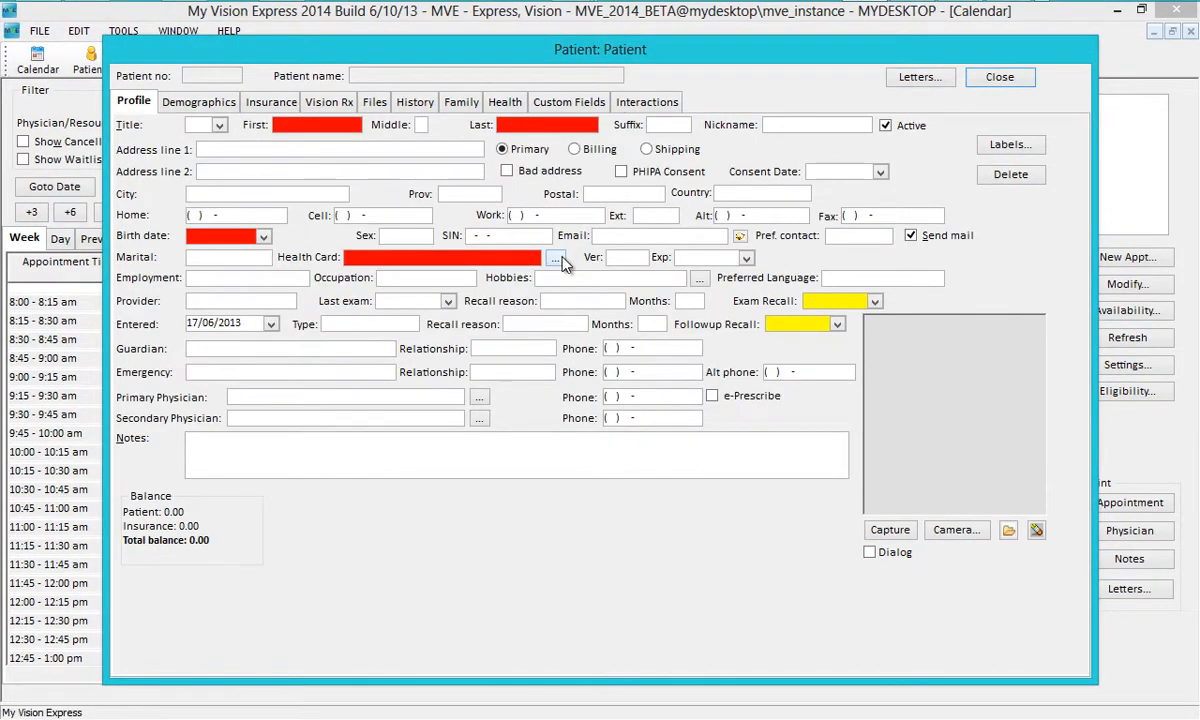
click(556, 259)
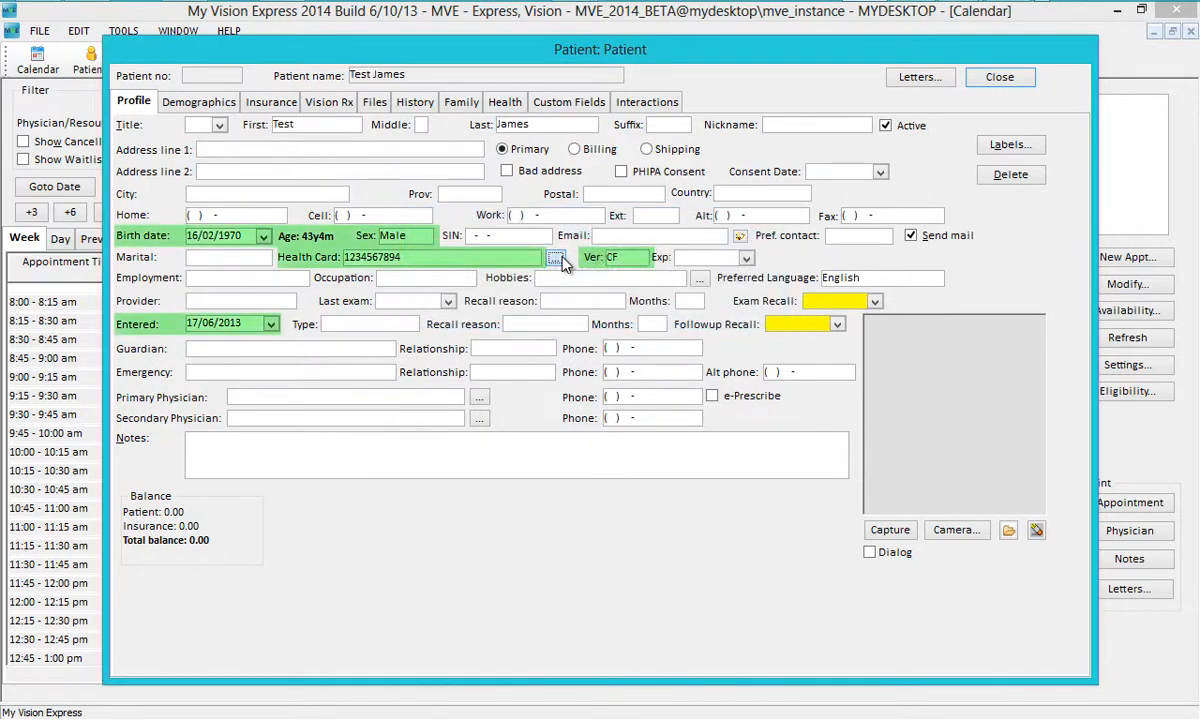
text(N0M)
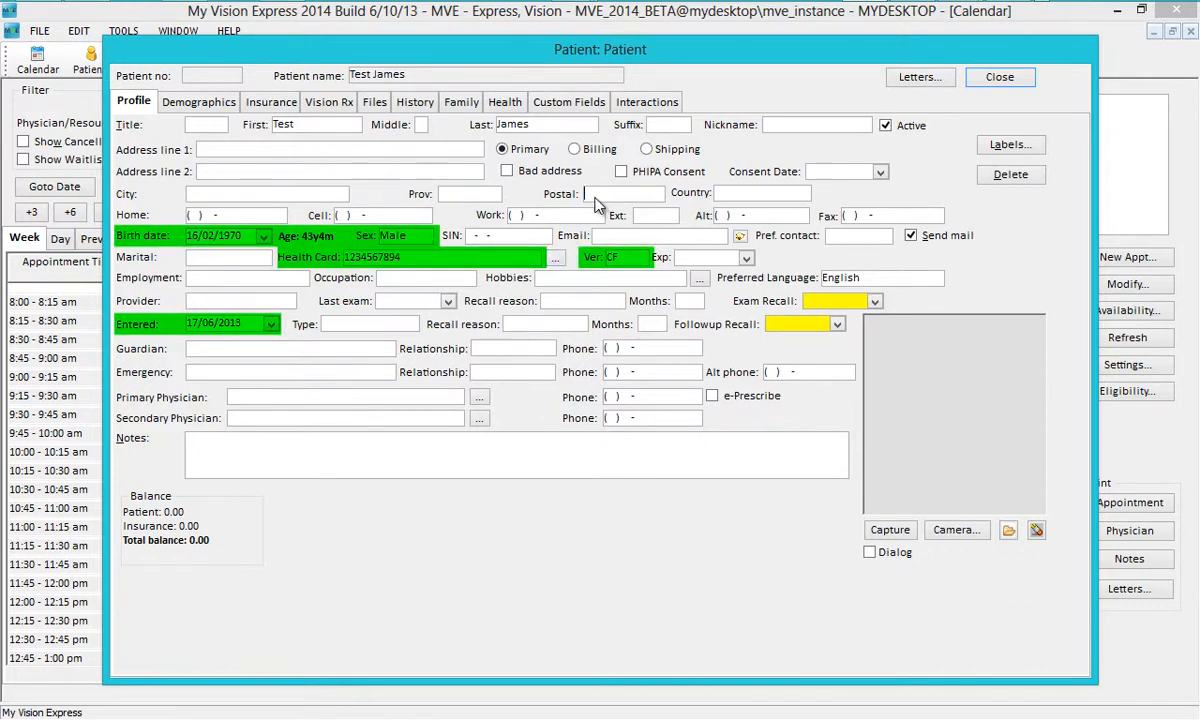
text( 1G0)
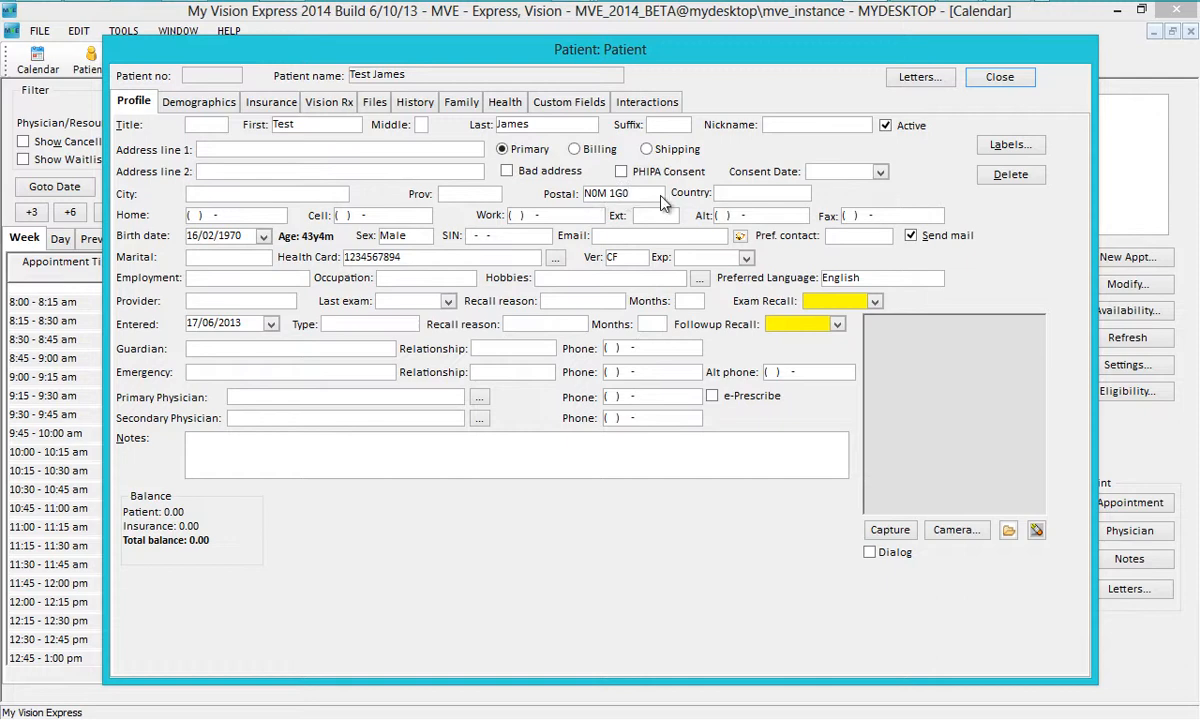
click(727, 200)
text(Canada)
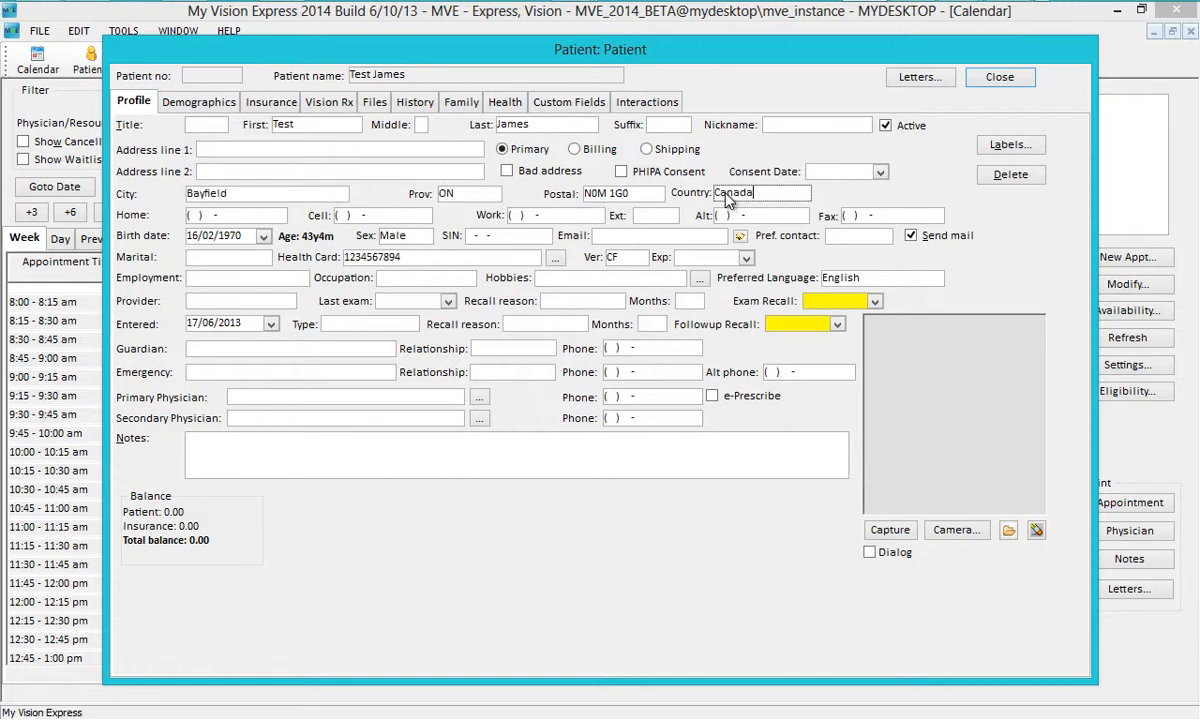
click(249, 219)
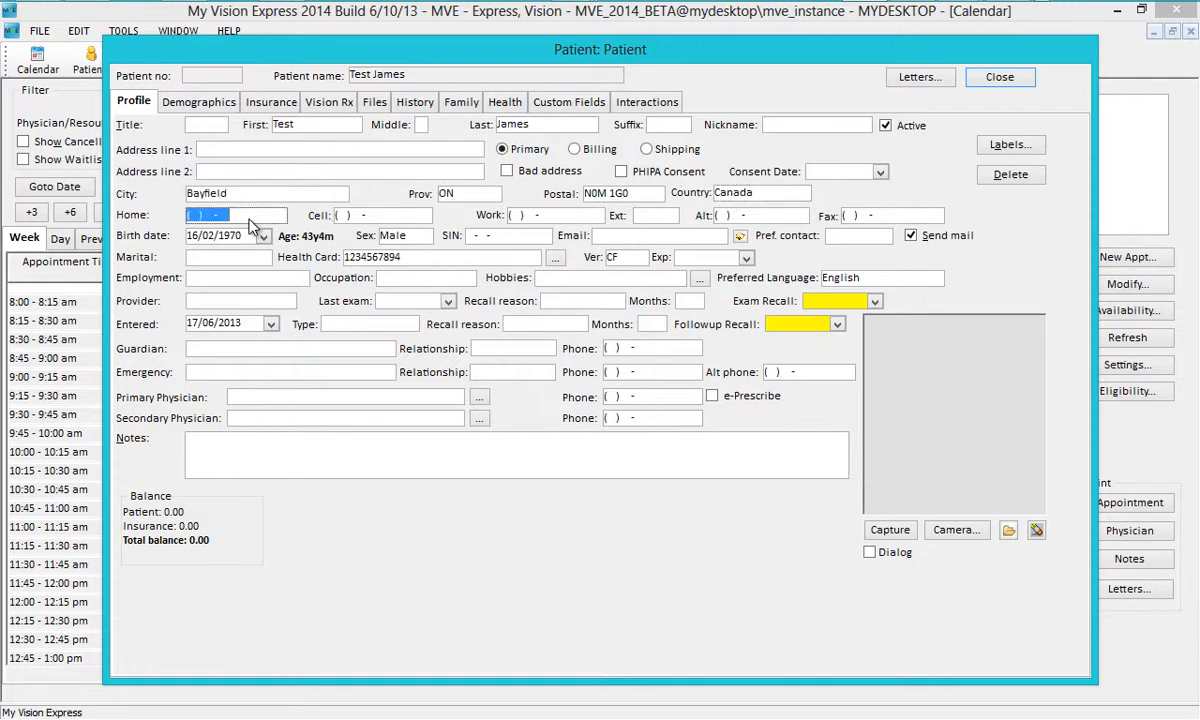
text(519) 555-5555)
click(995, 79)
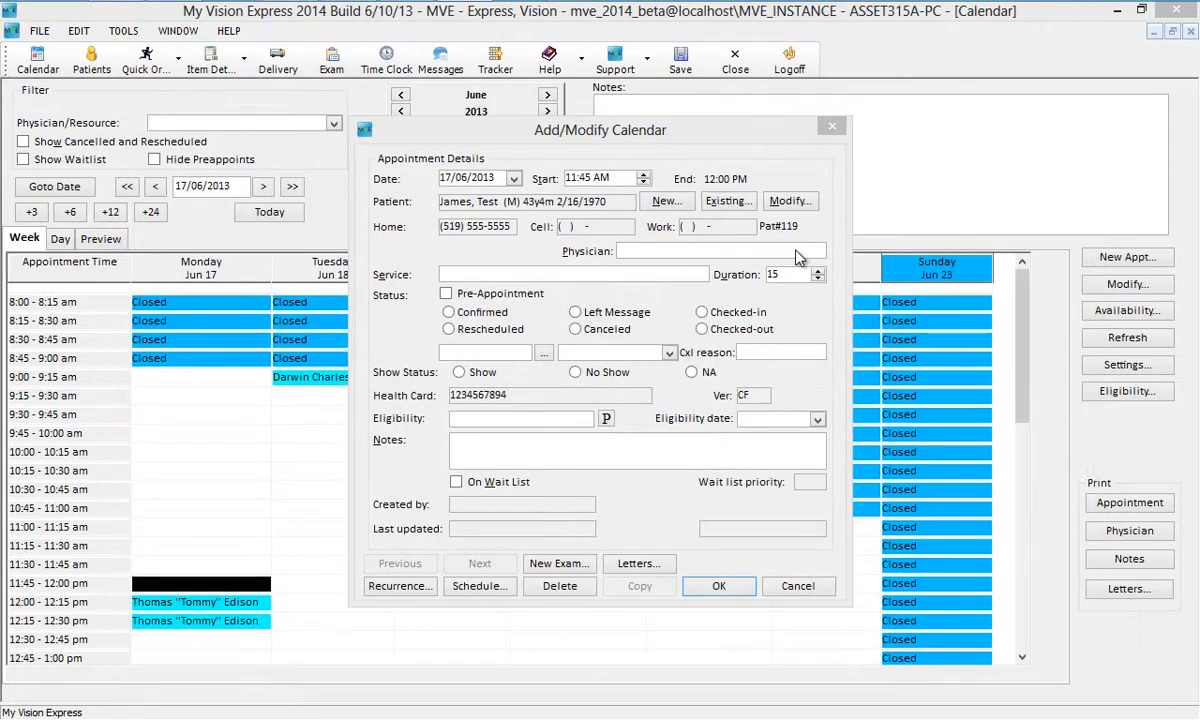
- Assign the O.D. physician and the Full Exam (20-64) service to the appointment
click(750, 251)
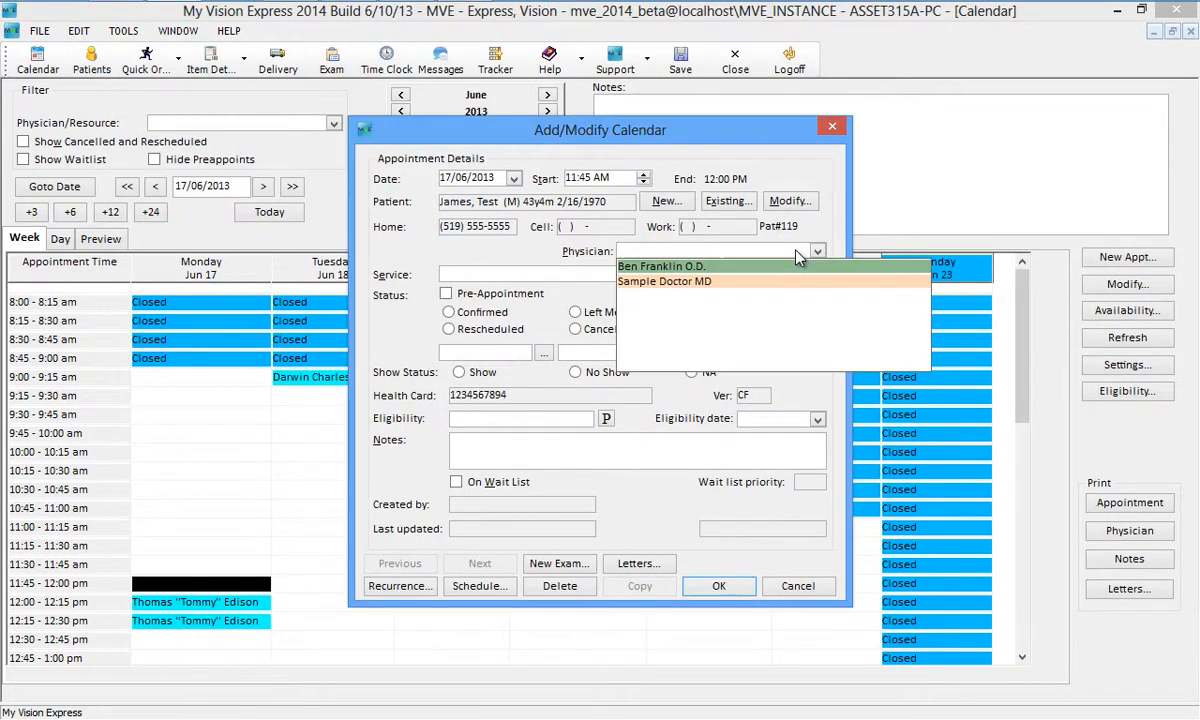
click(787, 267)
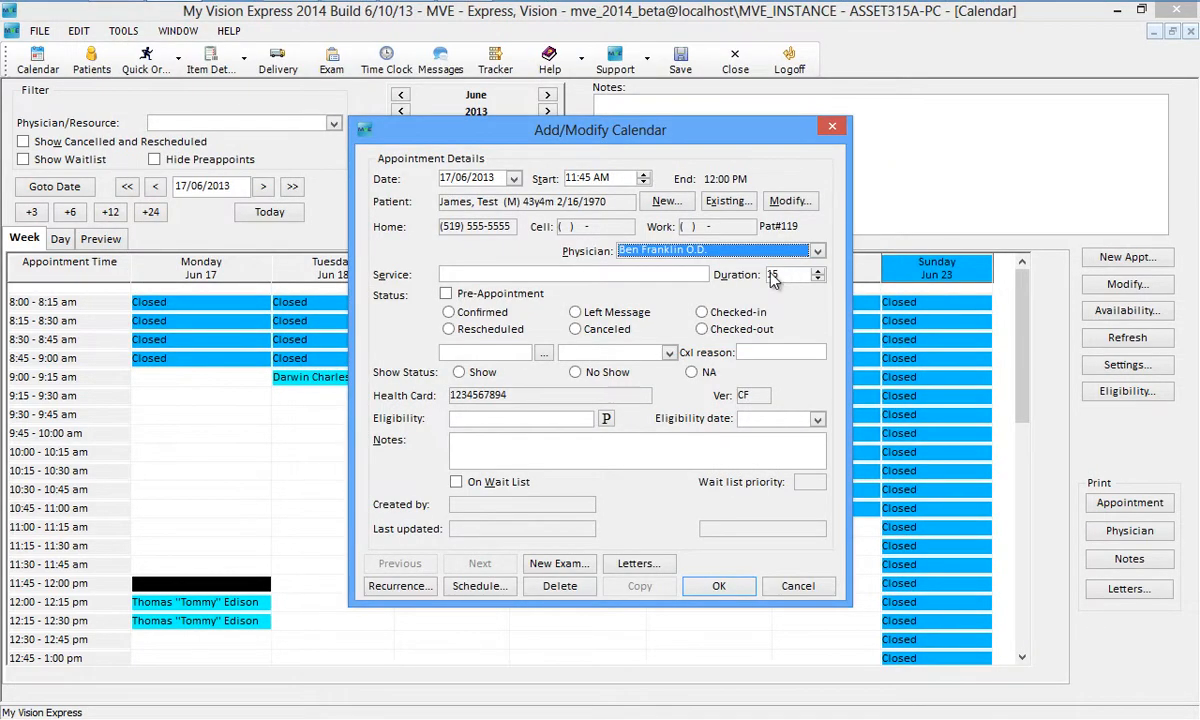
click(700, 274)
click(686, 291)
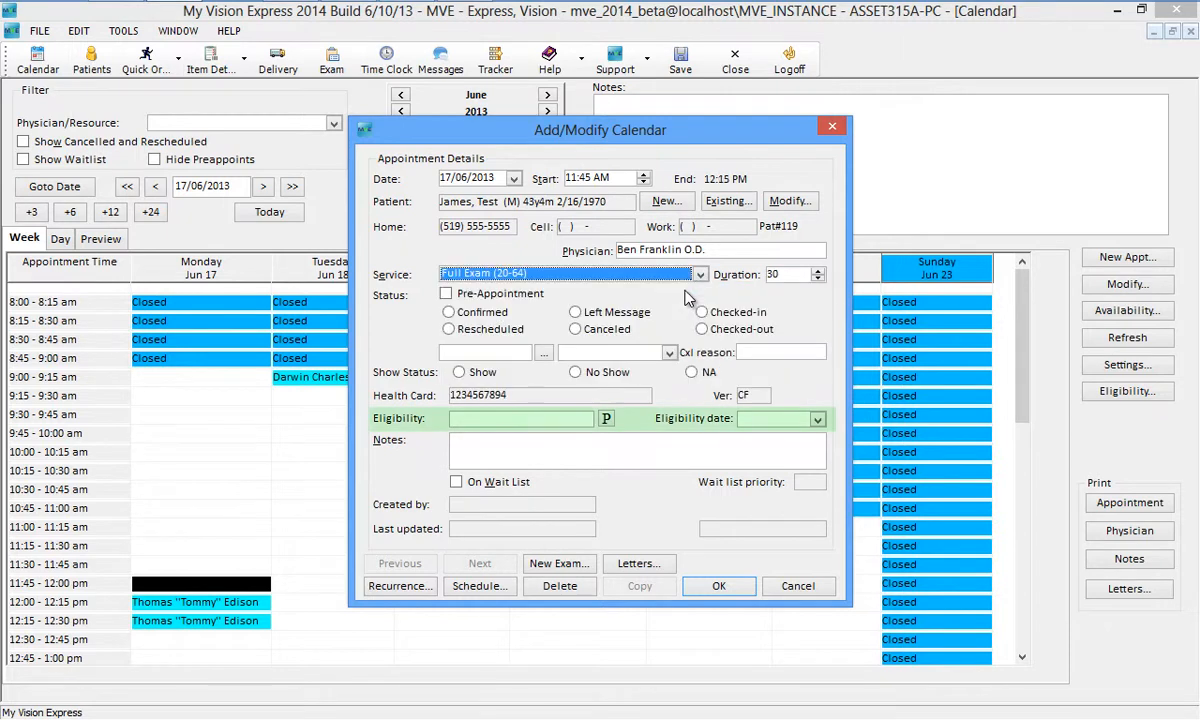
- Enter the patient's eligibility number, set the eligibility date to 17/06/2013 and save the appointment
click(466, 421)
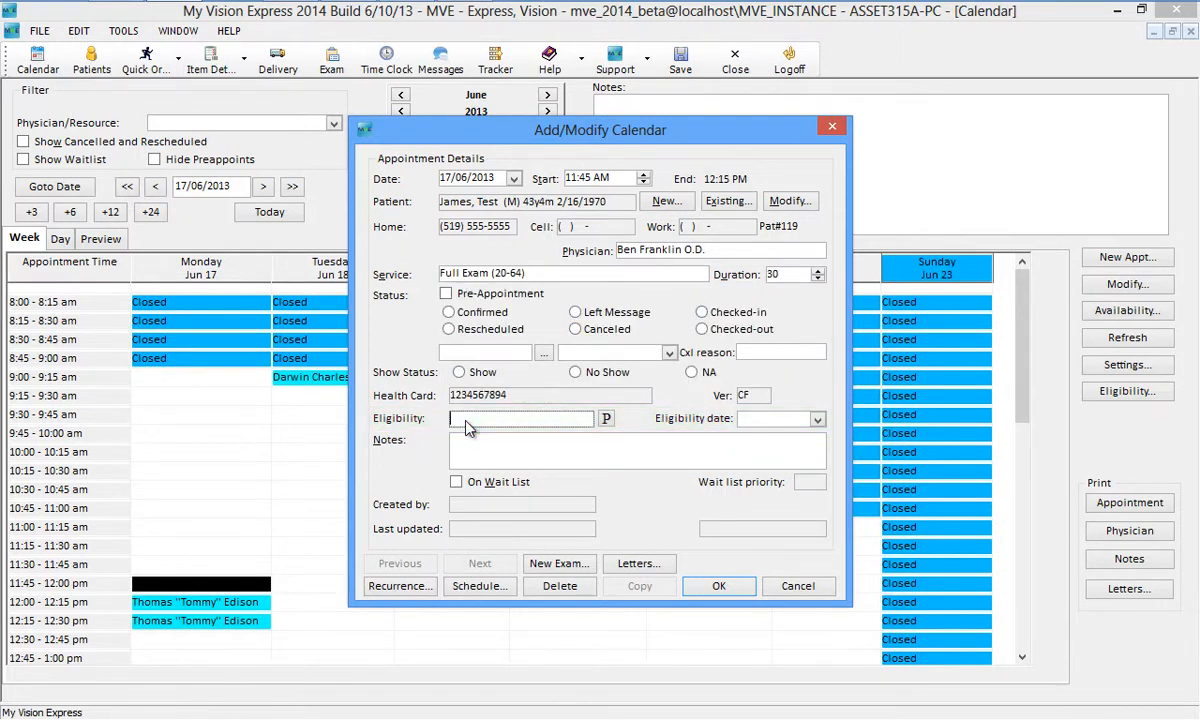
text(123456)
click(818, 420)
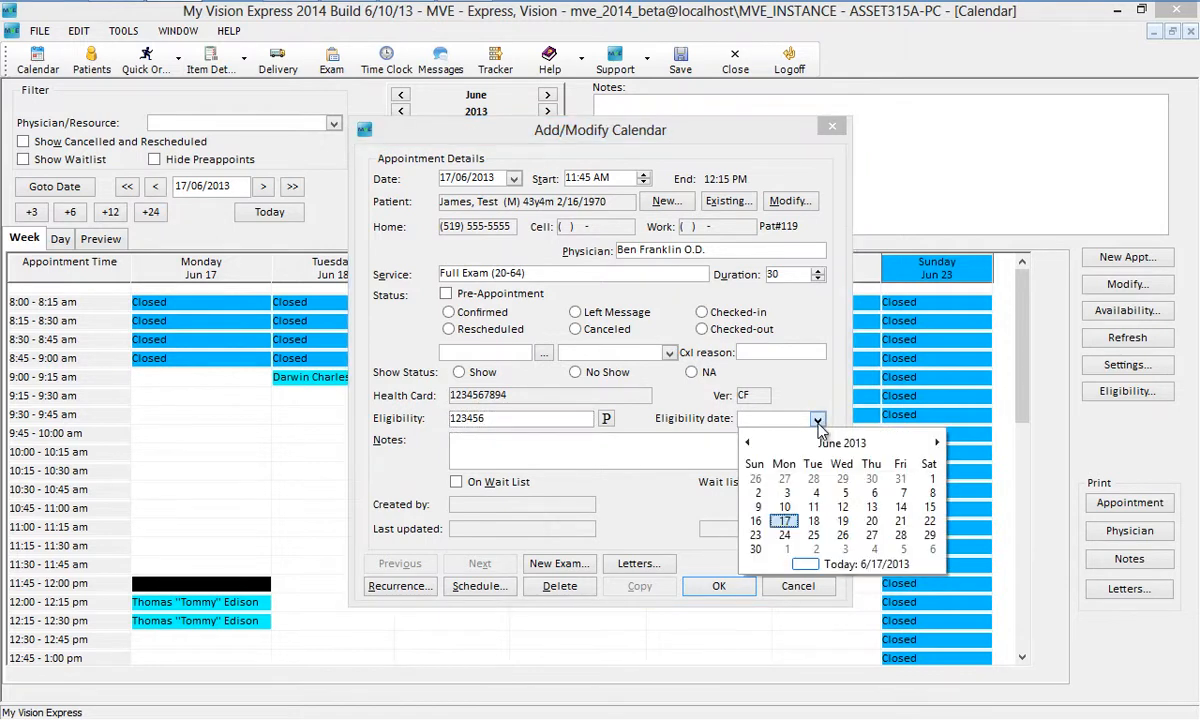
click(784, 523)
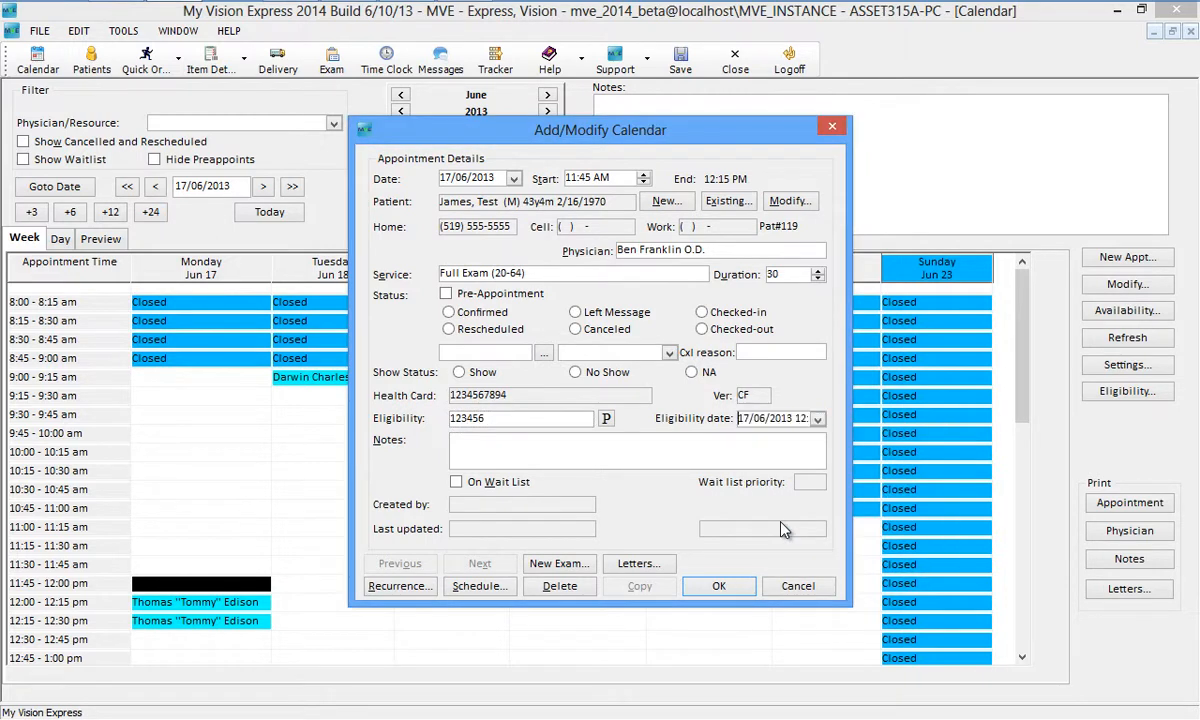
click(717, 590)
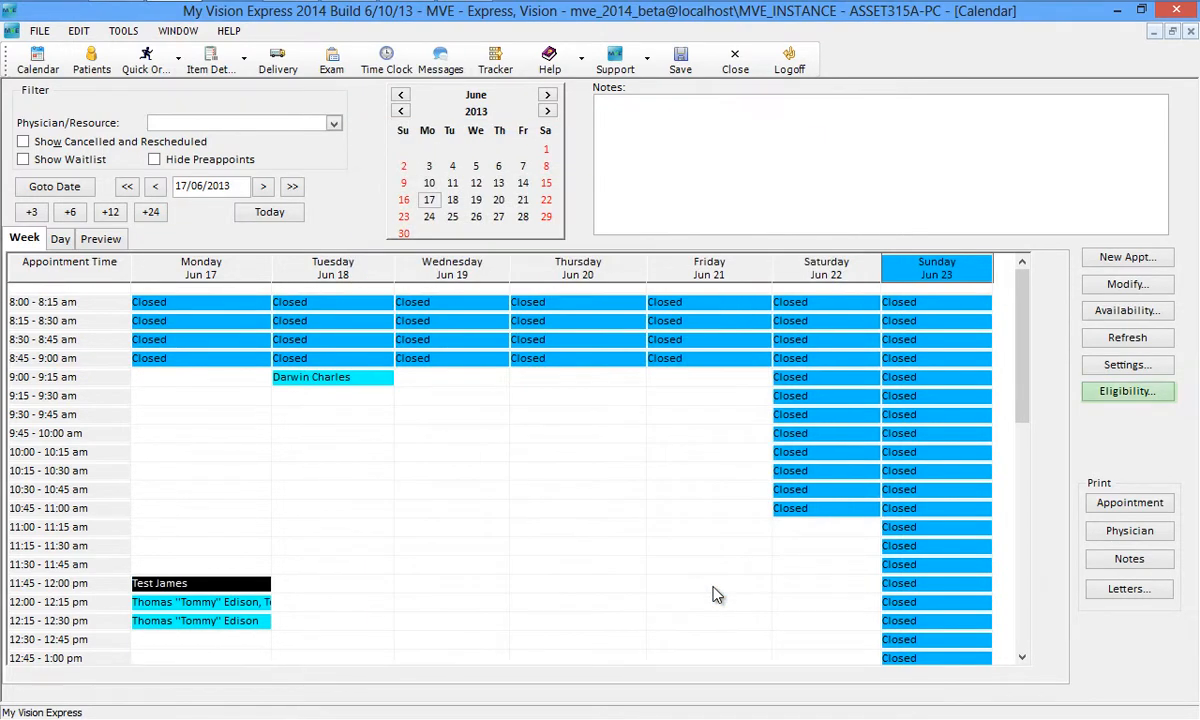
- Open the patient eligibility list, enter the eligibility number for the 12:00 PM Visual Field appointment and set its eligibility date to 17/06/2013
click(1130, 393)
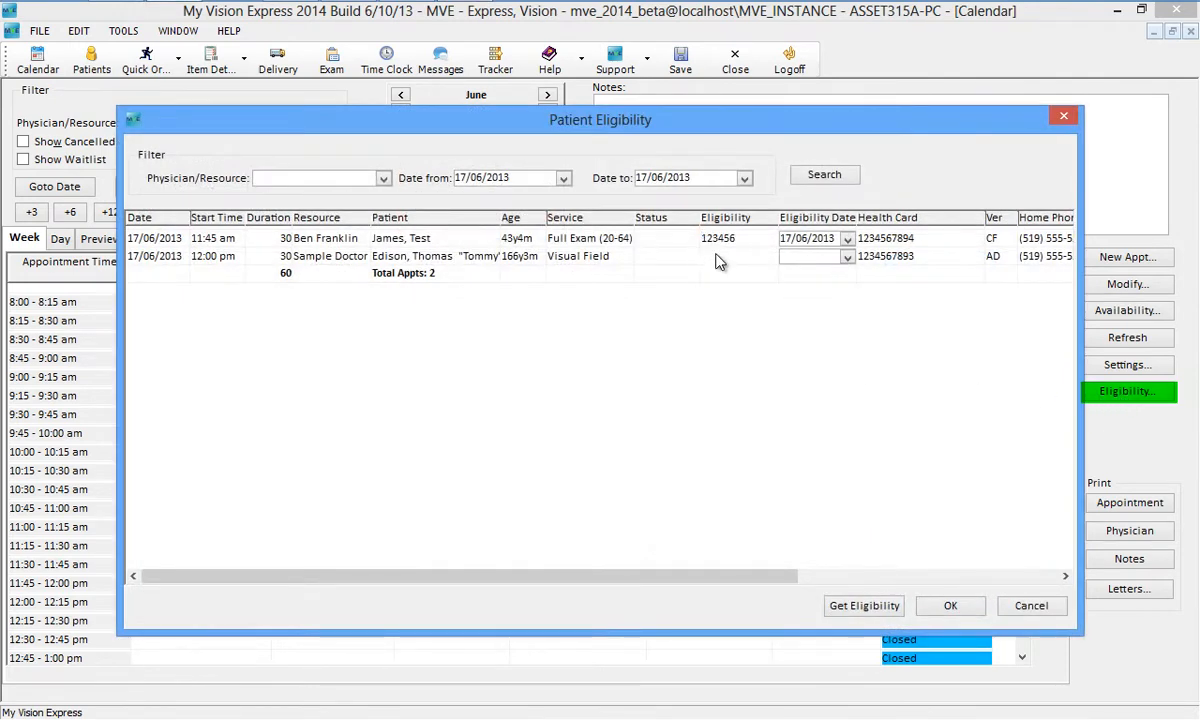
text(34567)
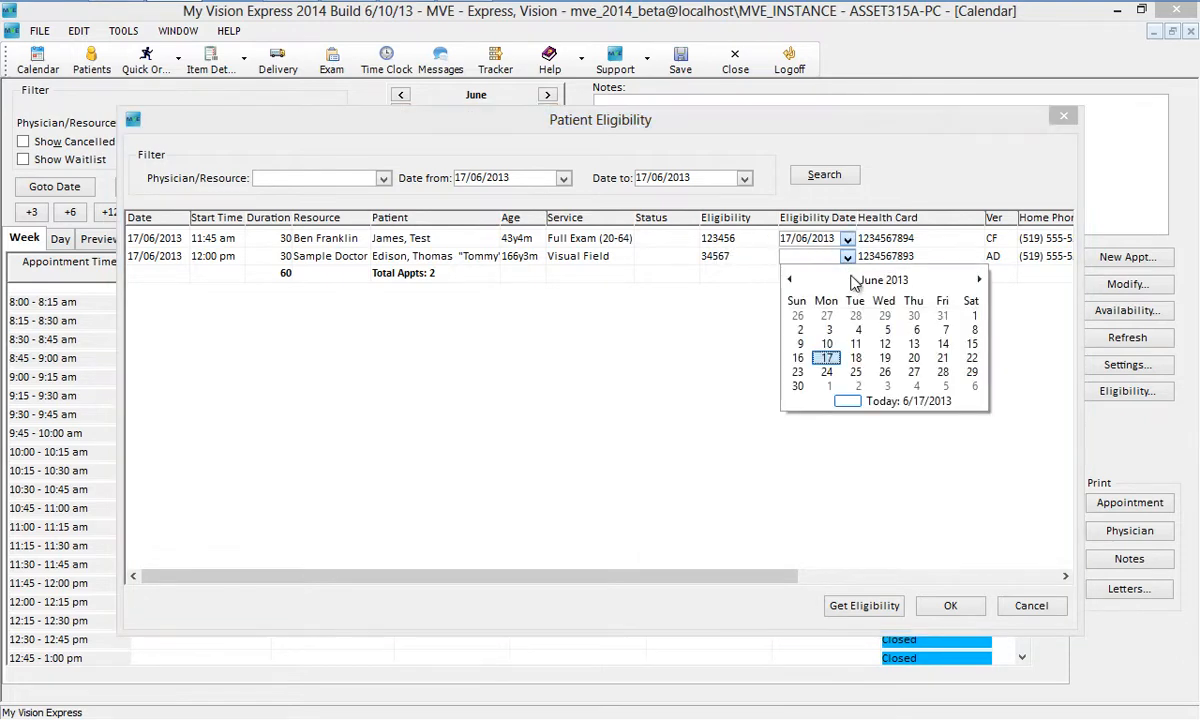
click(826, 357)
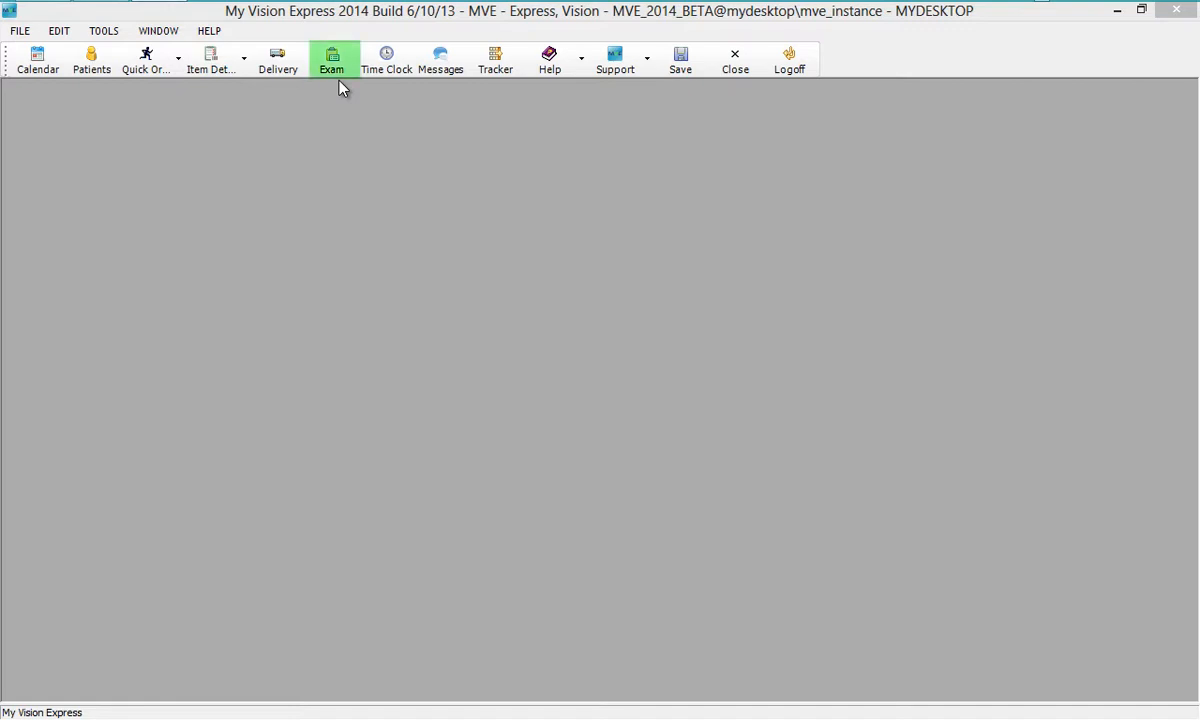
- Start an exam without a template from the 11:45 AM Full Exam (20-64) appointment
click(333, 62)
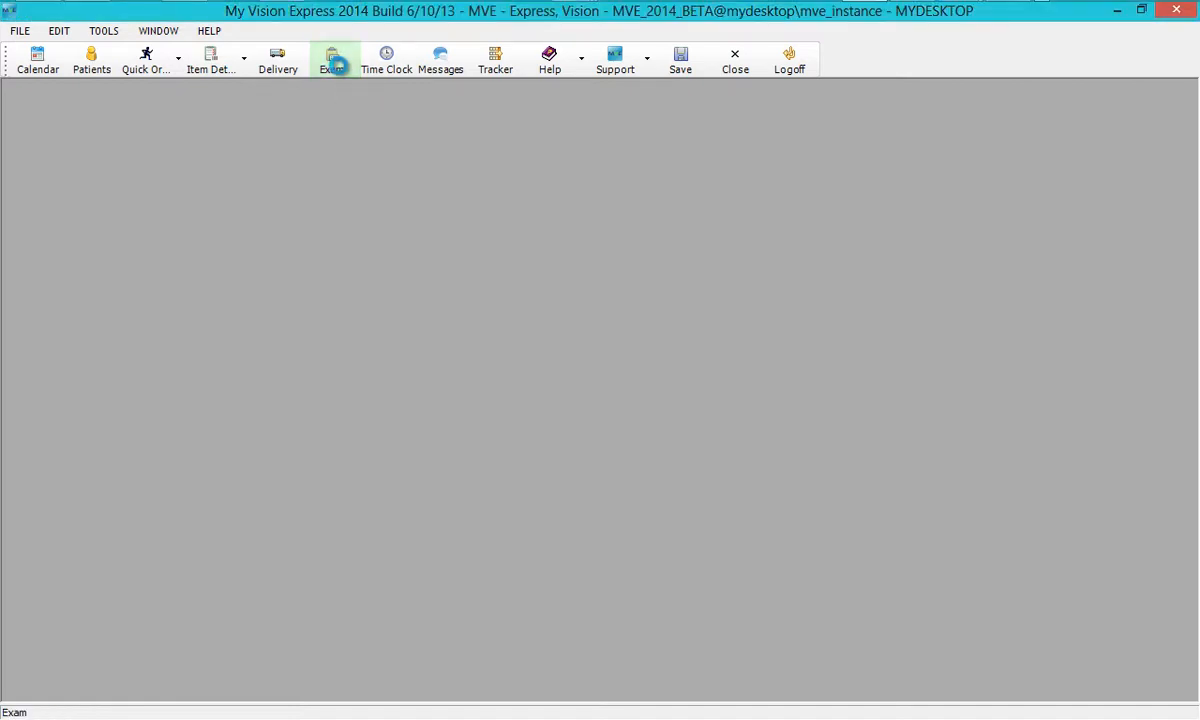
click(335, 62)
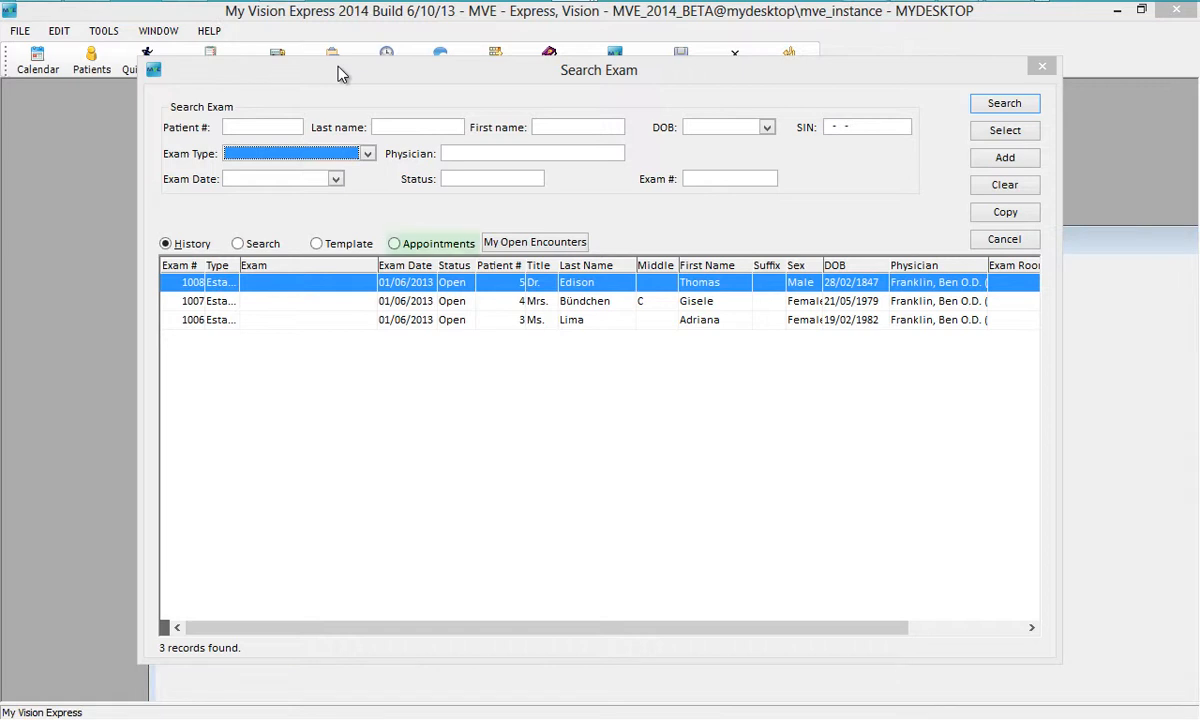
click(396, 245)
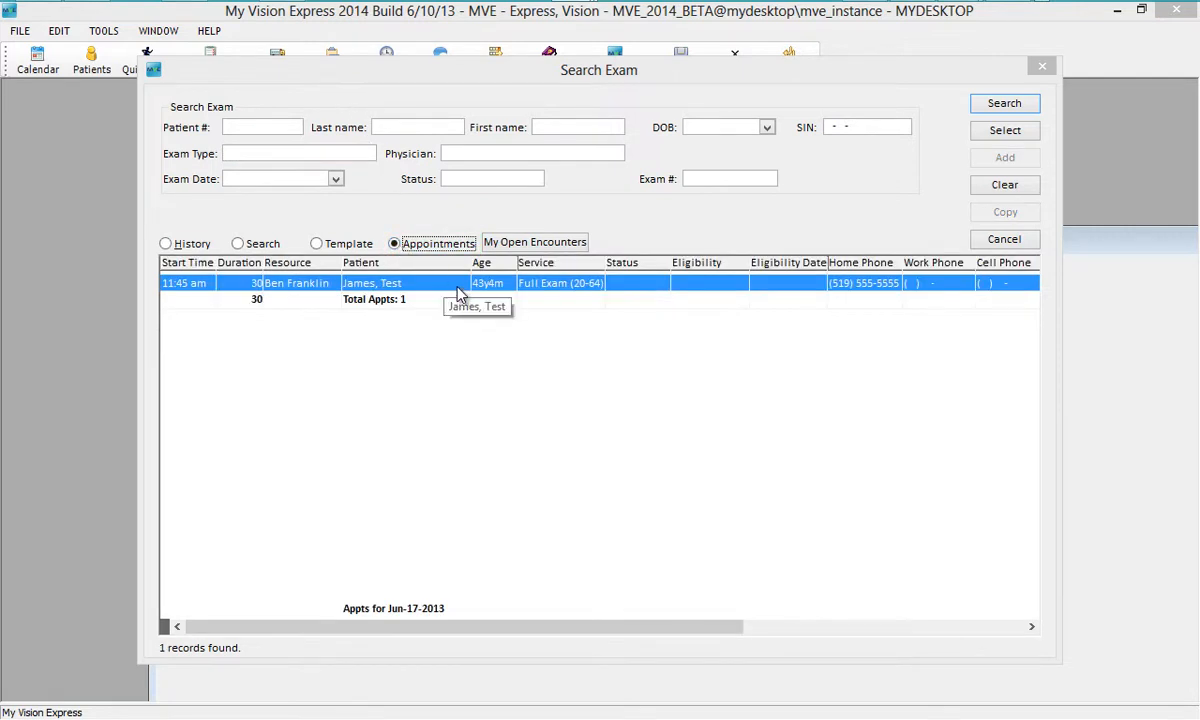
double_click(458, 288)
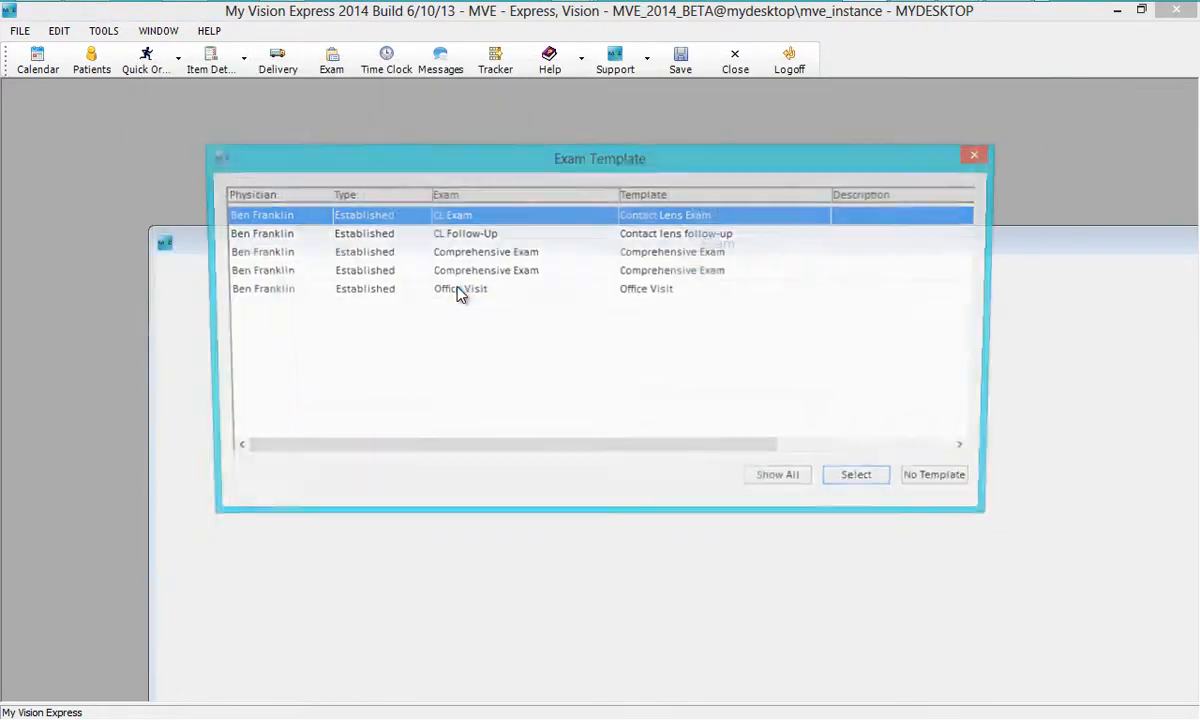
click(930, 486)
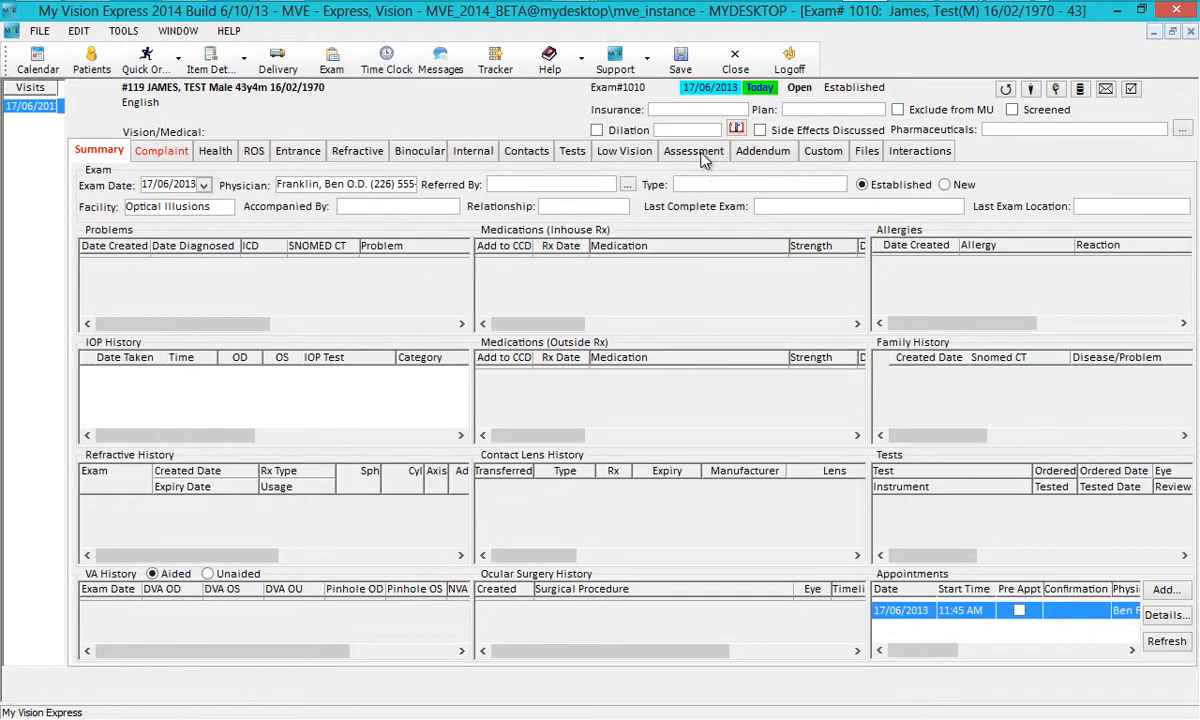
- Record ICD 365 Glaucoma as the diagnosis in the exam's assessment and review the procedures for Full Exam (20-64)
click(695, 151)
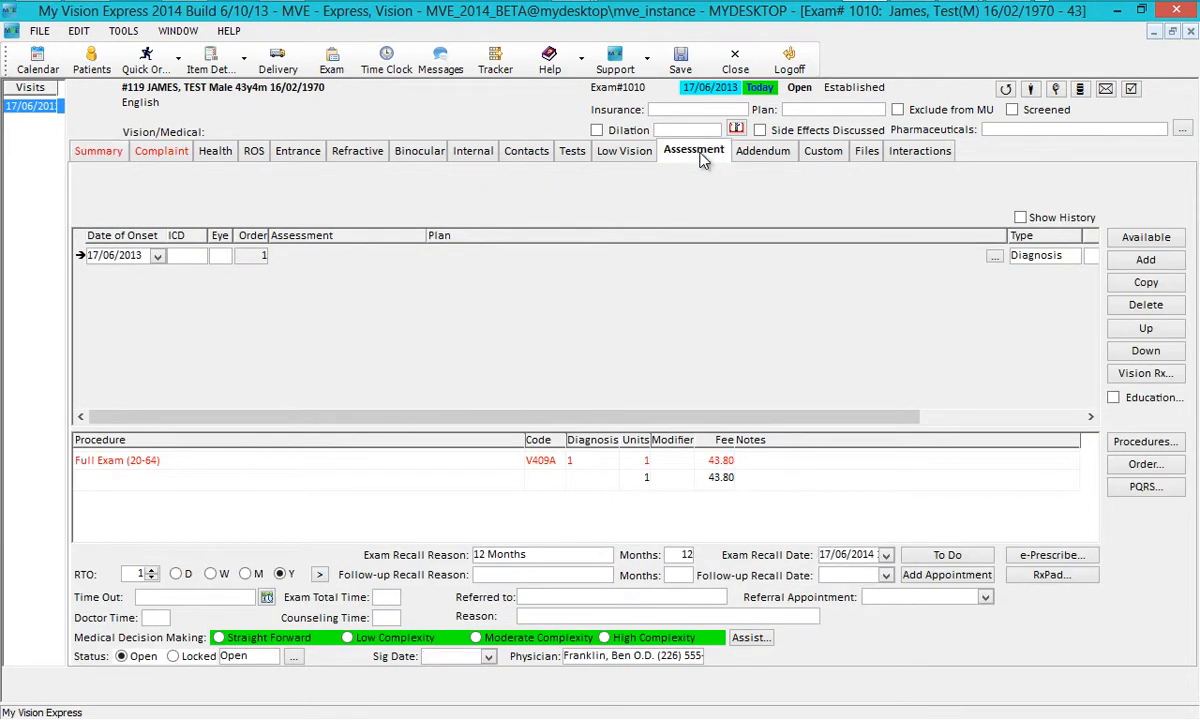
click(198, 256)
click(203, 271)
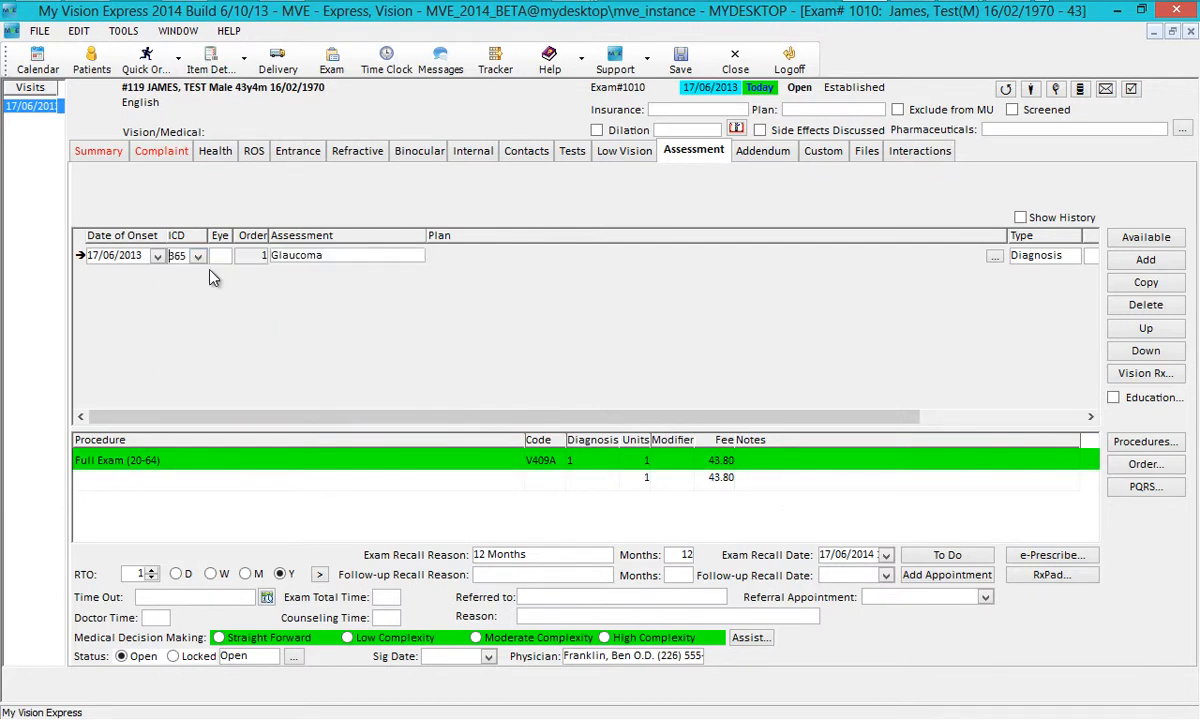
double_click(491, 462)
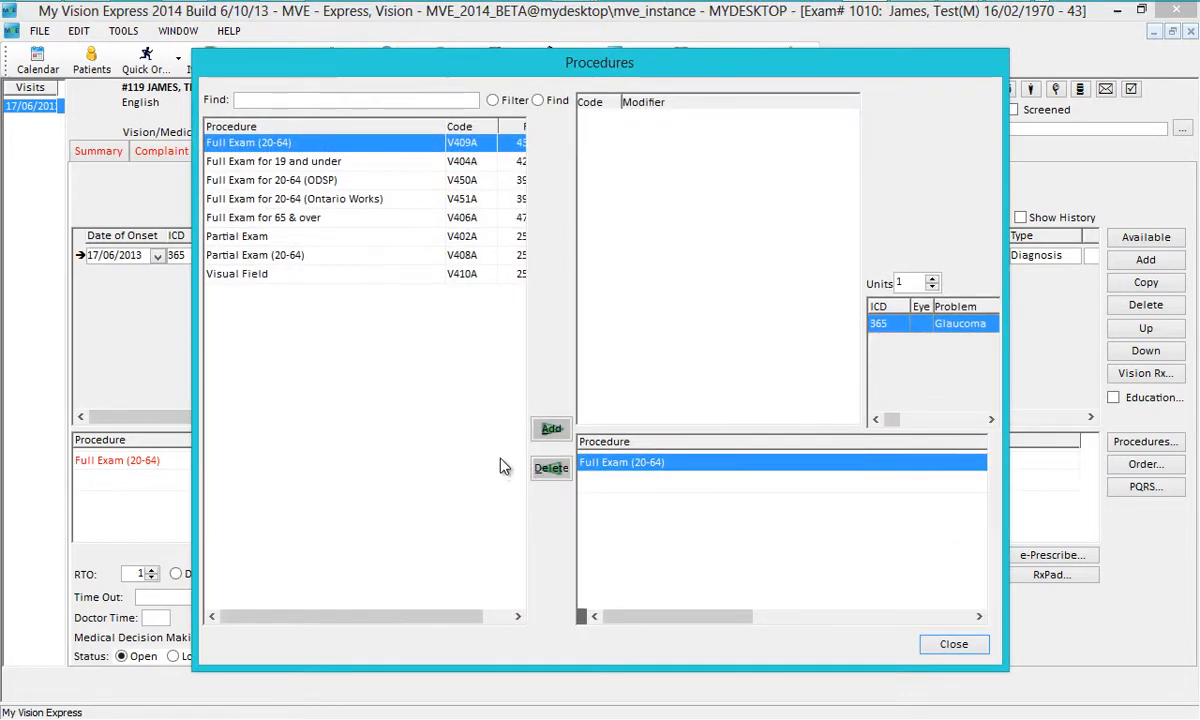
click(950, 645)
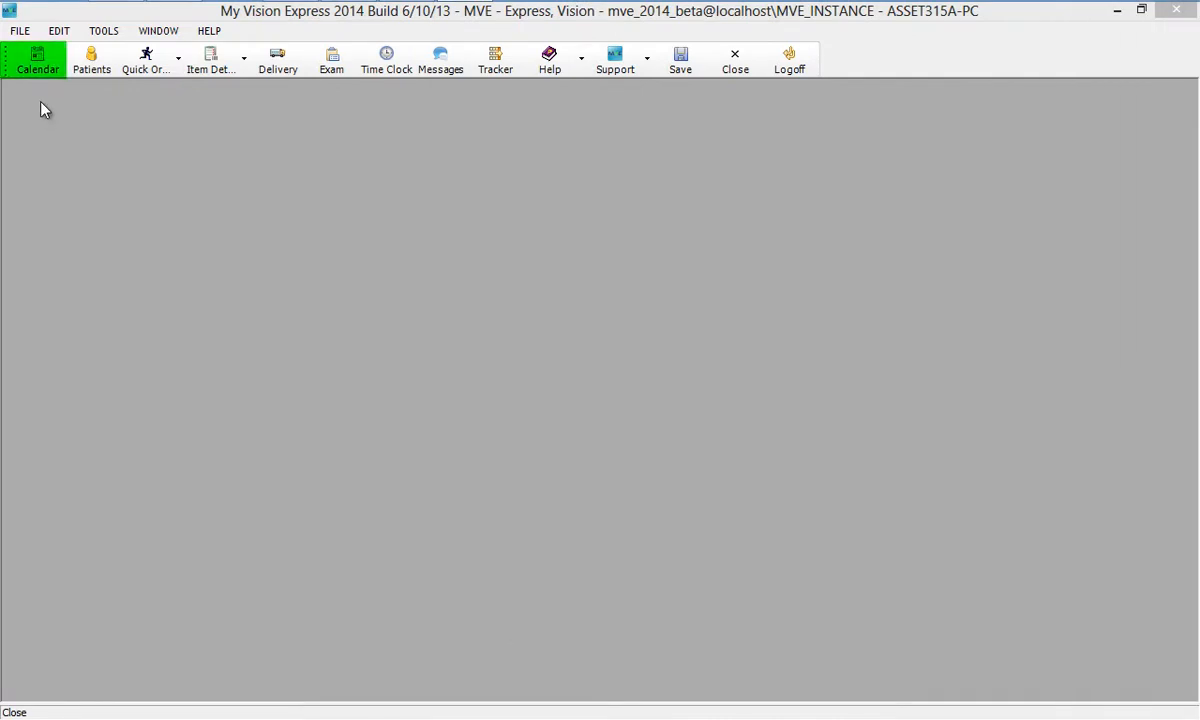
- Open the calendar maximized and start a Monday, June 17, 2013 appointment at 1:00 PM for existing patient #2
click(38, 68)
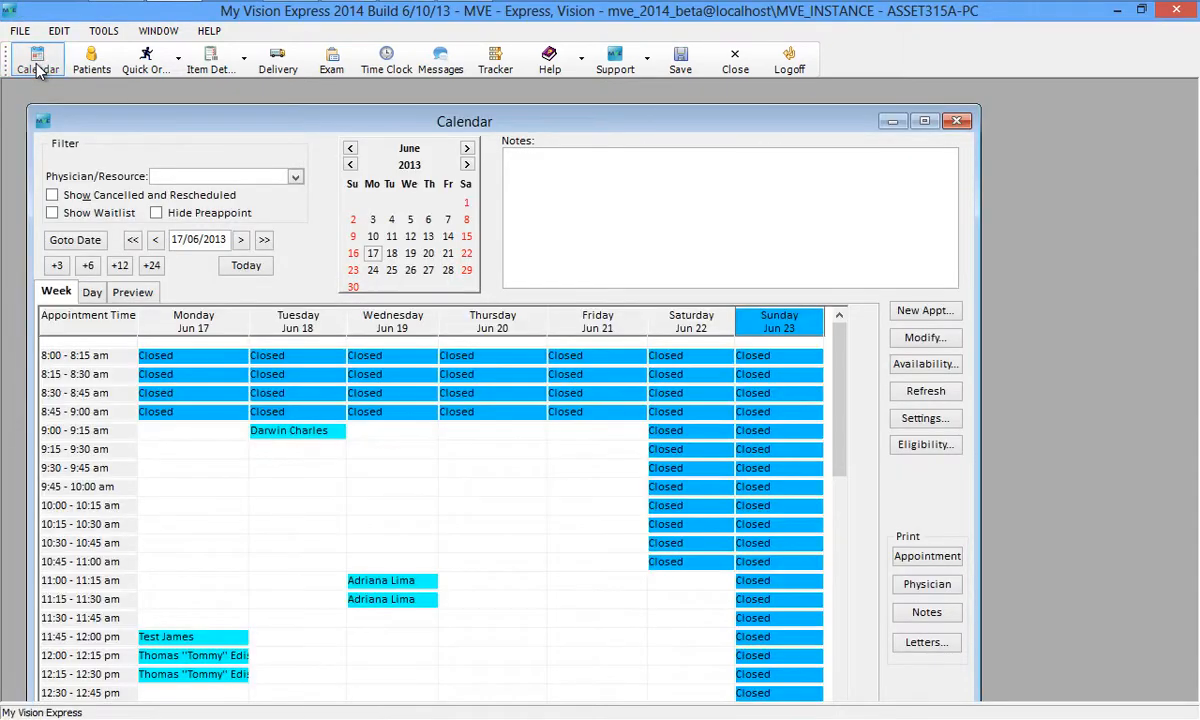
double_click(81, 110)
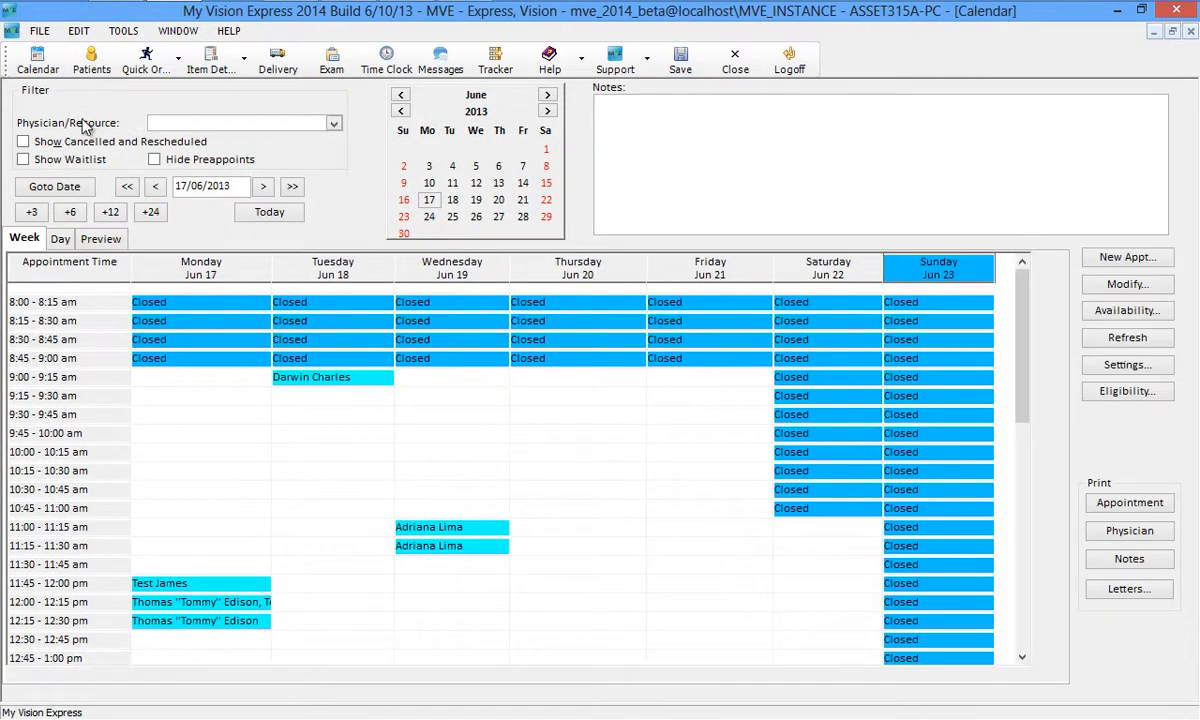
double_click(192, 665)
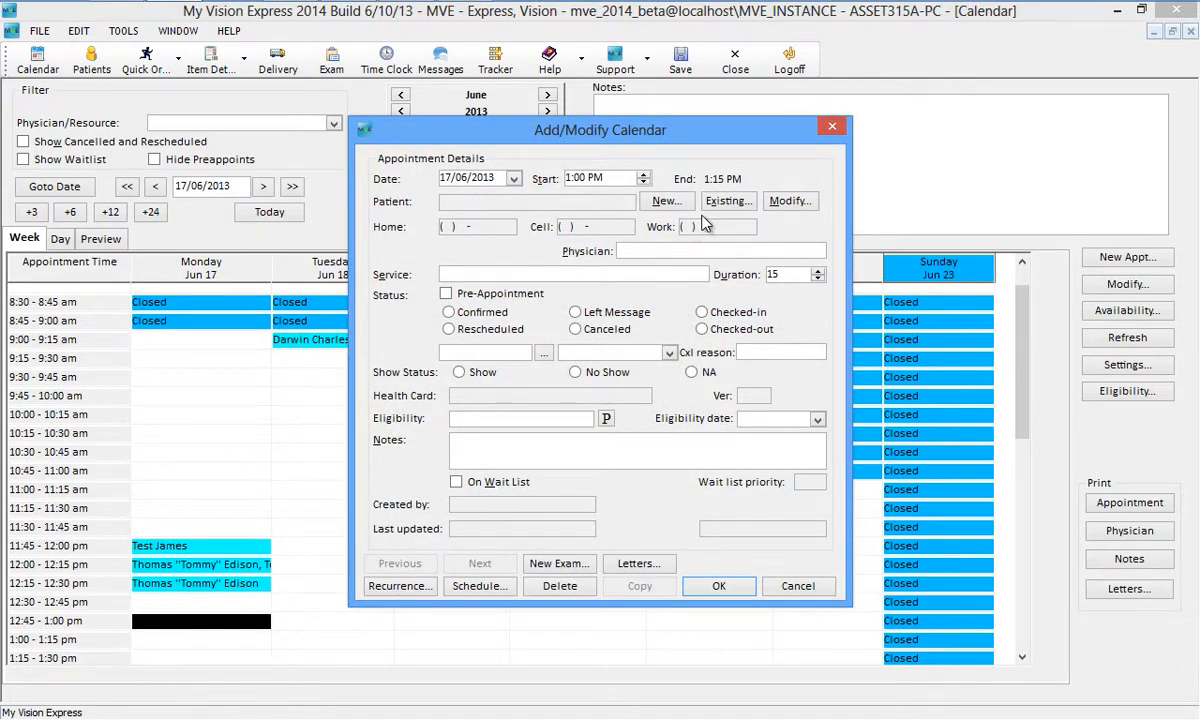
click(727, 205)
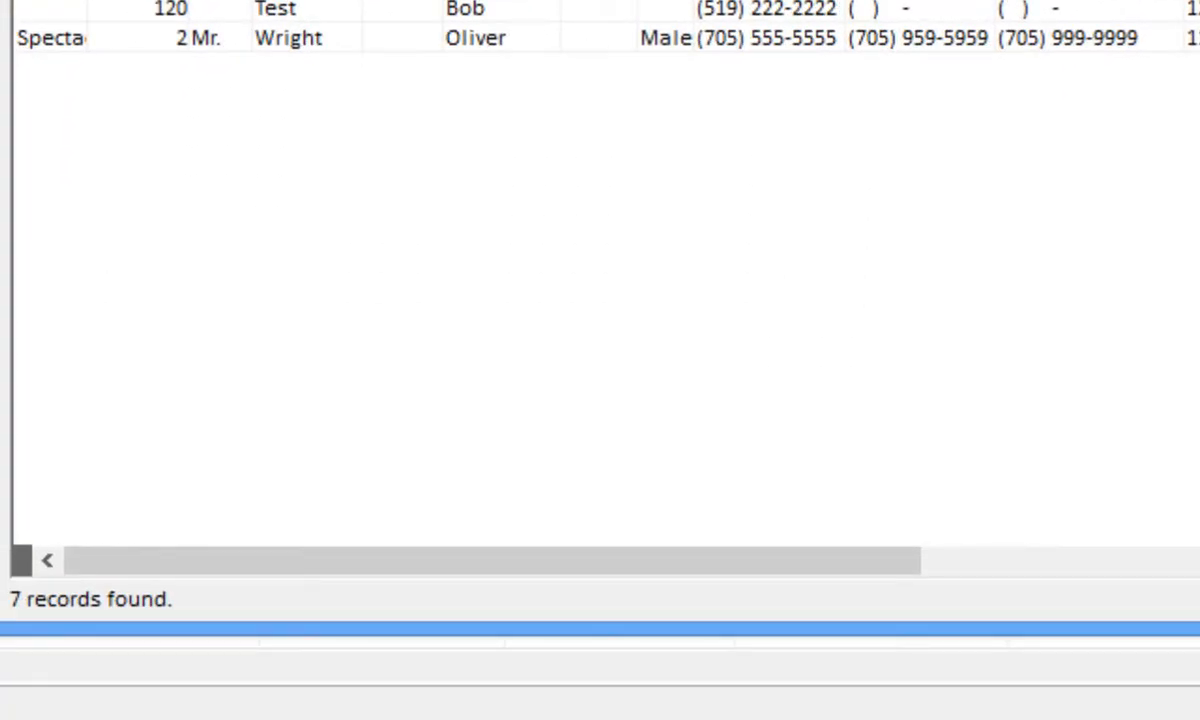
double_click(355, 40)
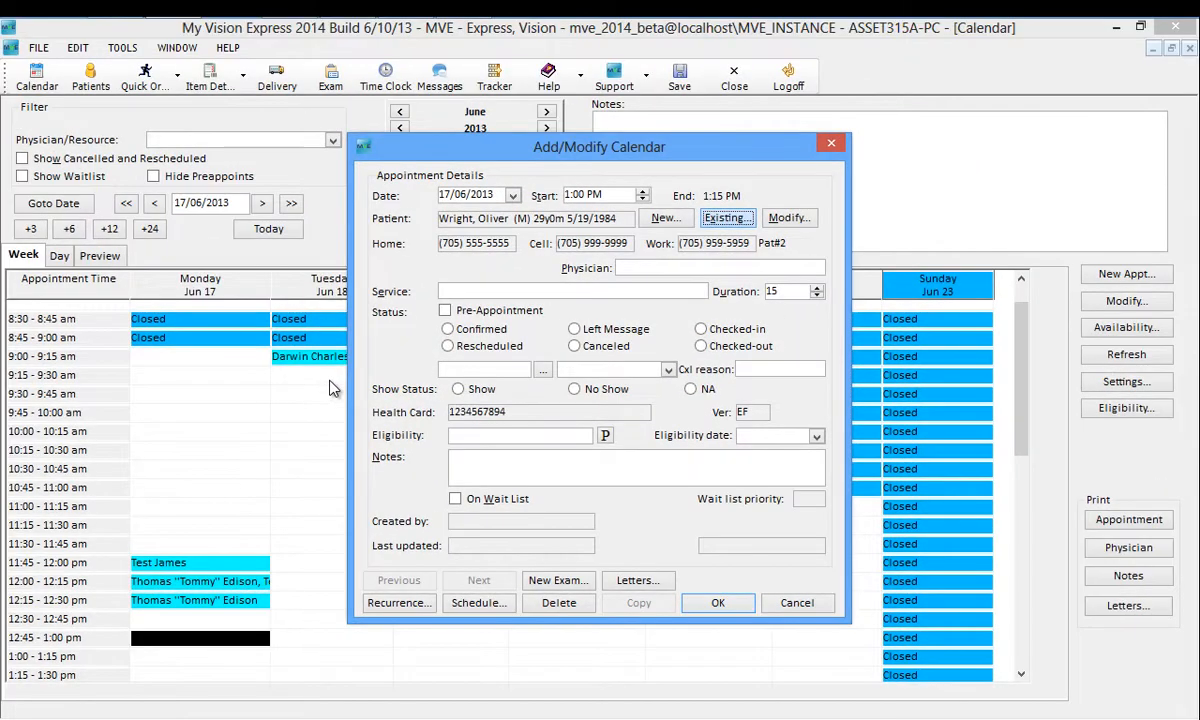
- Assign the O.D. physician and the Full Exam (20-64) service to the 1:00 PM appointment
click(748, 167)
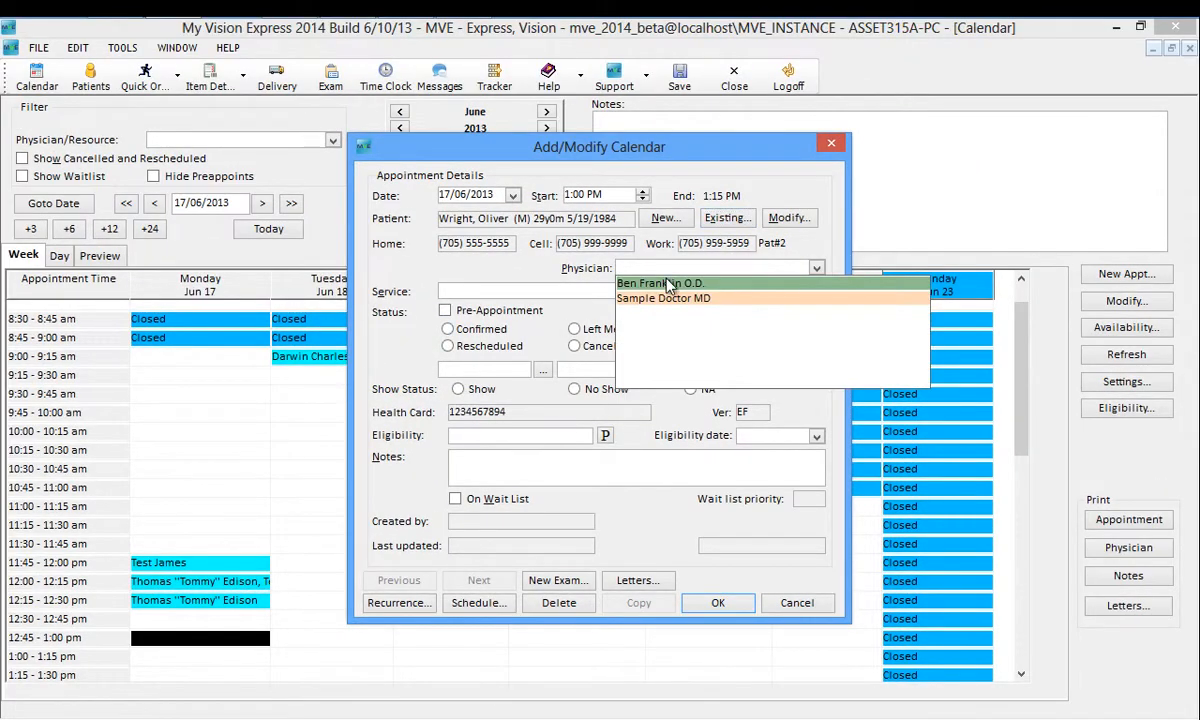
click(630, 283)
click(655, 291)
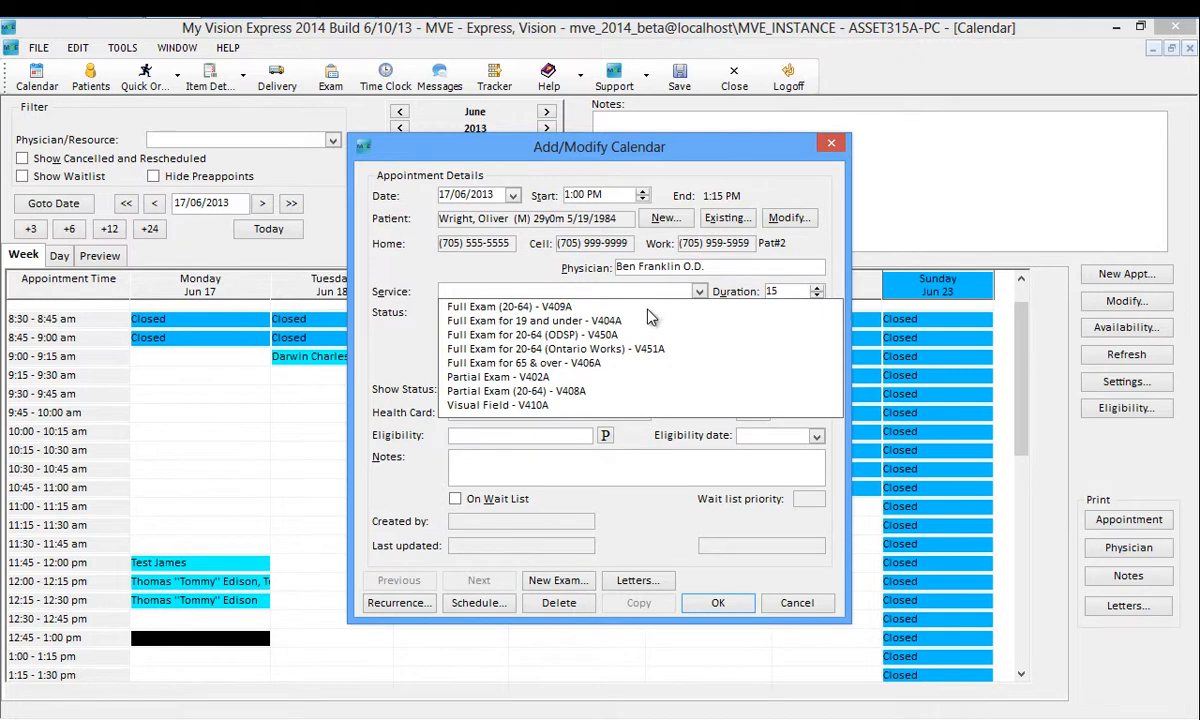
click(610, 306)
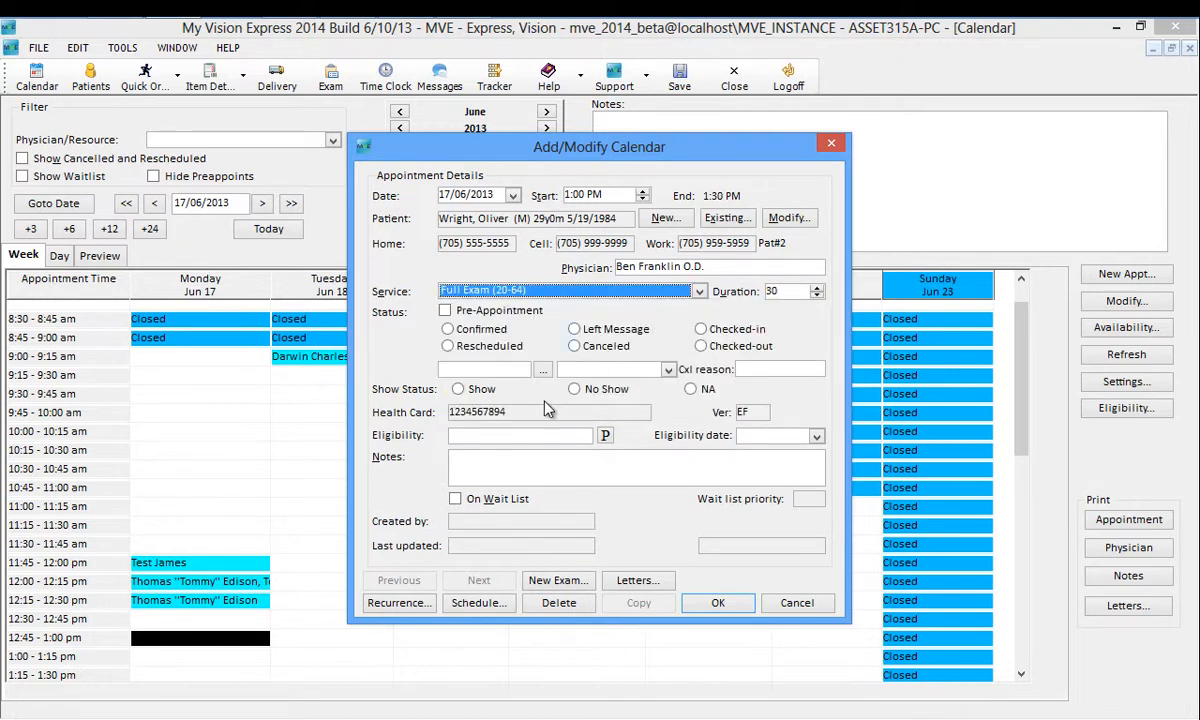
- Enter the eligibility number with eligibility date 17/06/2013, save the 1:00 PM appointment and close the calendar
click(476, 437)
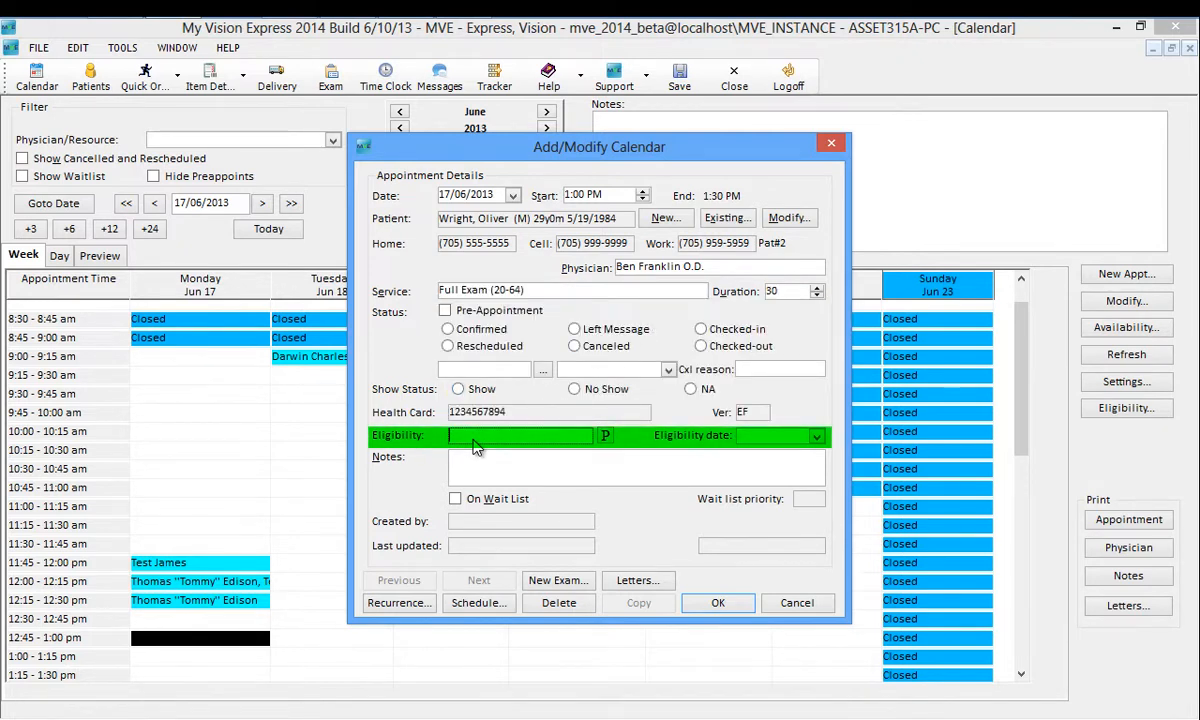
text(654321)
click(816, 437)
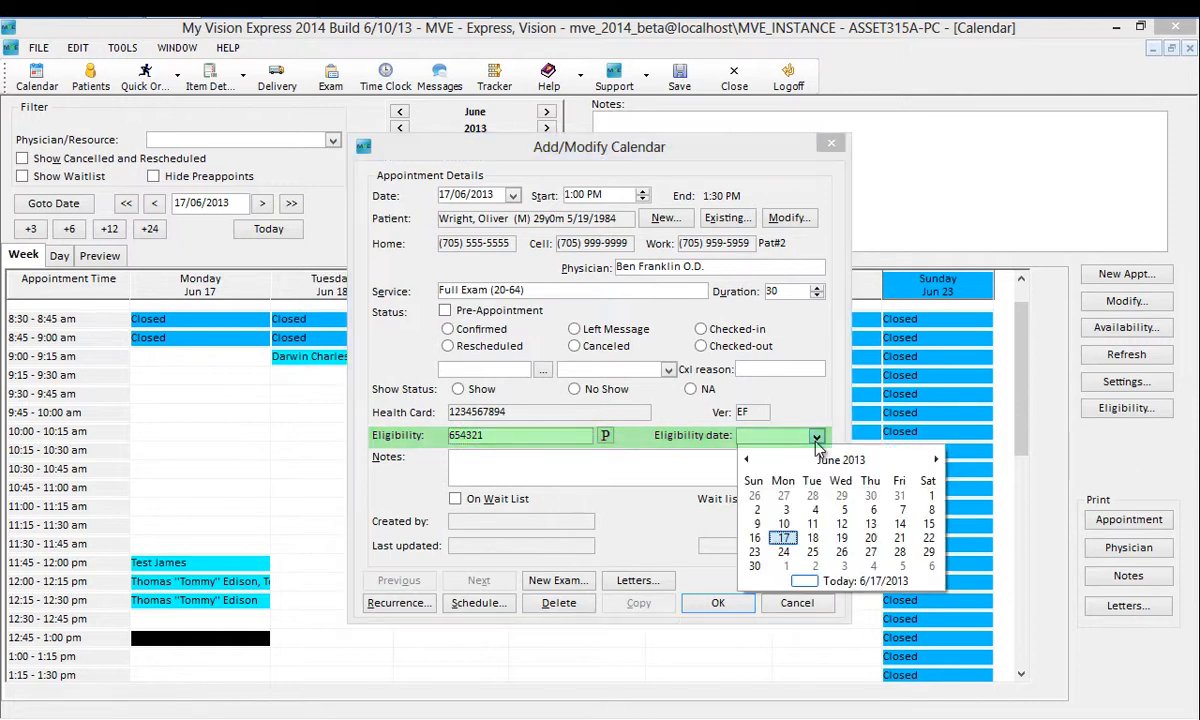
click(782, 539)
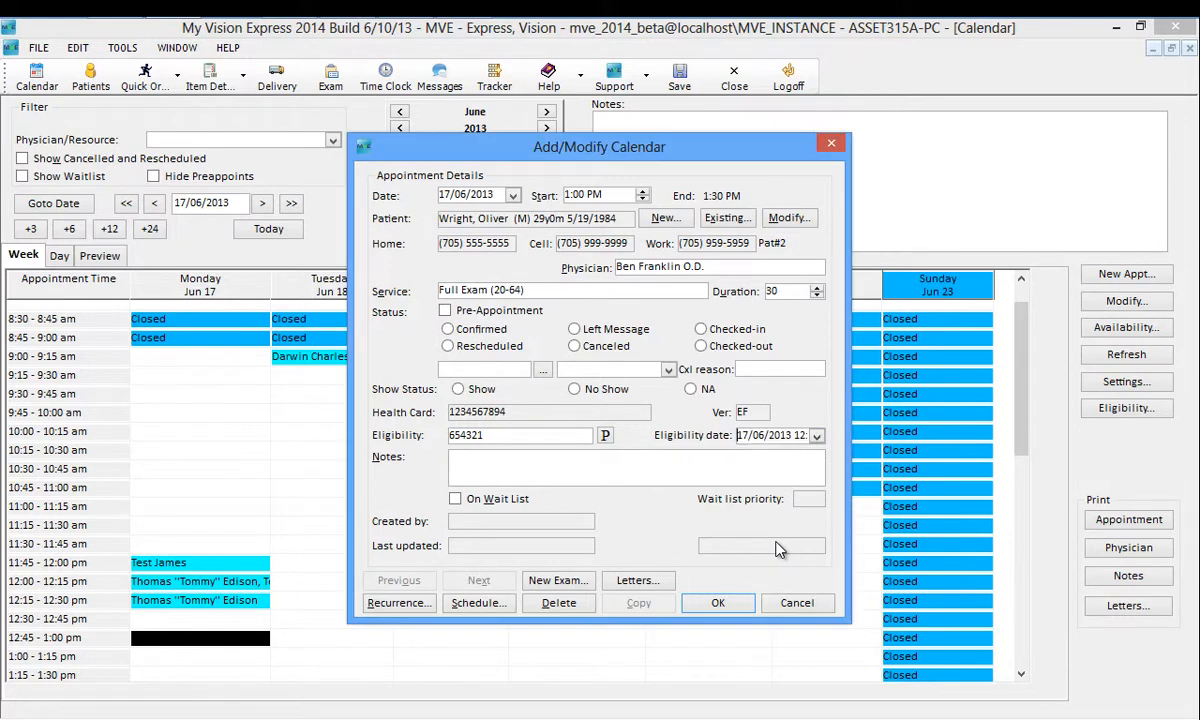
click(720, 604)
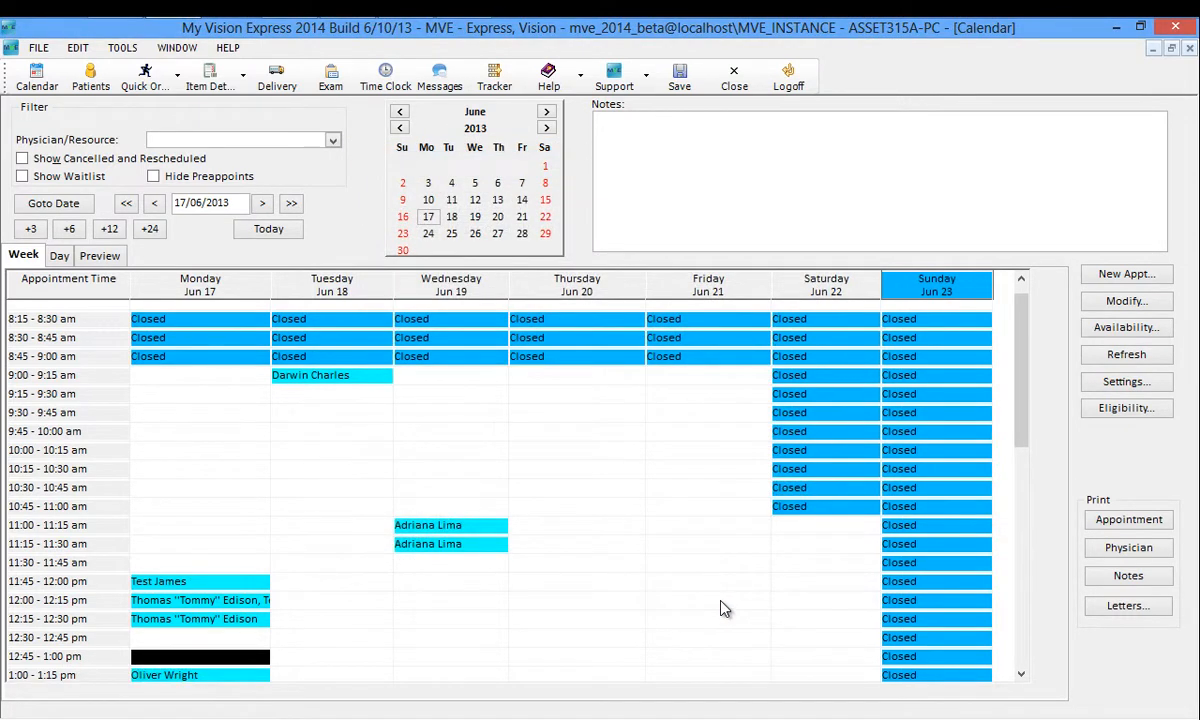
click(737, 85)
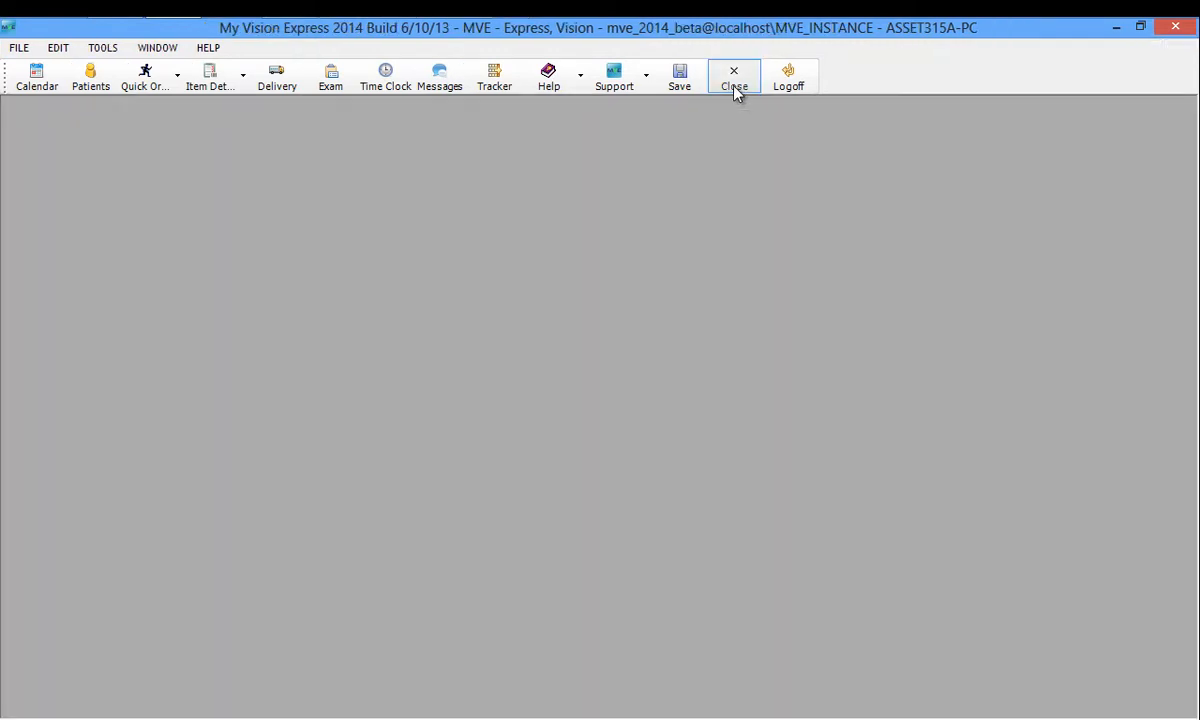
- Start an exam without a template from the 1:00 PM appointment and open its assessment
click(330, 86)
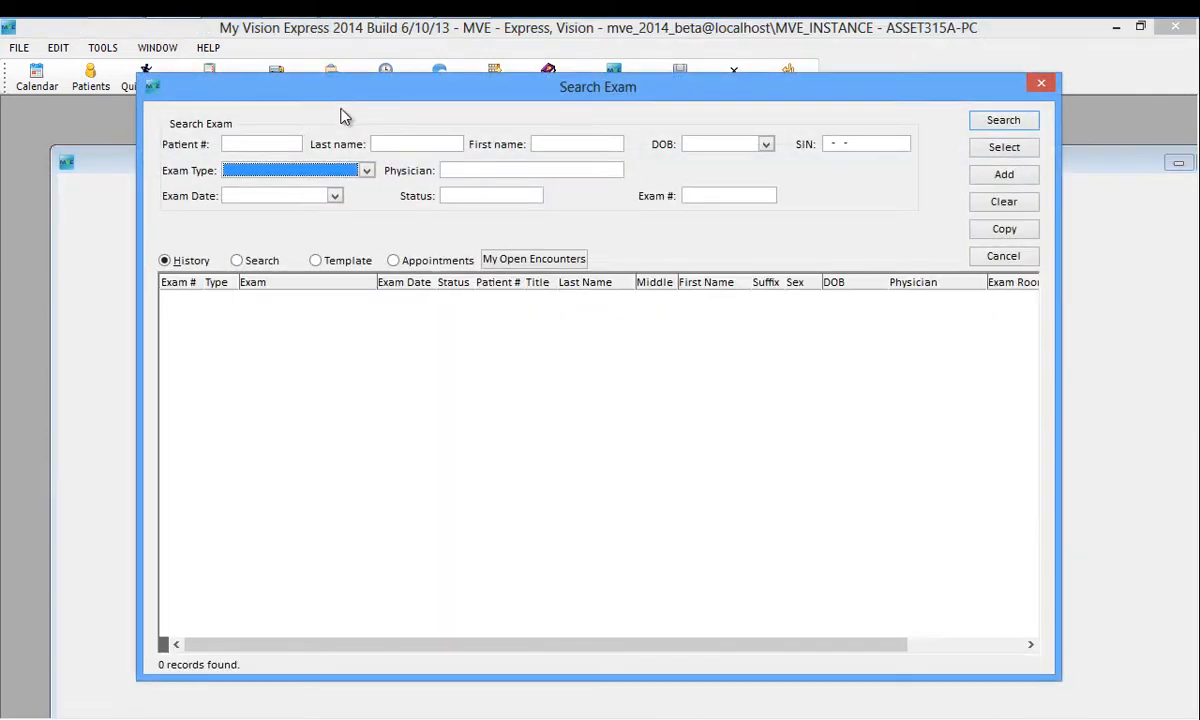
click(399, 261)
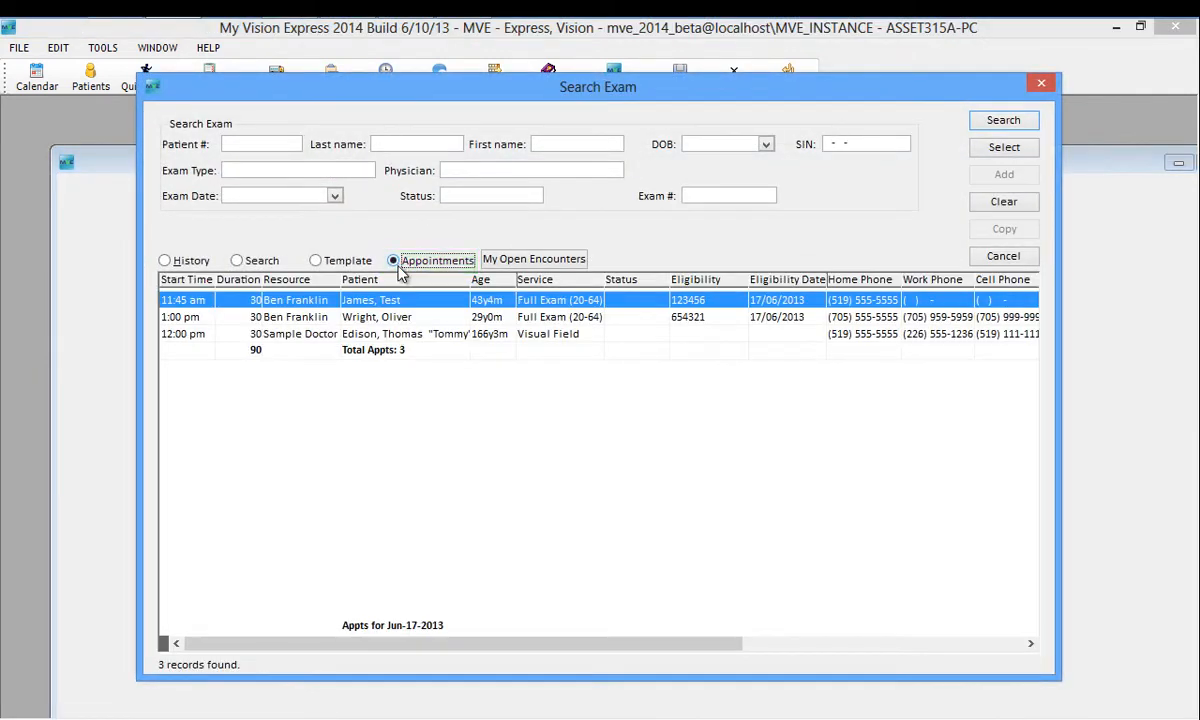
double_click(421, 319)
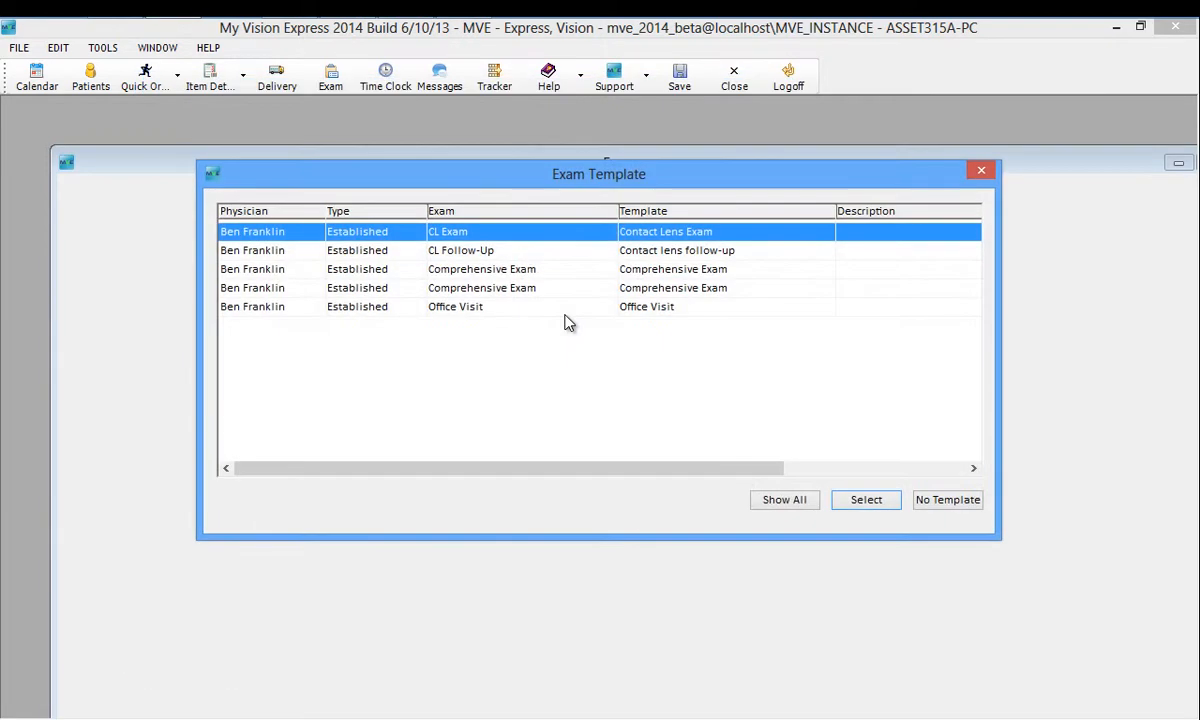
click(950, 500)
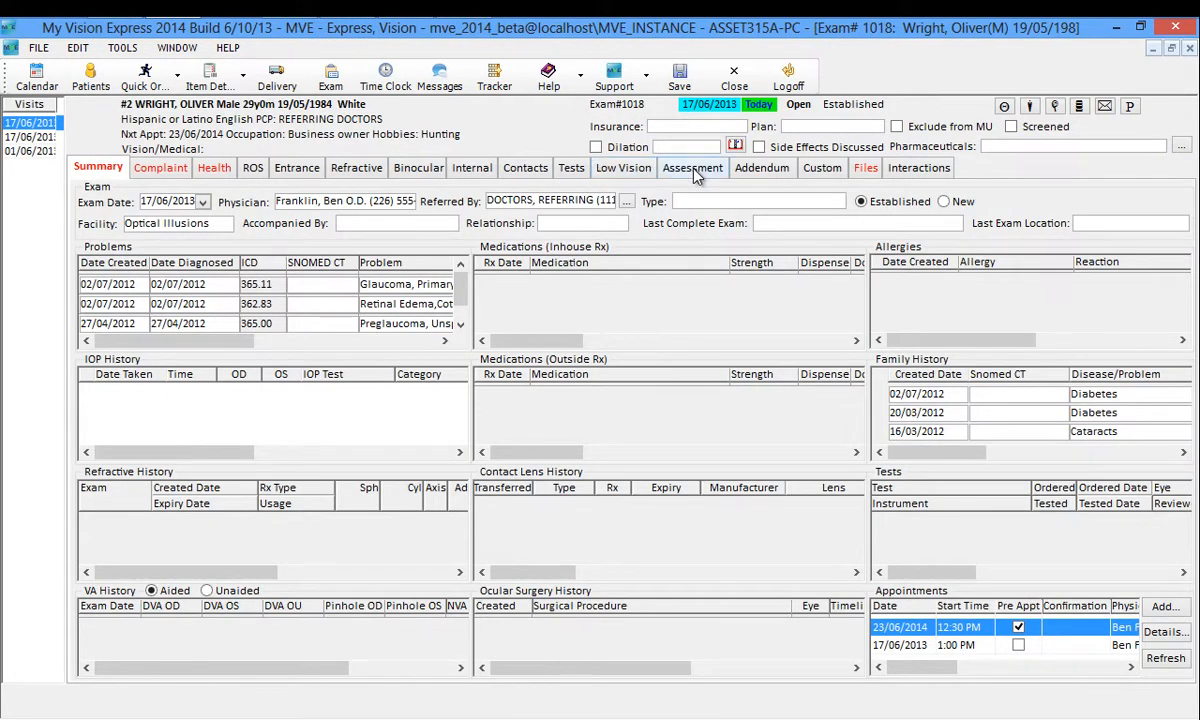
click(692, 169)
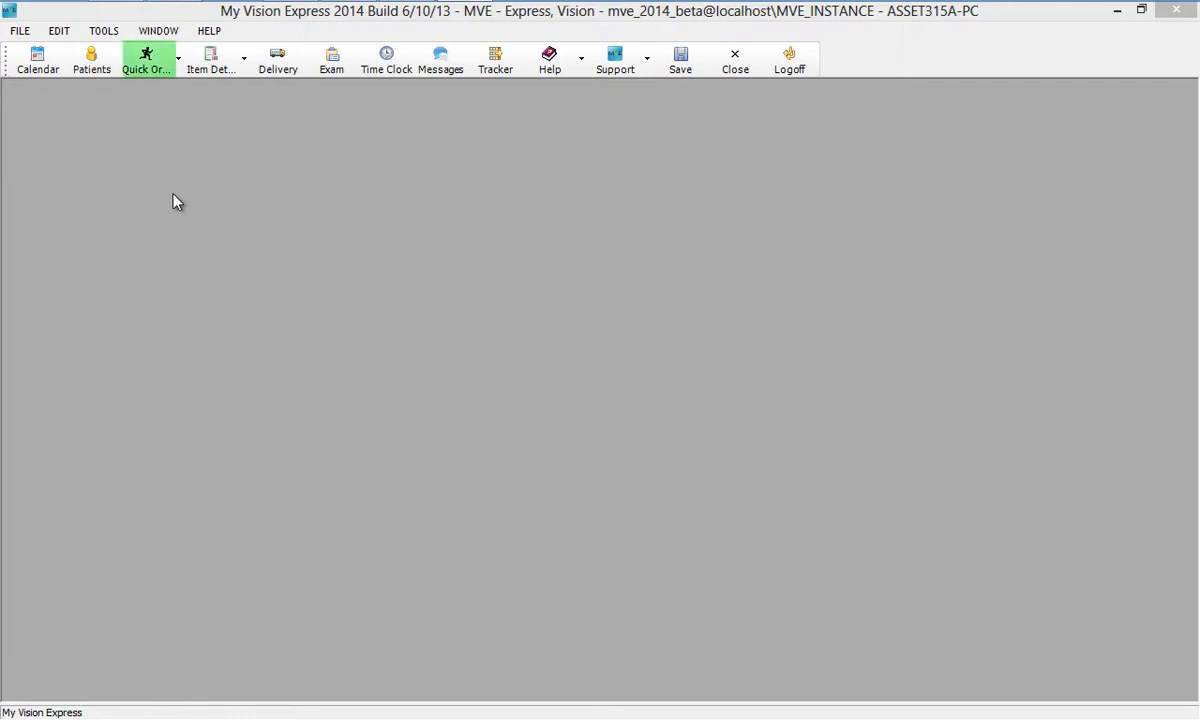
- Start a quick order and load the existing patient by searching for the patient's last name
click(146, 68)
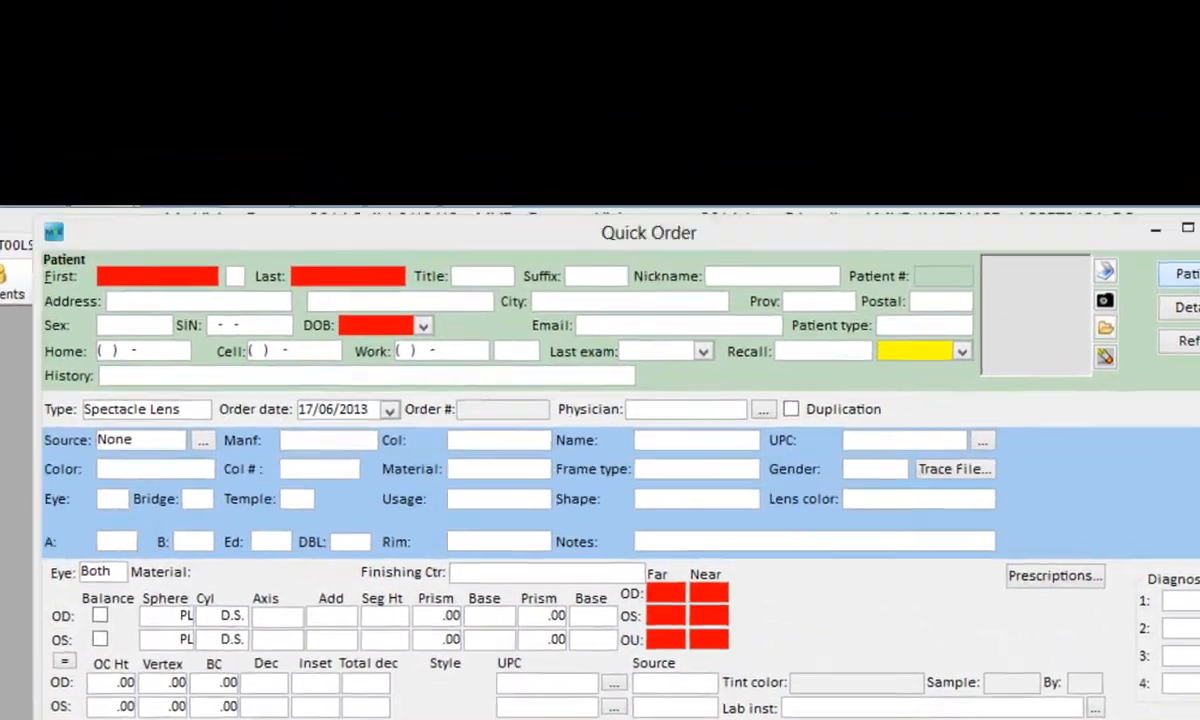
click(1180, 273)
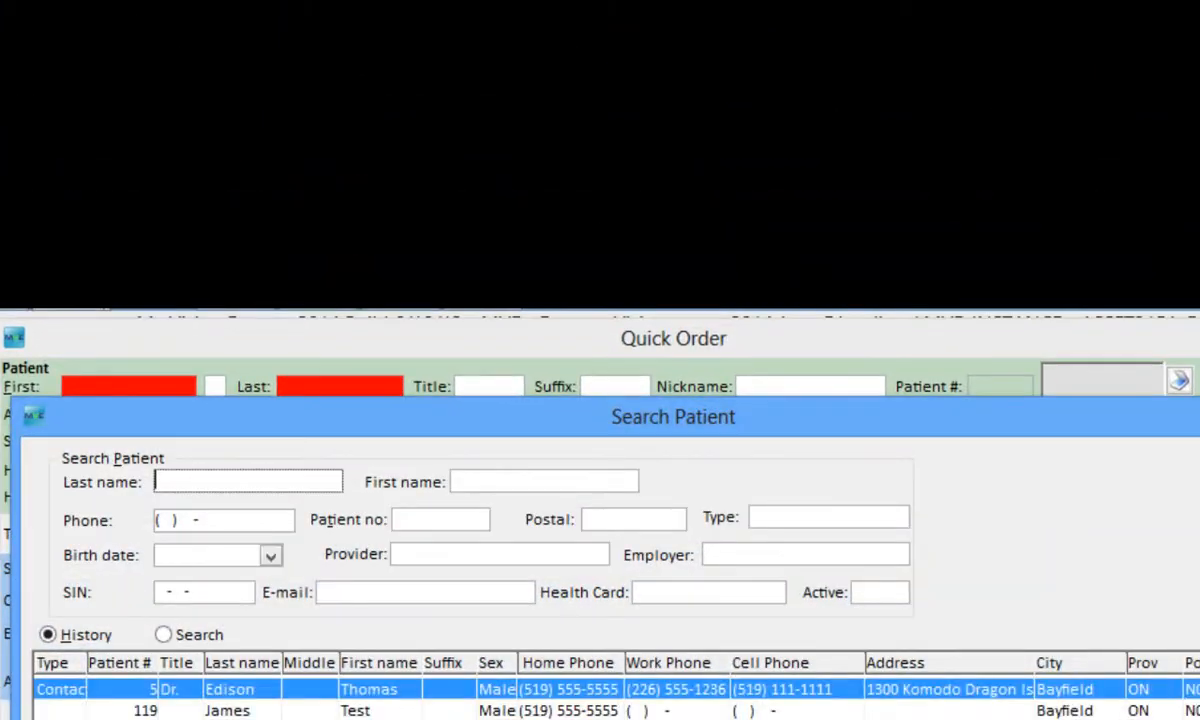
text(charles)
key(Return)
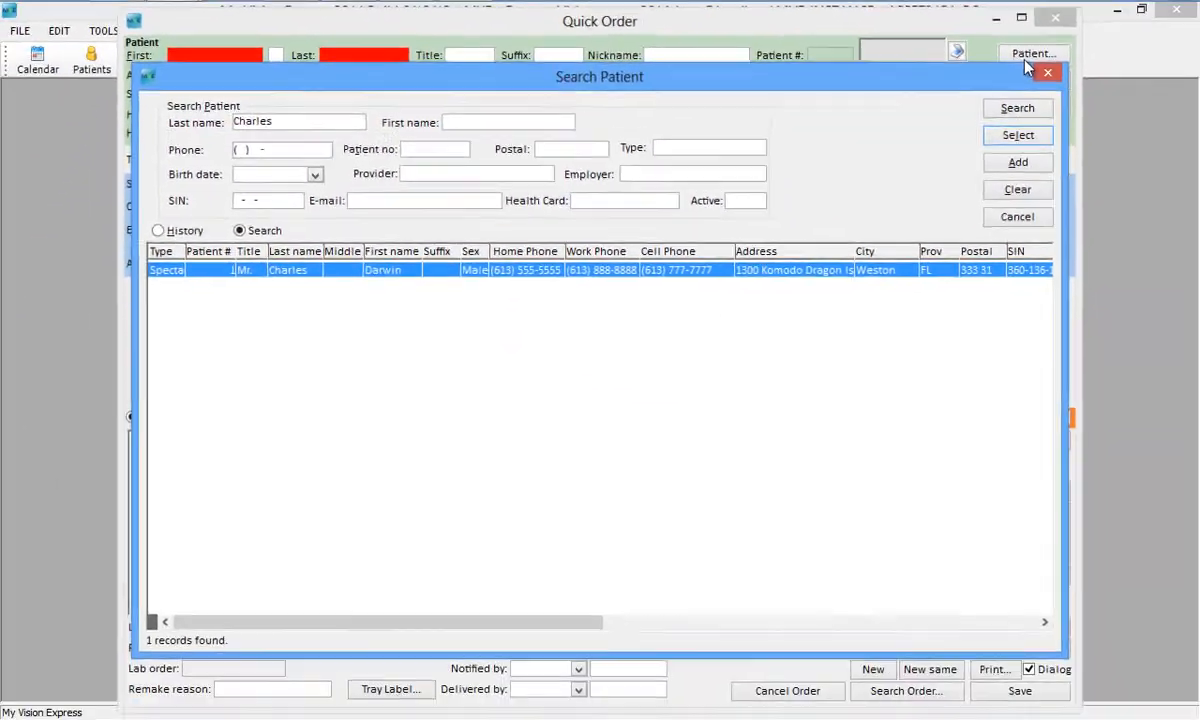
key(Return)
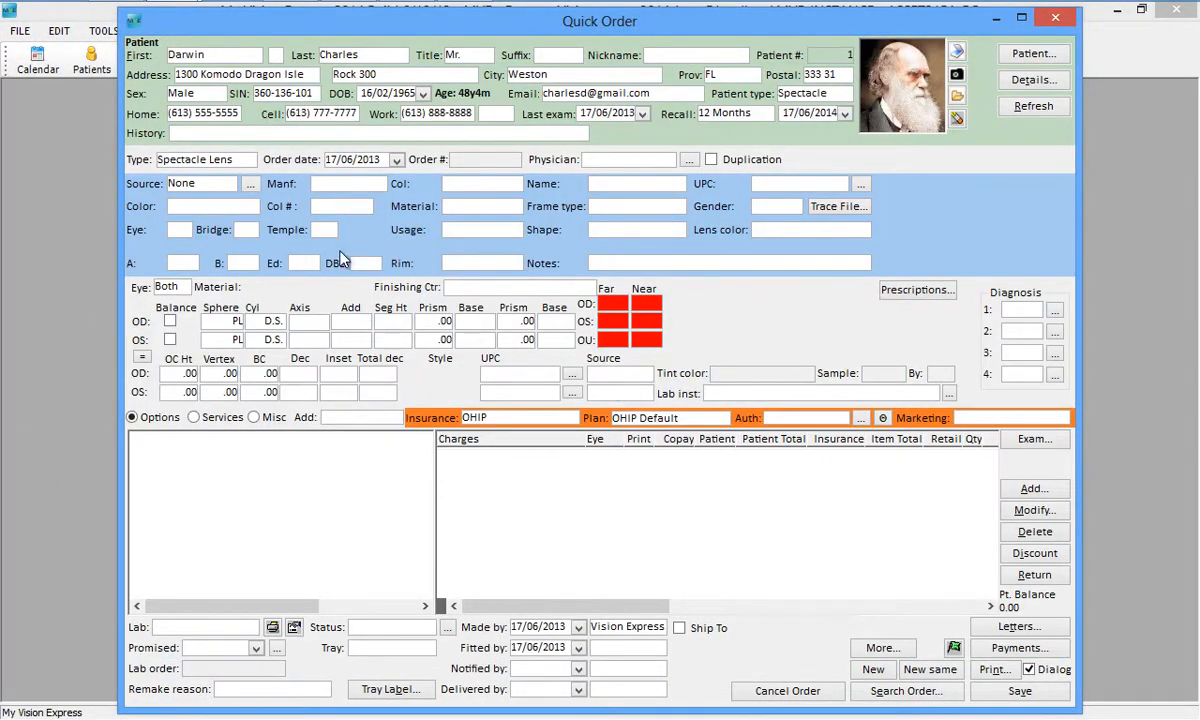
- Change the order type to Frame Only and add the Marchon Calvin Airlock CK546 frame in Lavender from inventory, with Order as its source
click(248, 160)
click(215, 175)
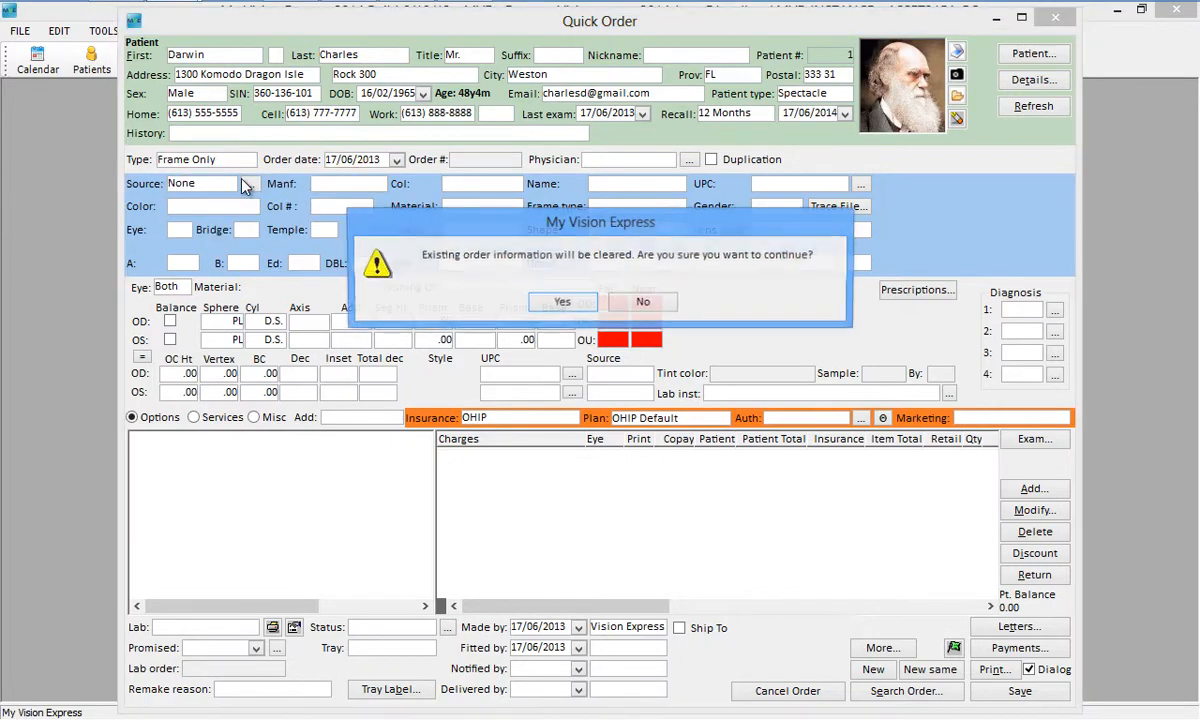
click(562, 302)
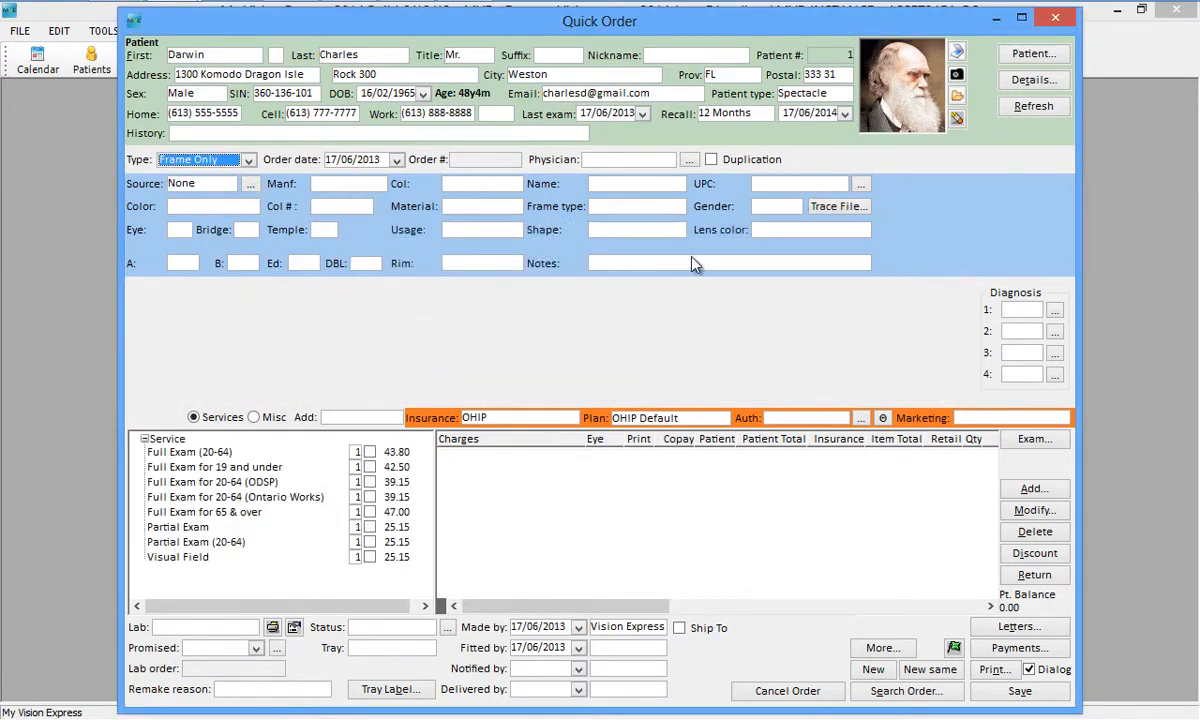
click(860, 184)
double_click(525, 176)
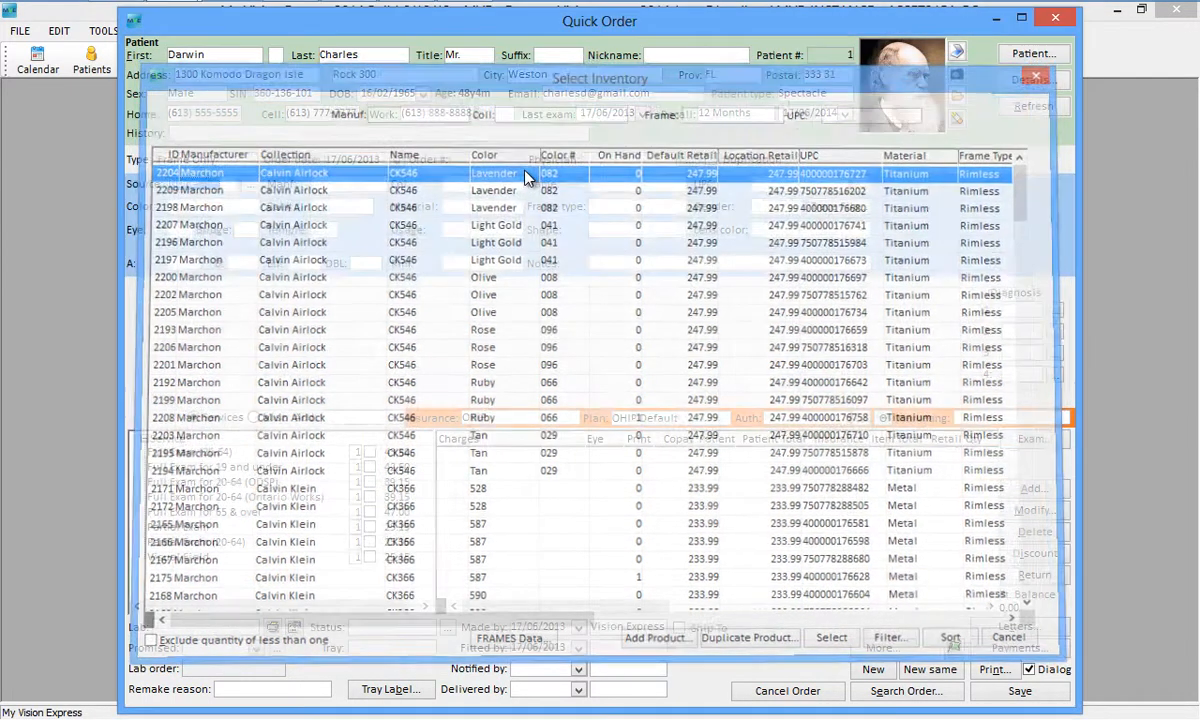
click(672, 392)
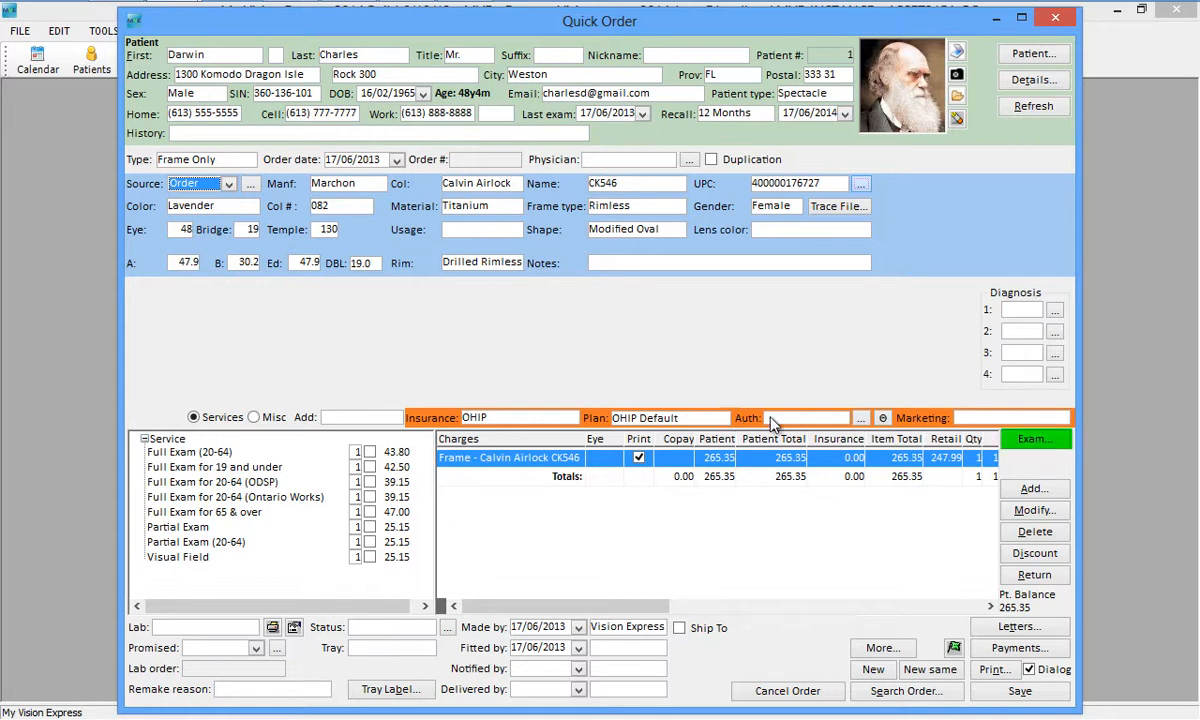
- Import the Partial Exam charge, code V402A, from the most recent exam into the quick order
click(1034, 440)
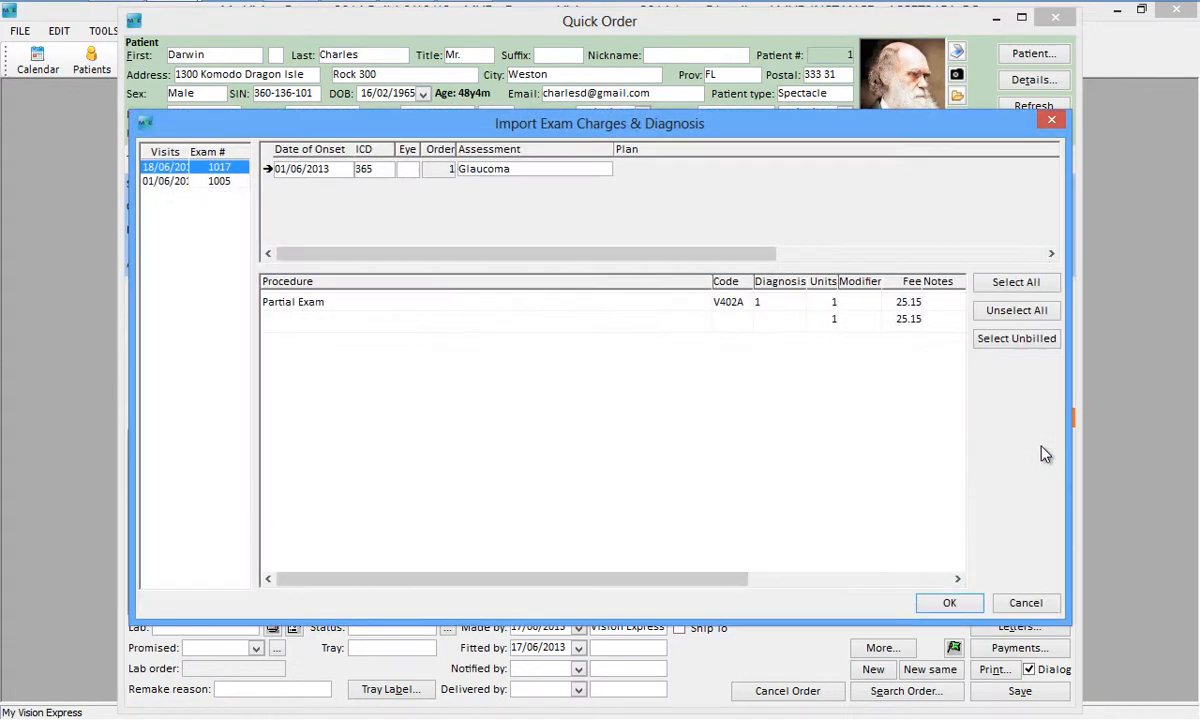
click(644, 309)
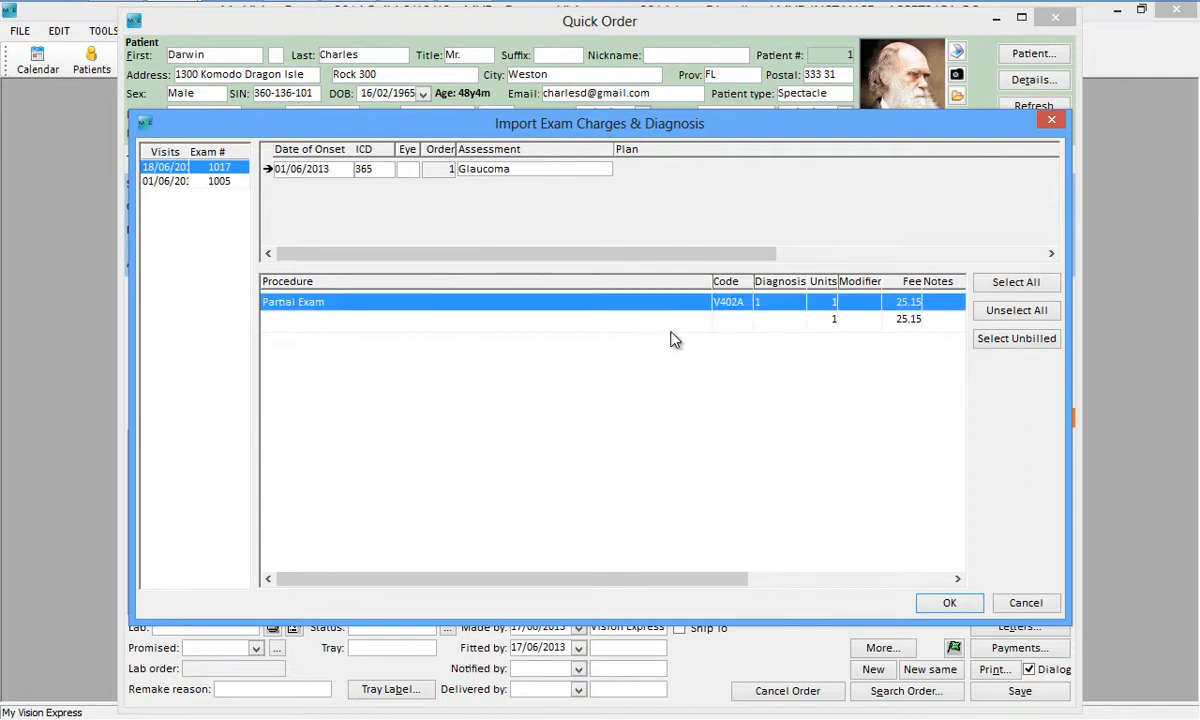
click(945, 605)
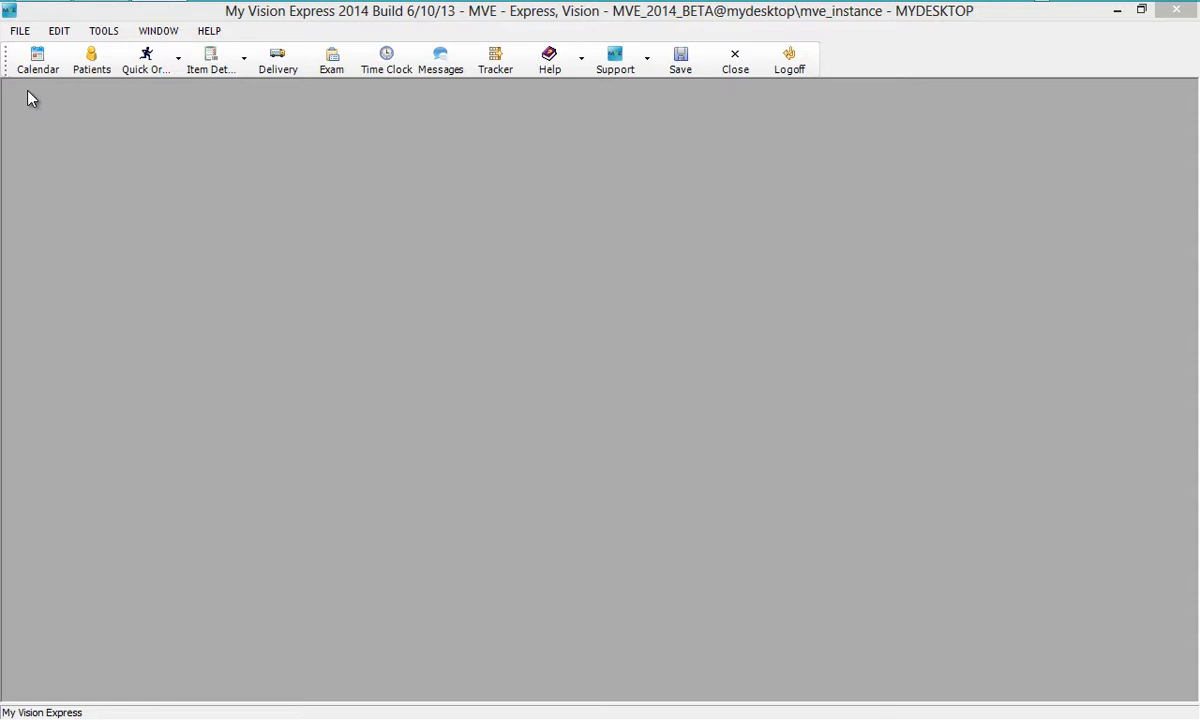
- Open OHIP claim submission, choose the O.D. physician and create the claims with C:\OHIP\Outbound as the save folder
click(21, 33)
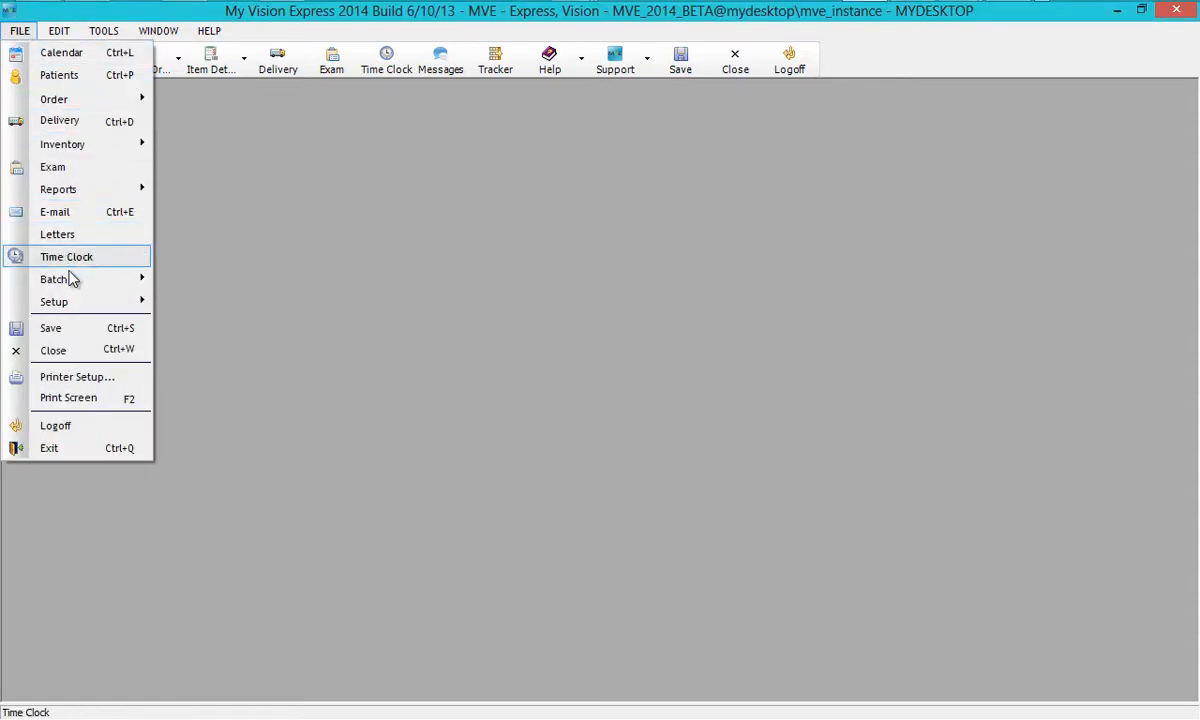
mouse_move(72, 283)
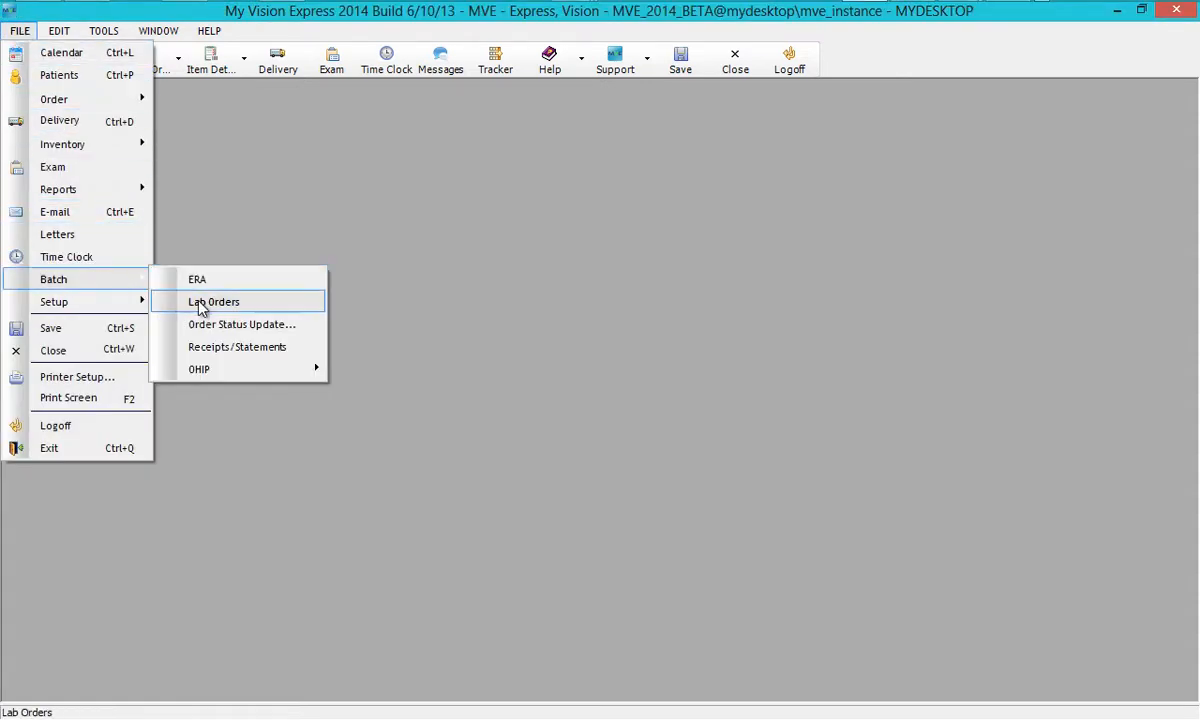
mouse_move(212, 377)
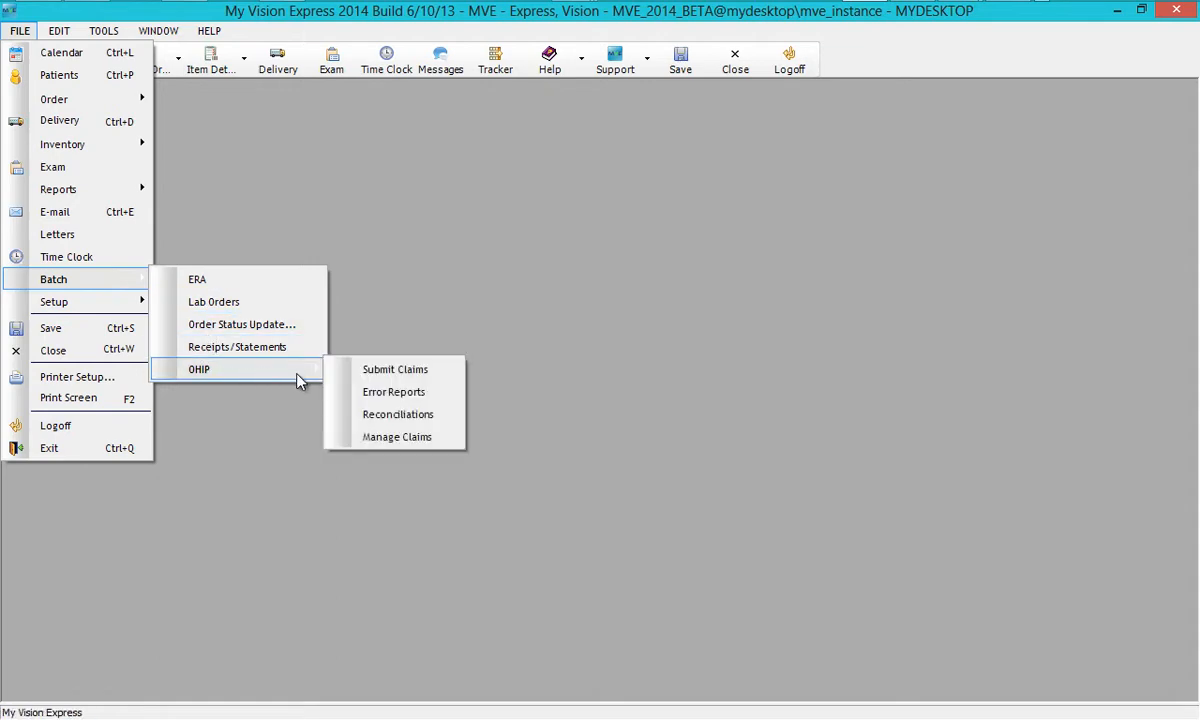
click(350, 370)
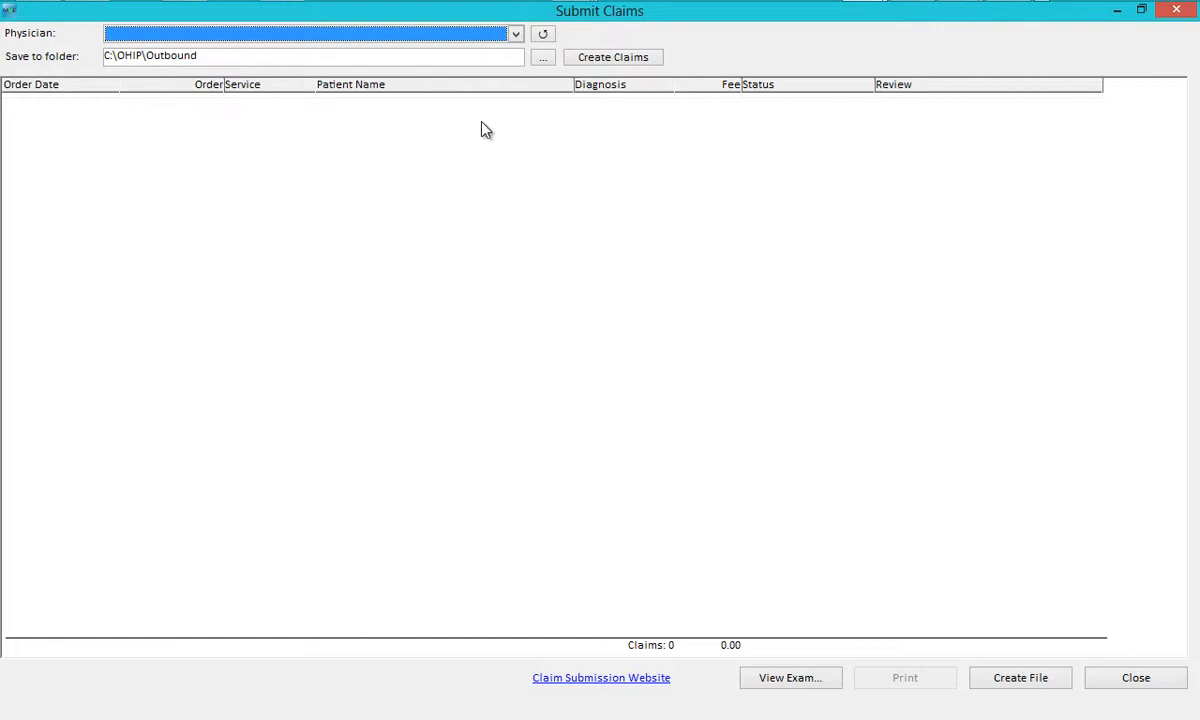
click(516, 36)
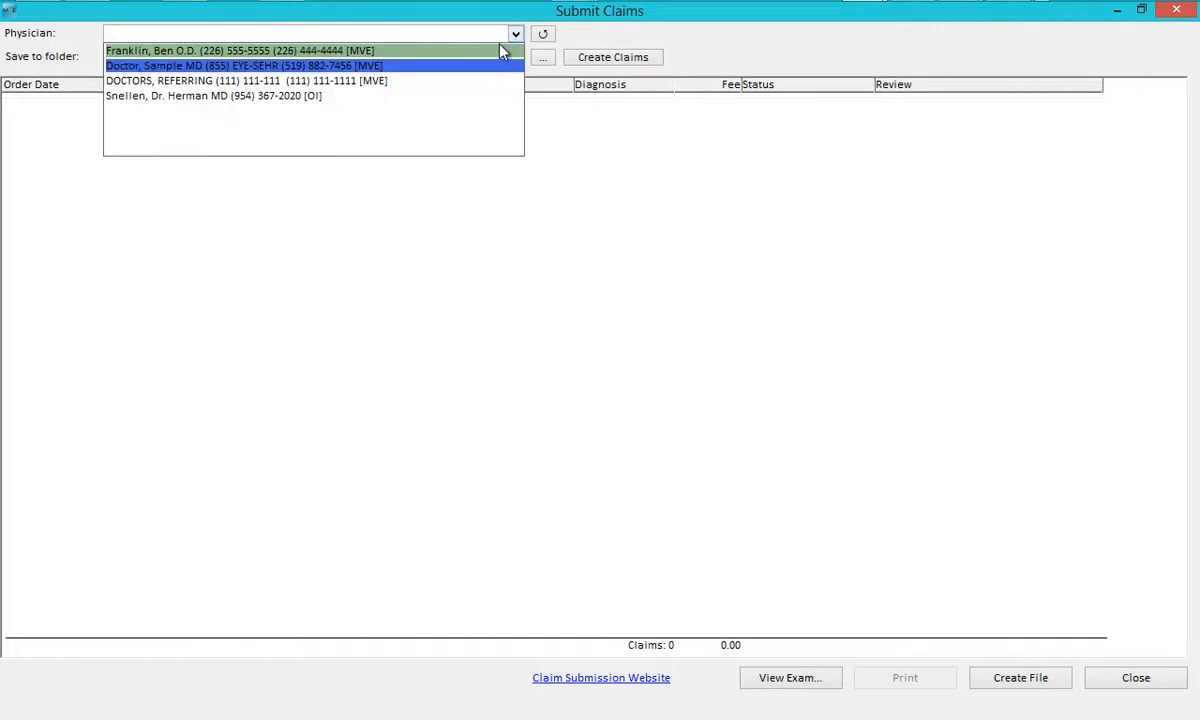
click(500, 51)
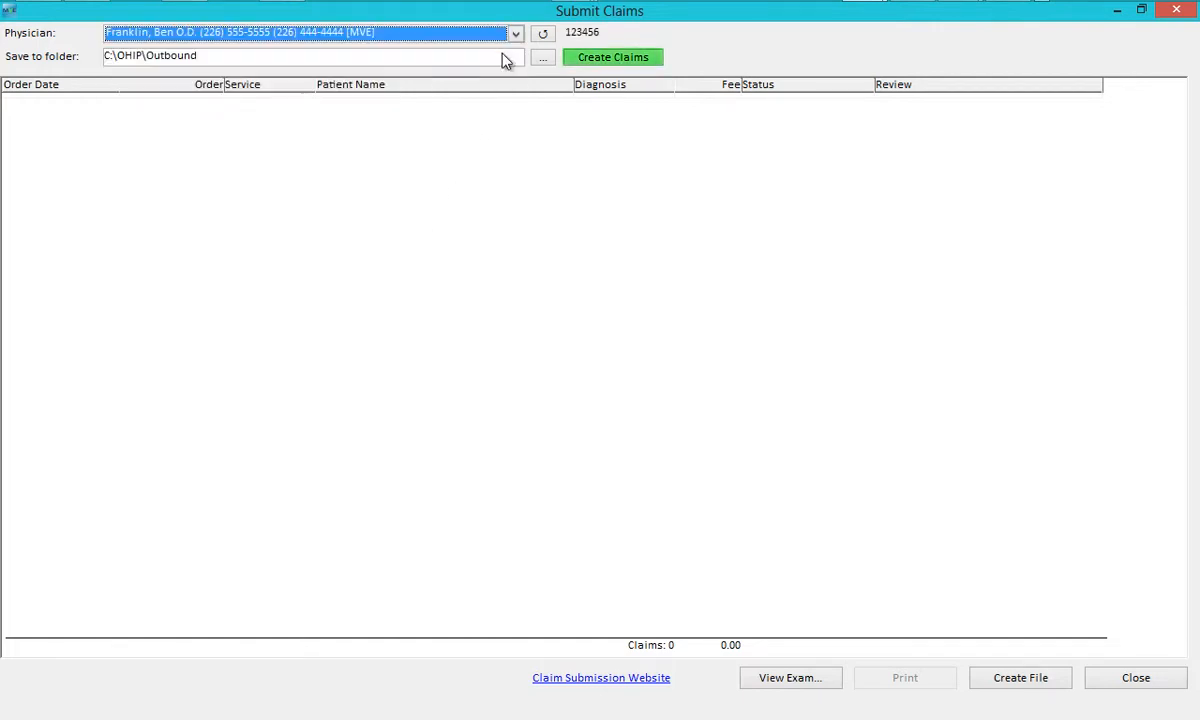
click(610, 60)
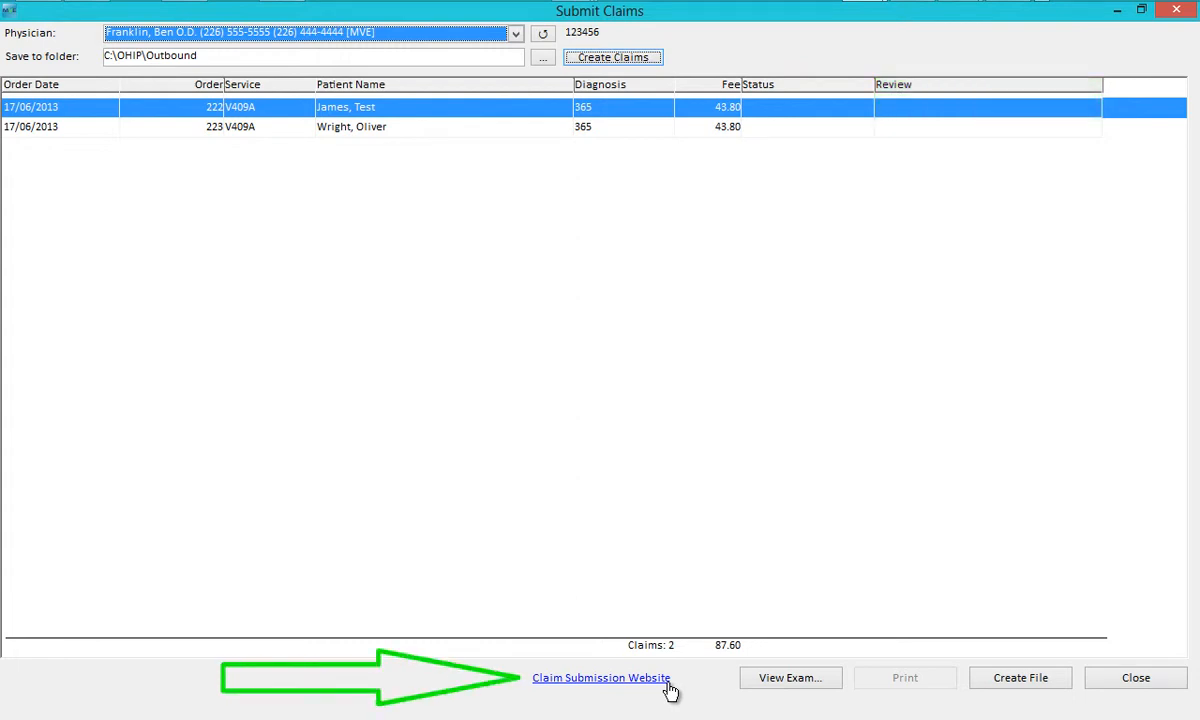
- Create the OHIP submission file for the O.D. physician's claims and dismiss the resulting message
click(997, 683)
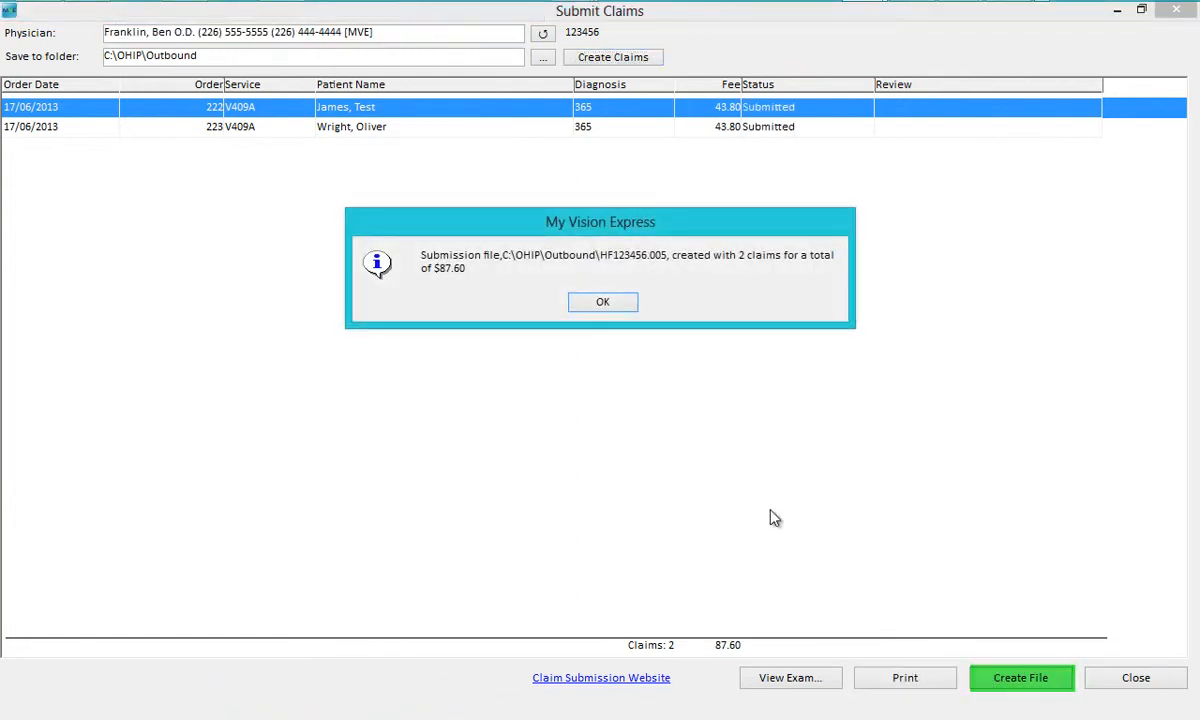
click(603, 305)
click(590, 304)
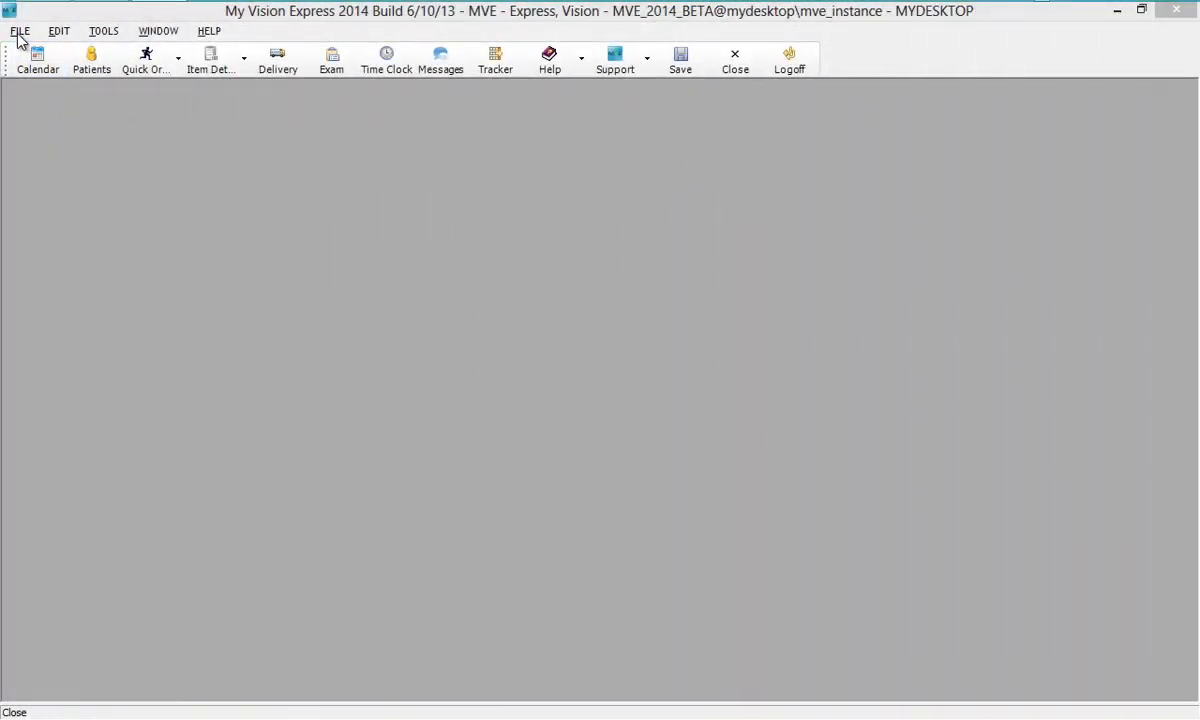
- Reopen OHIP claim submission, choose the sample MD physician and create that physician's claims
click(19, 31)
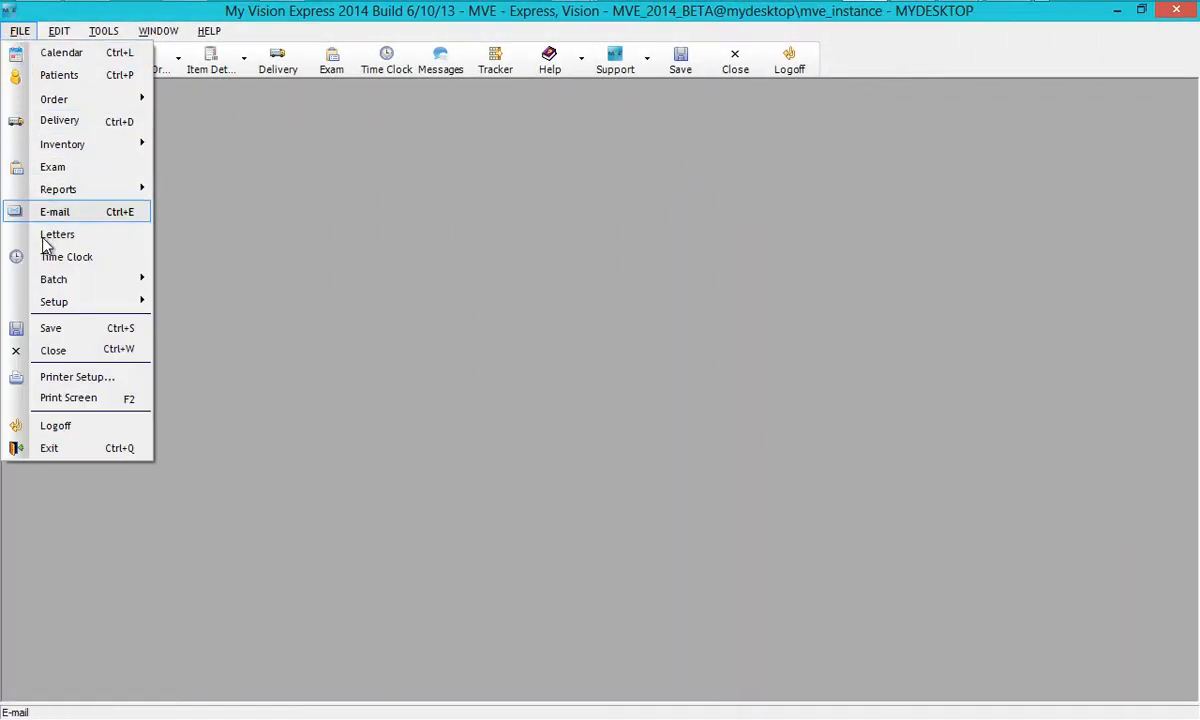
mouse_move(59, 279)
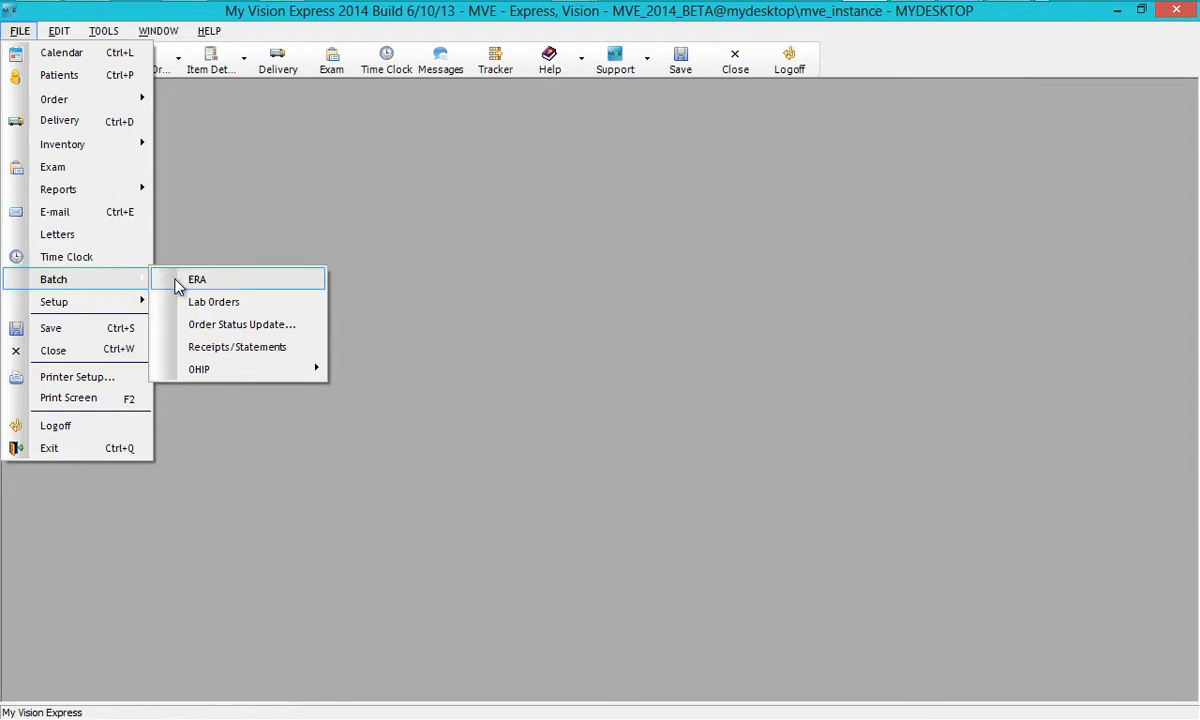
mouse_move(229, 373)
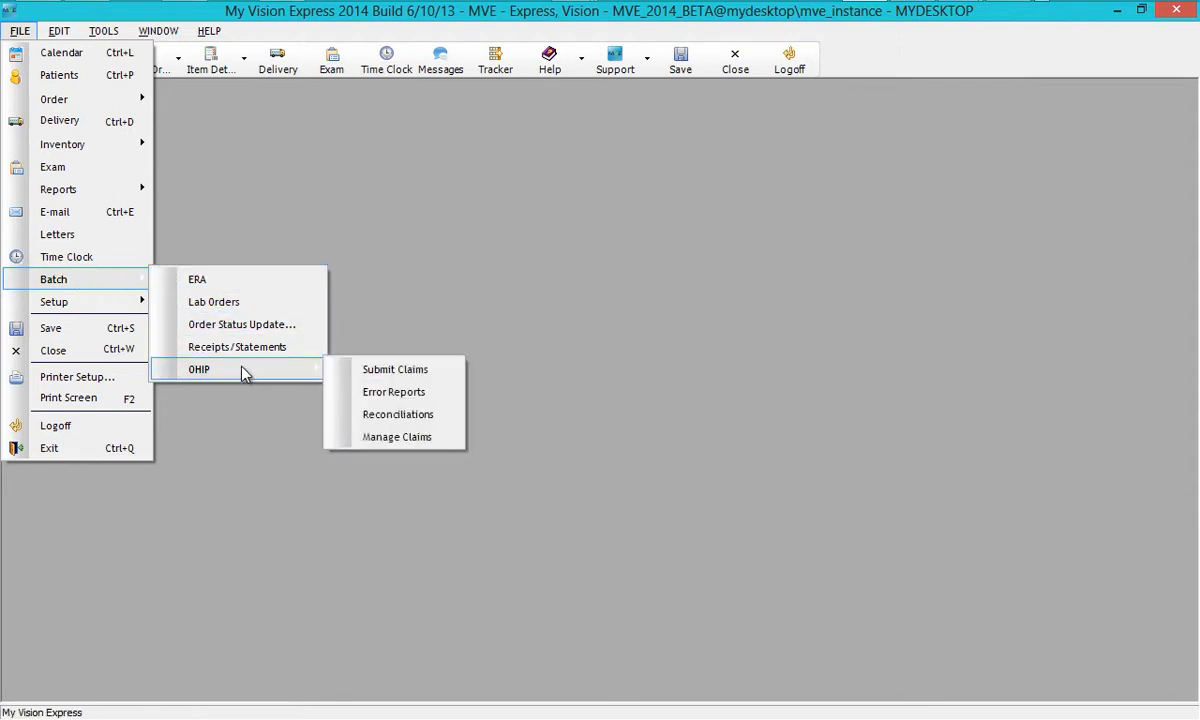
click(352, 376)
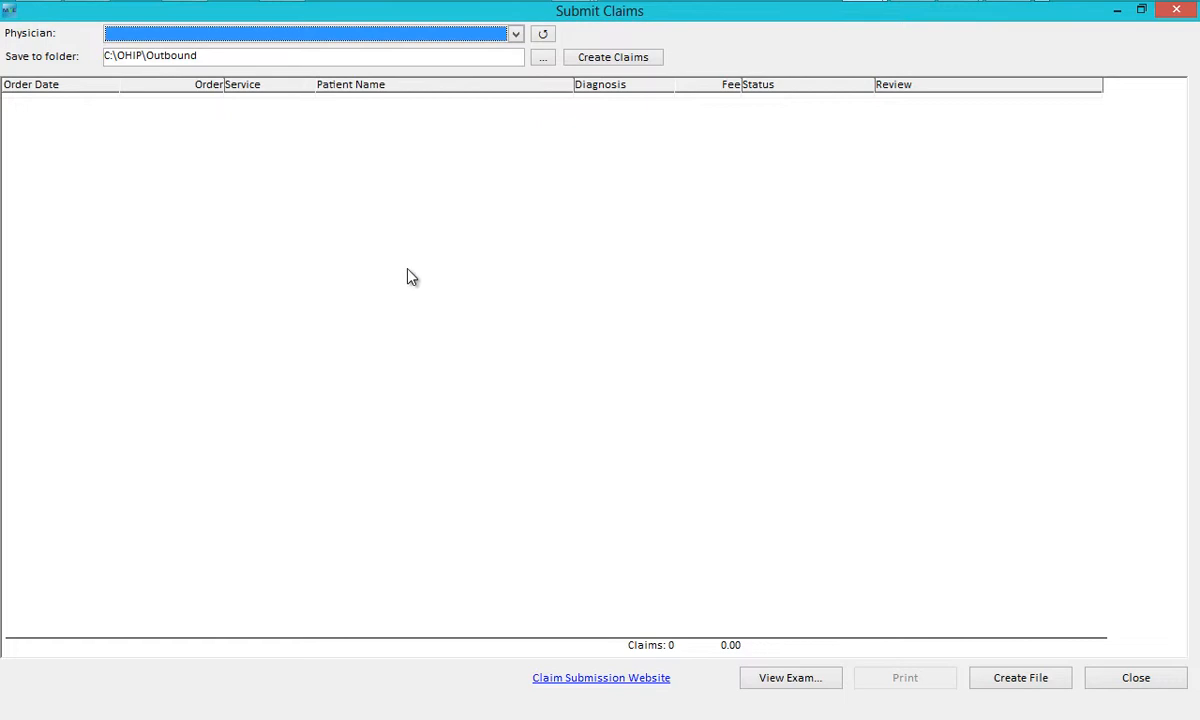
click(514, 36)
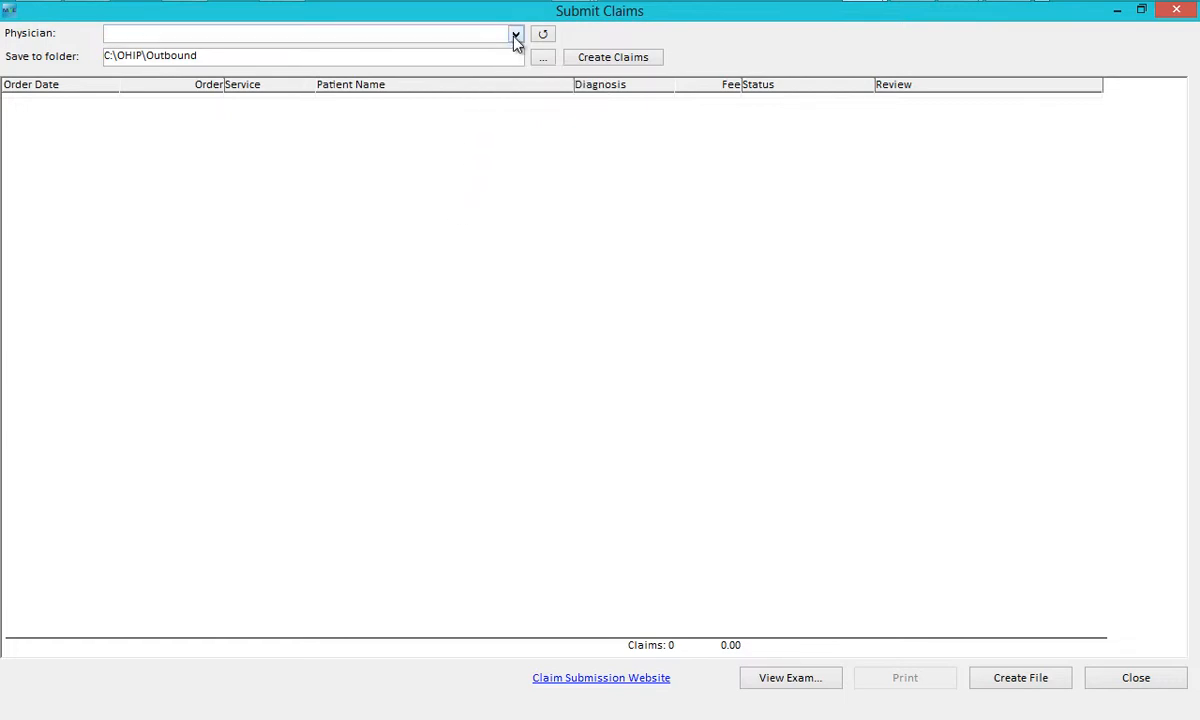
click(514, 68)
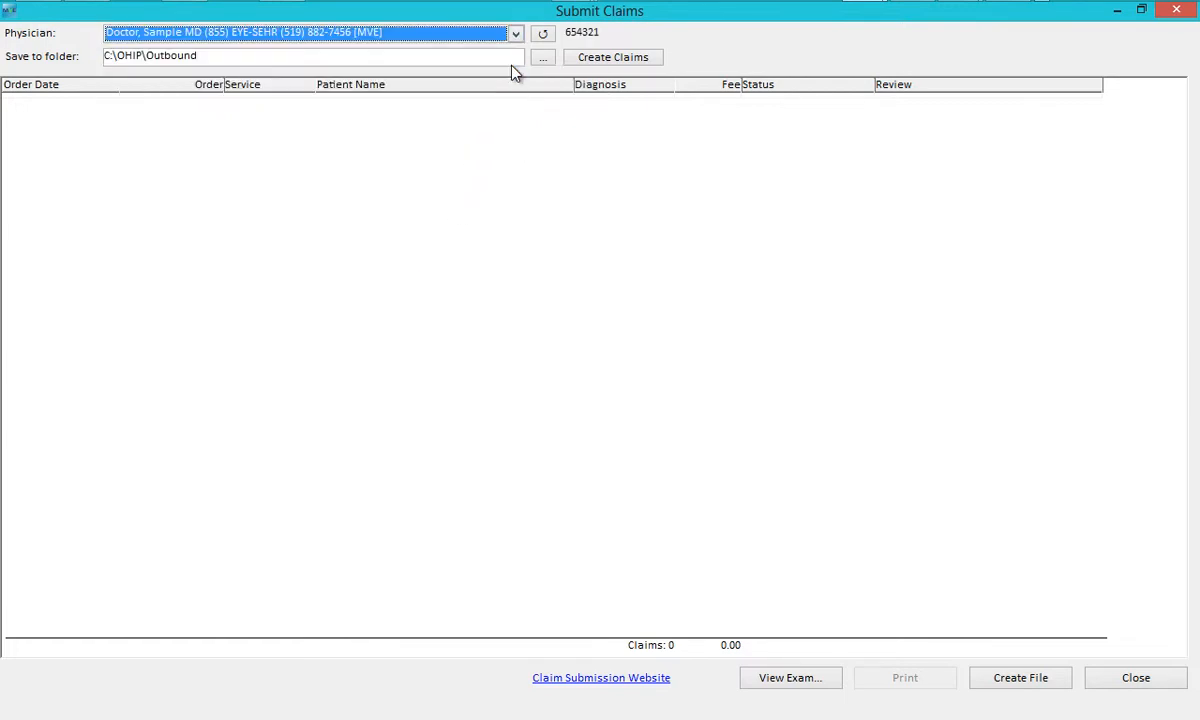
click(604, 63)
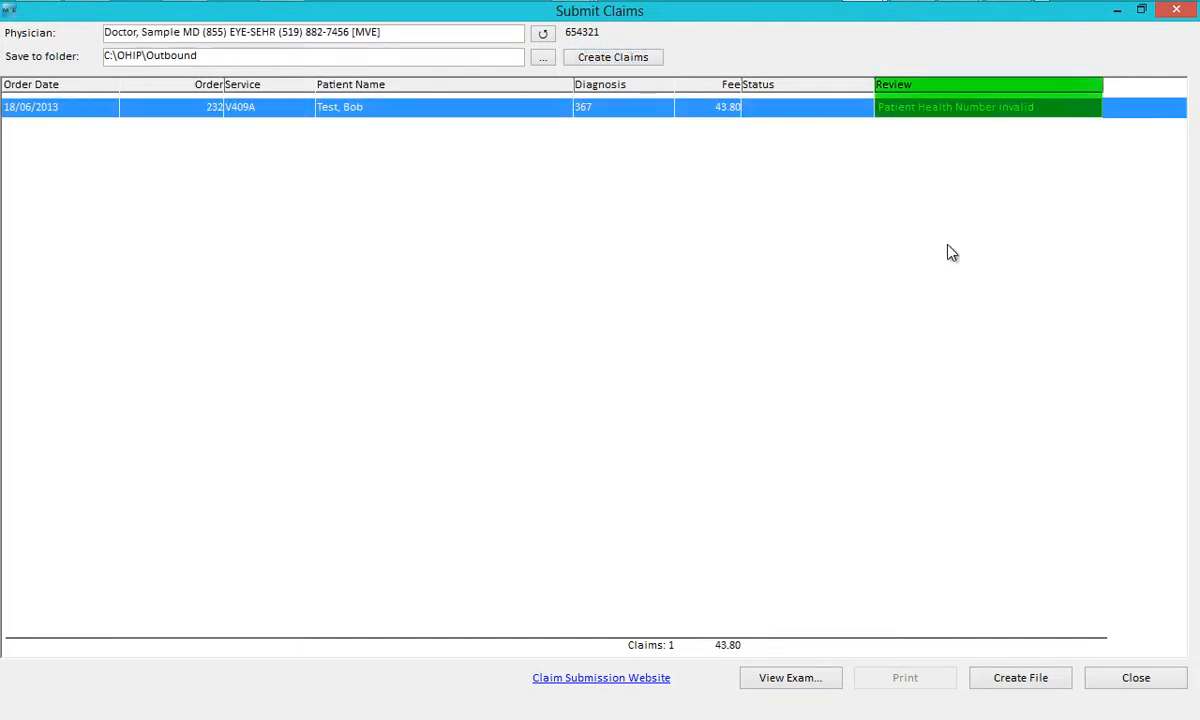
- Open the patient record from the flagged claim's exam, enter the corrected health card number and save the change
double_click(954, 116)
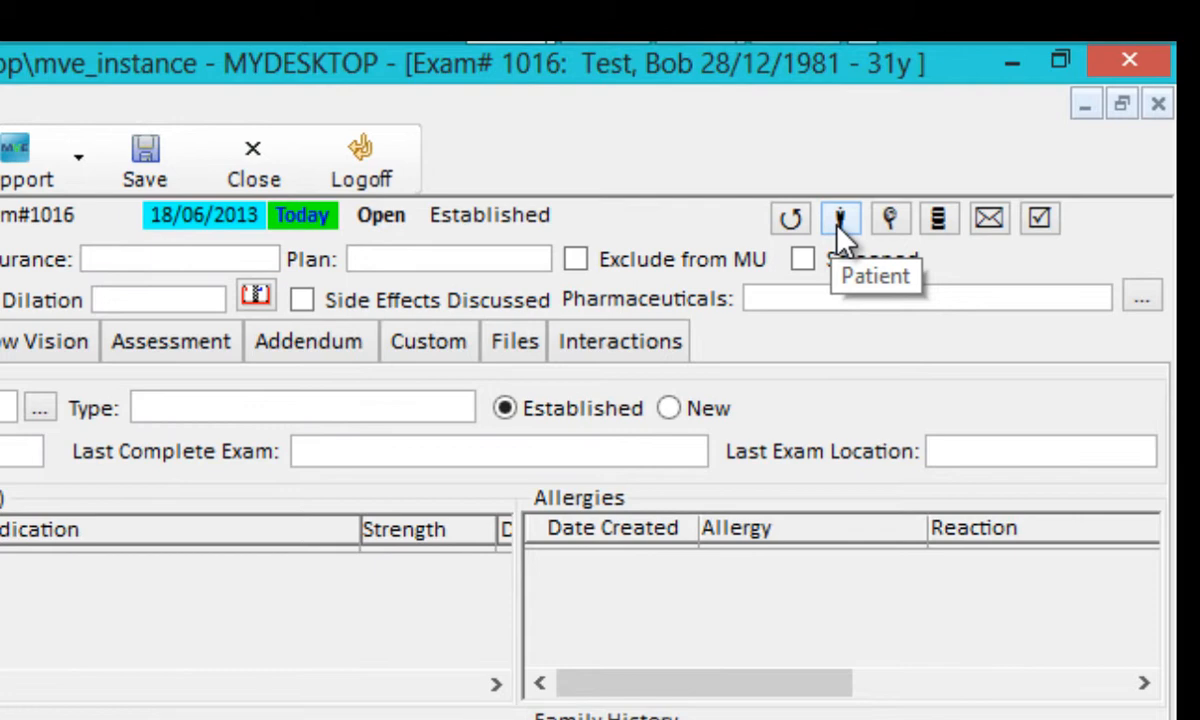
click(838, 222)
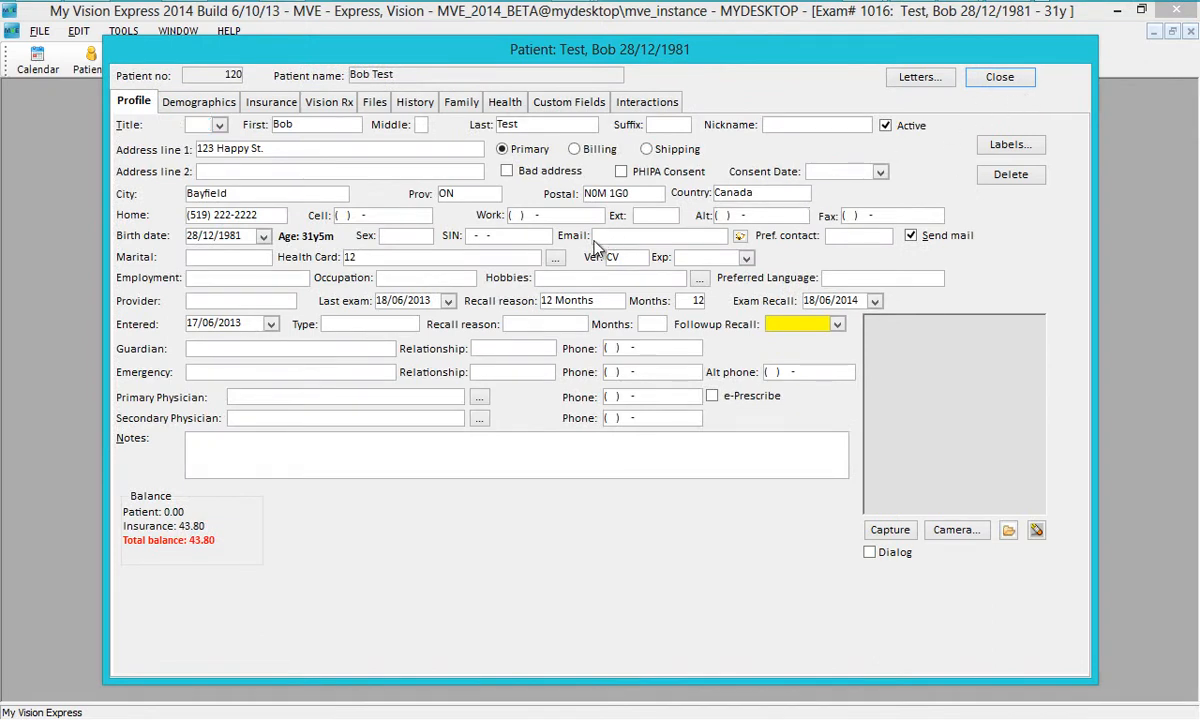
click(418, 262)
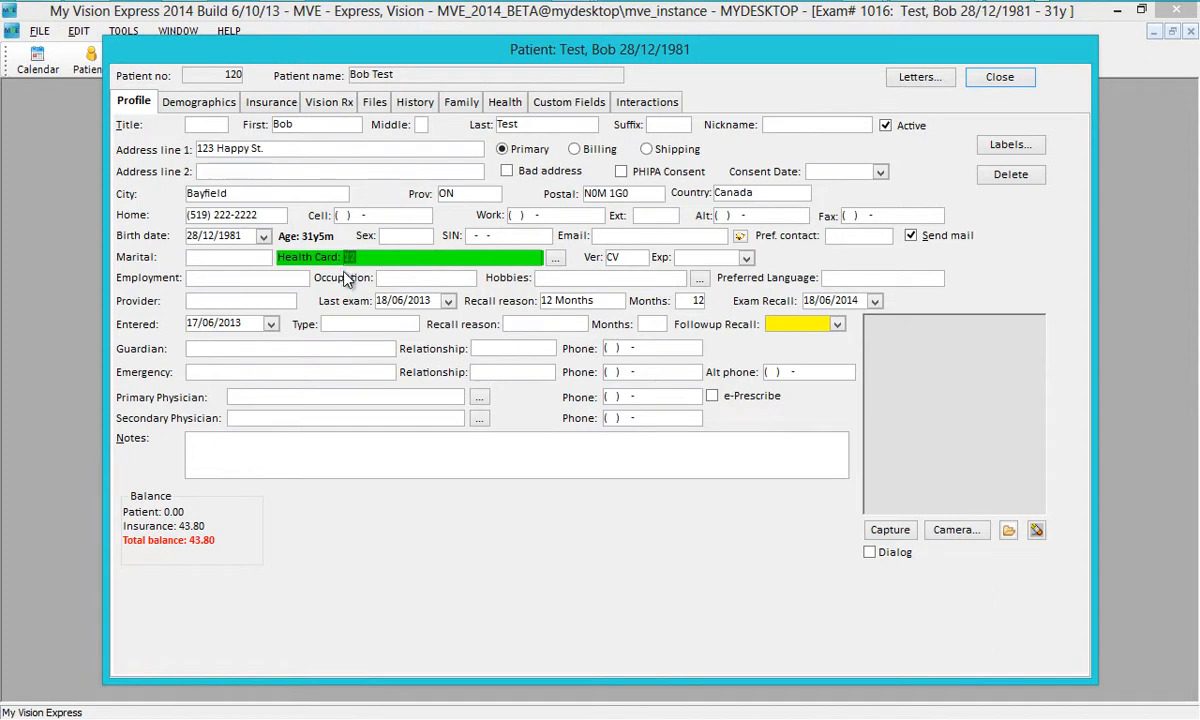
text(1234567896)
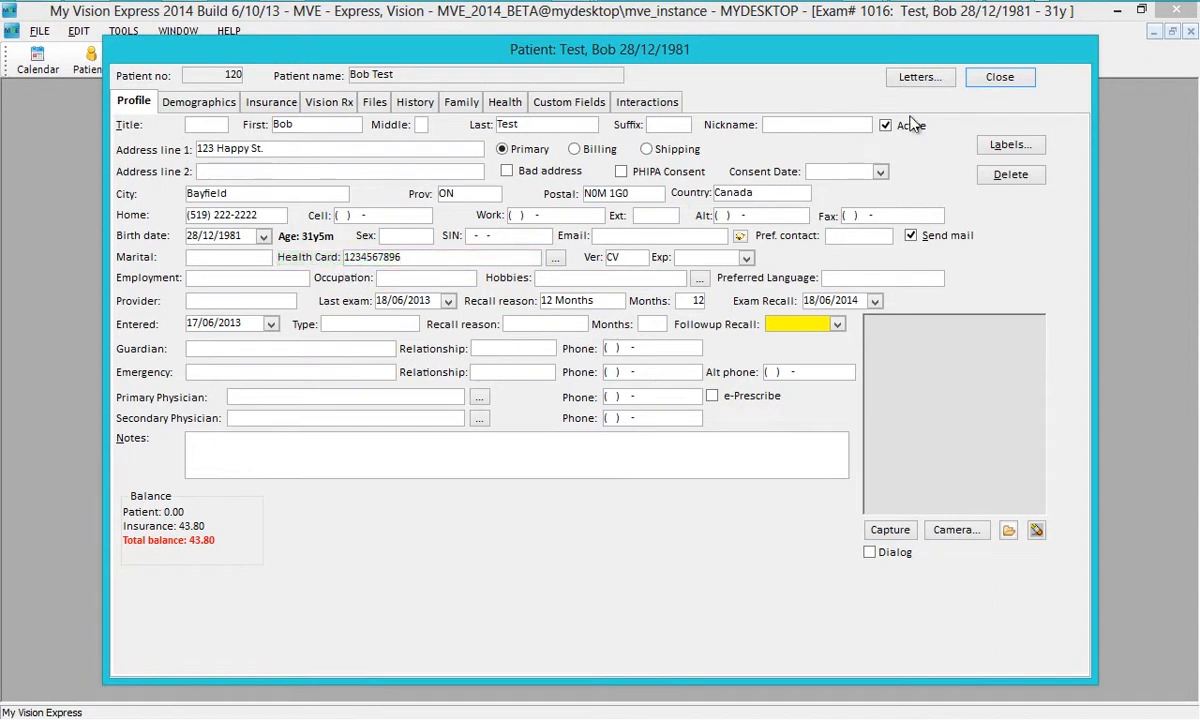
click(1004, 79)
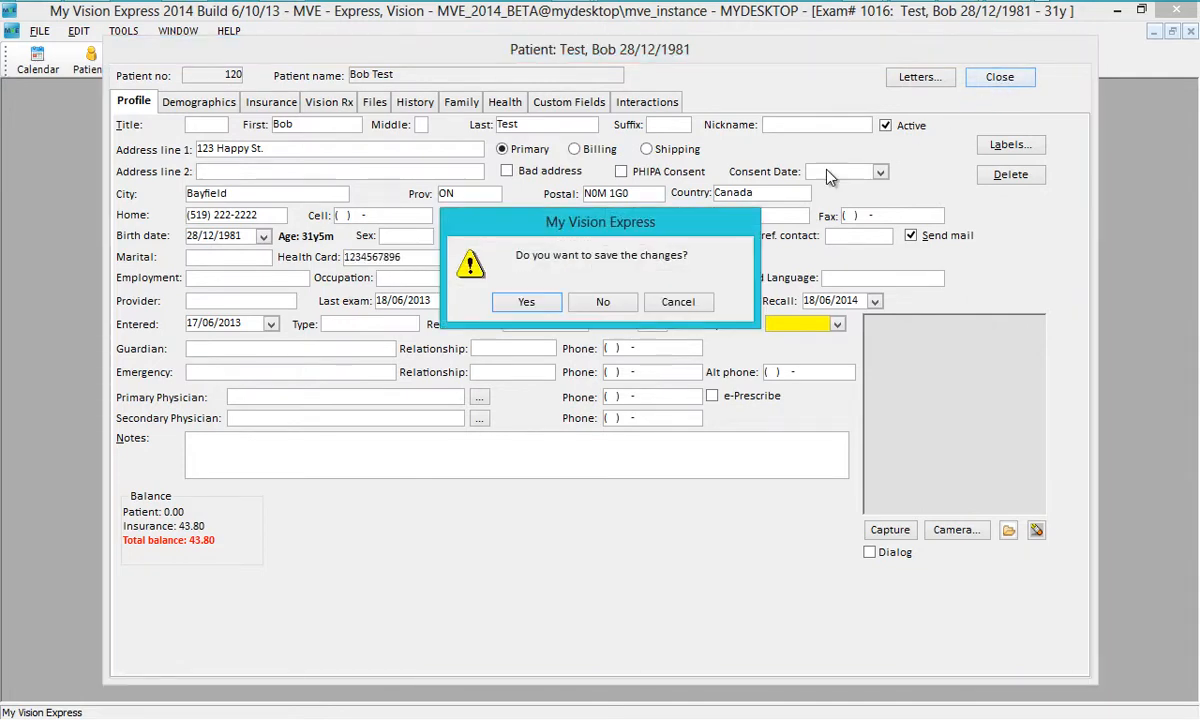
click(528, 302)
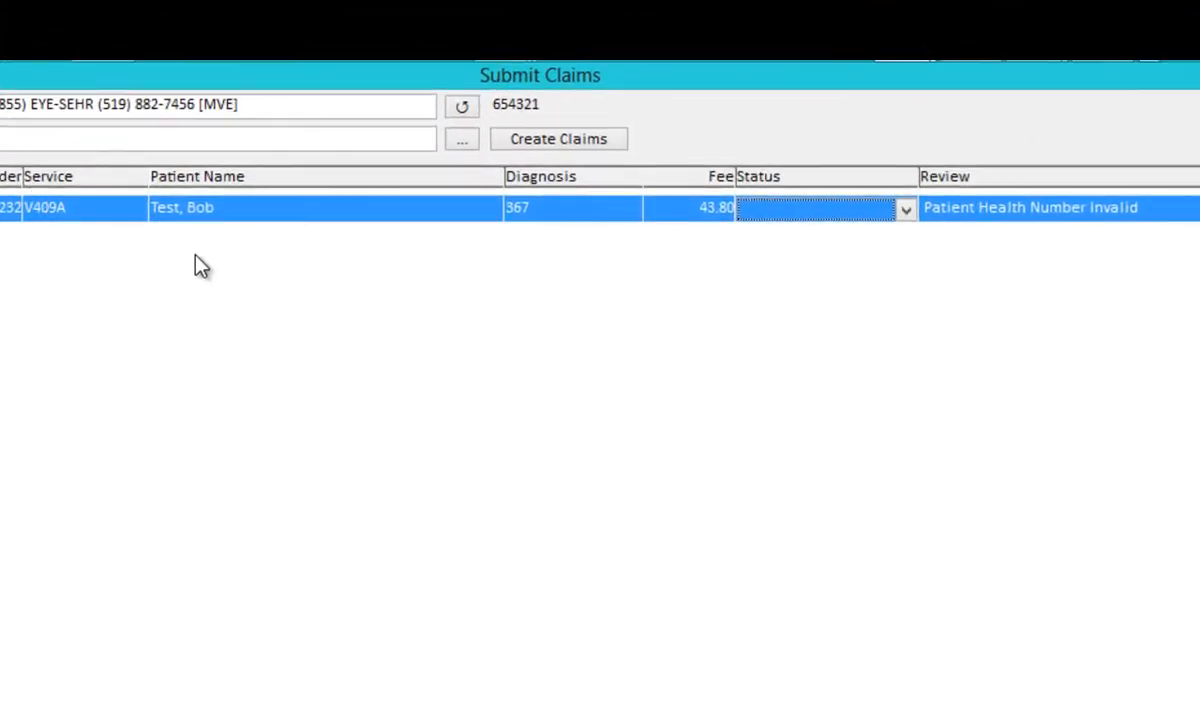
- Refresh the sample MD physician's claims list and create the submission file for the corrected claim
click(460, 110)
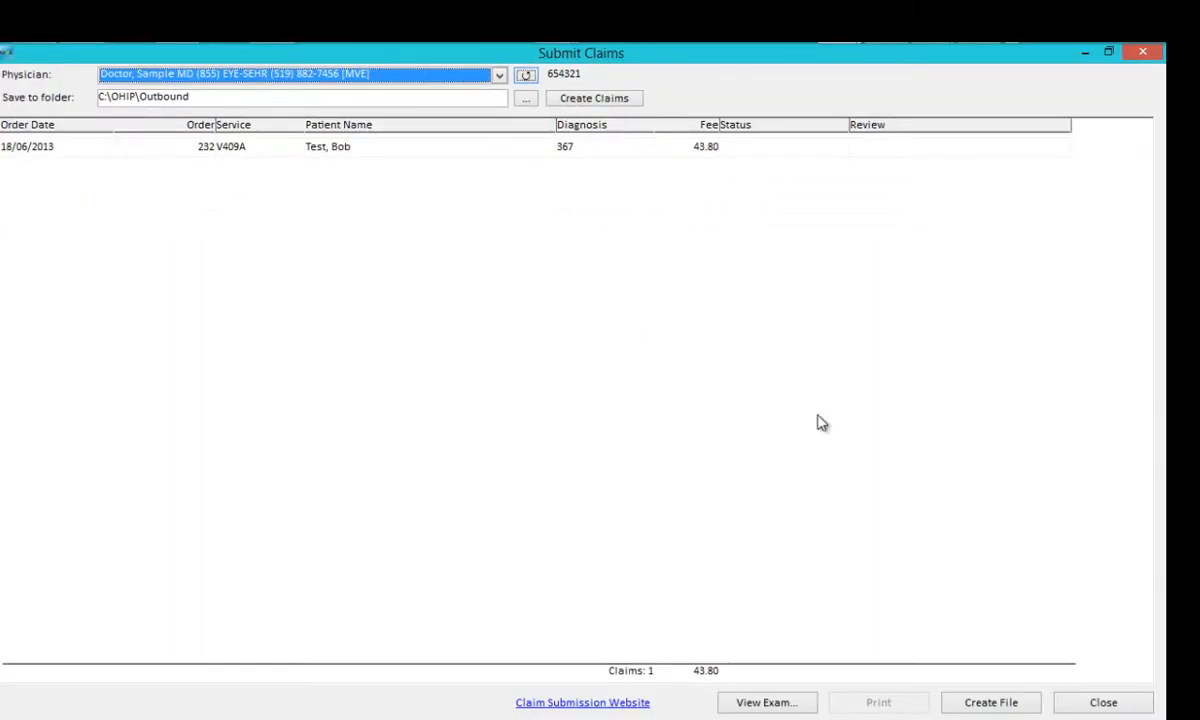
click(999, 709)
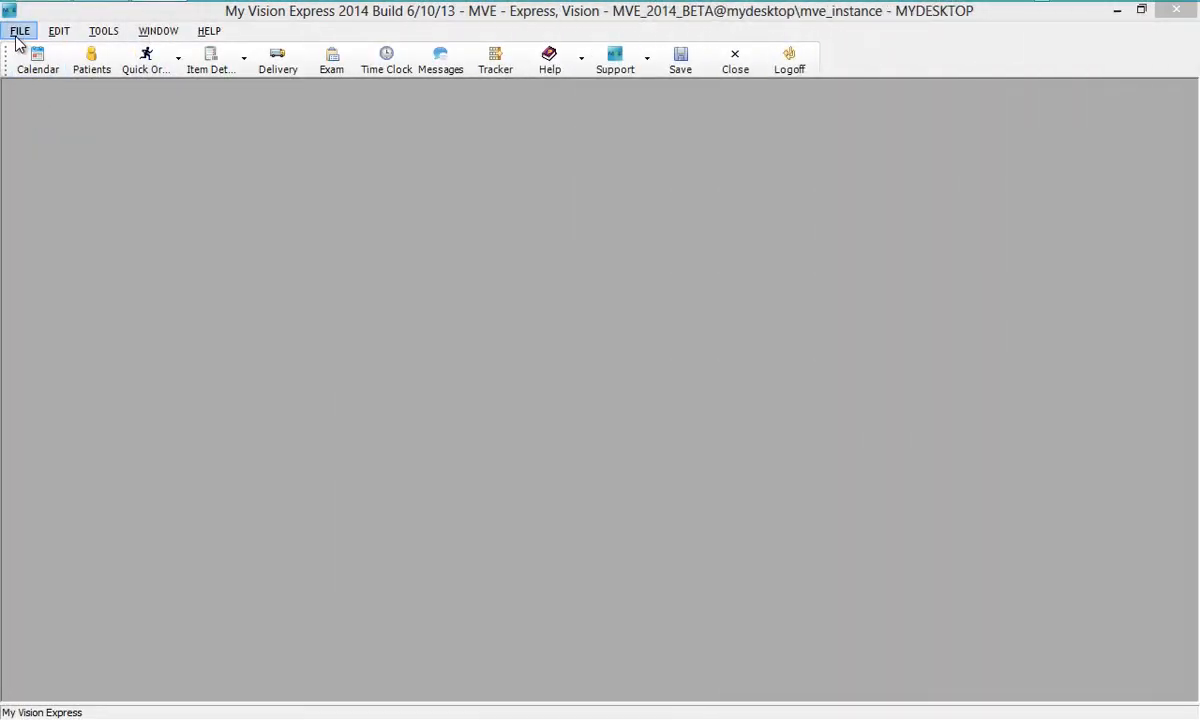
- Open the OHIP error reports and load the inbound error report file EF123456.123
click(19, 31)
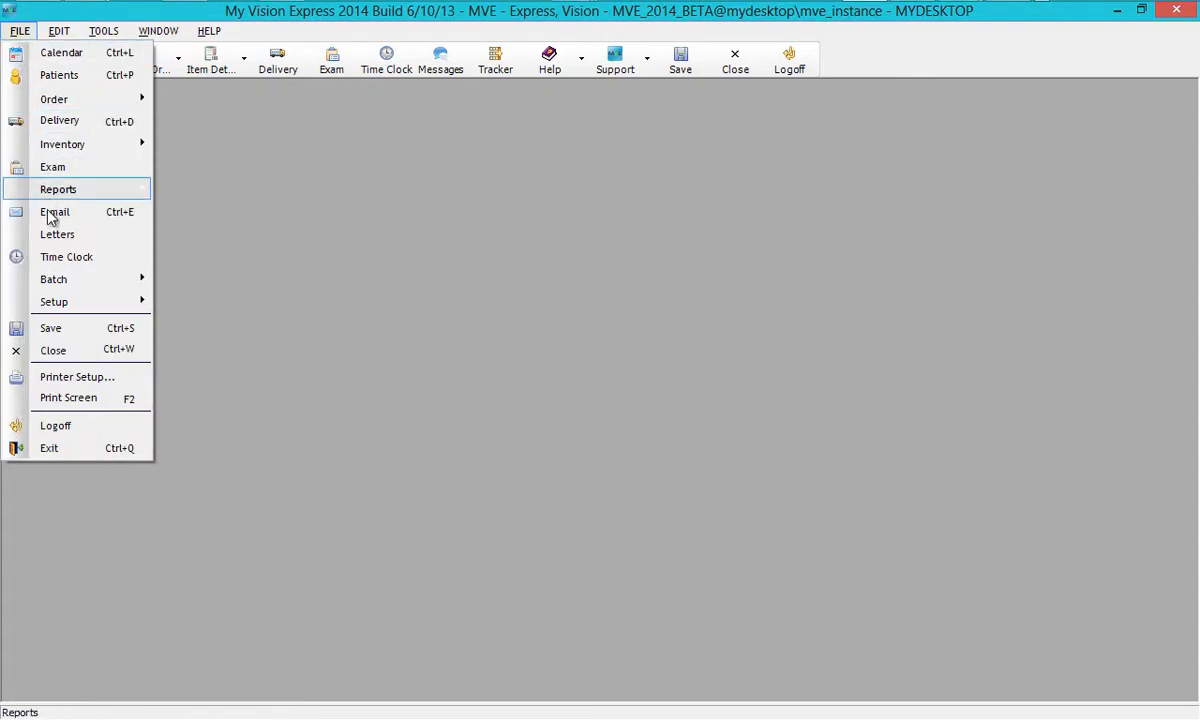
mouse_move(41, 279)
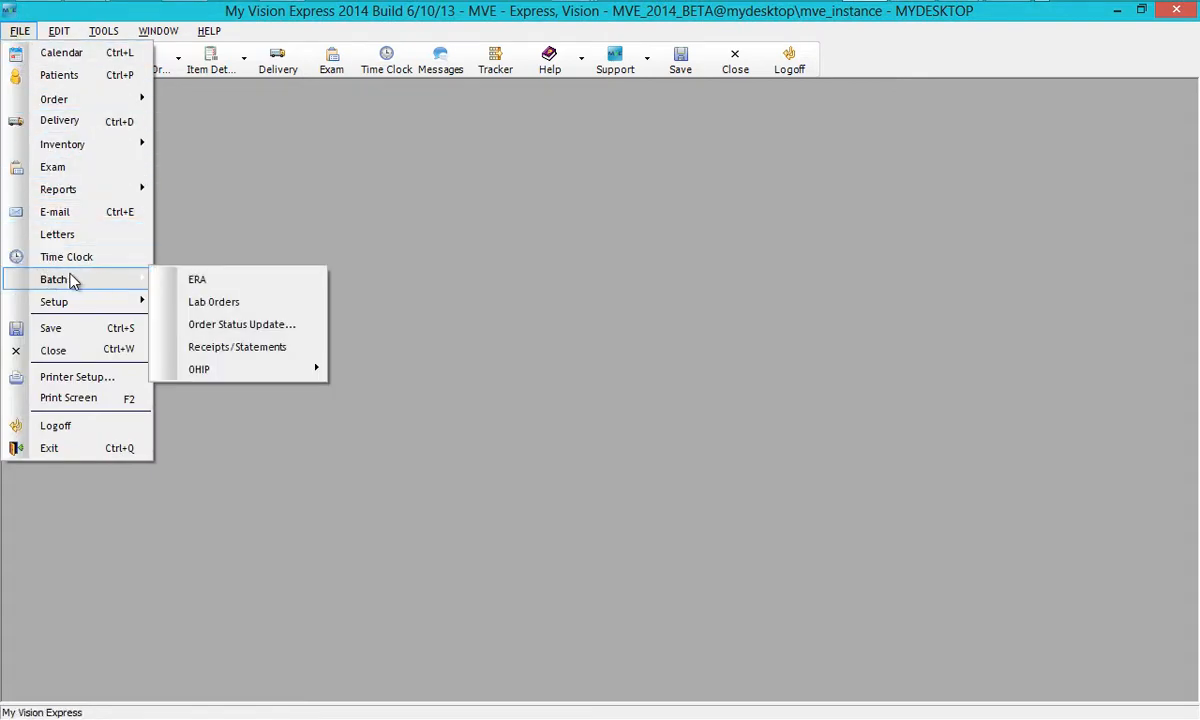
mouse_move(195, 370)
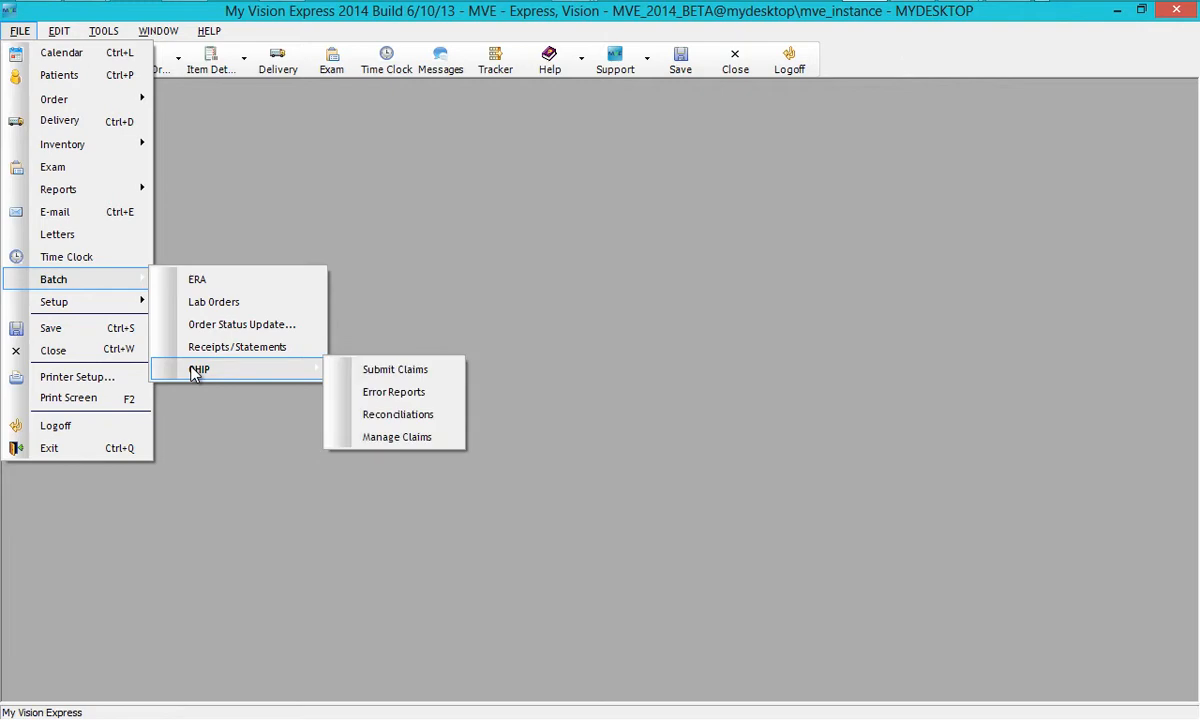
click(364, 392)
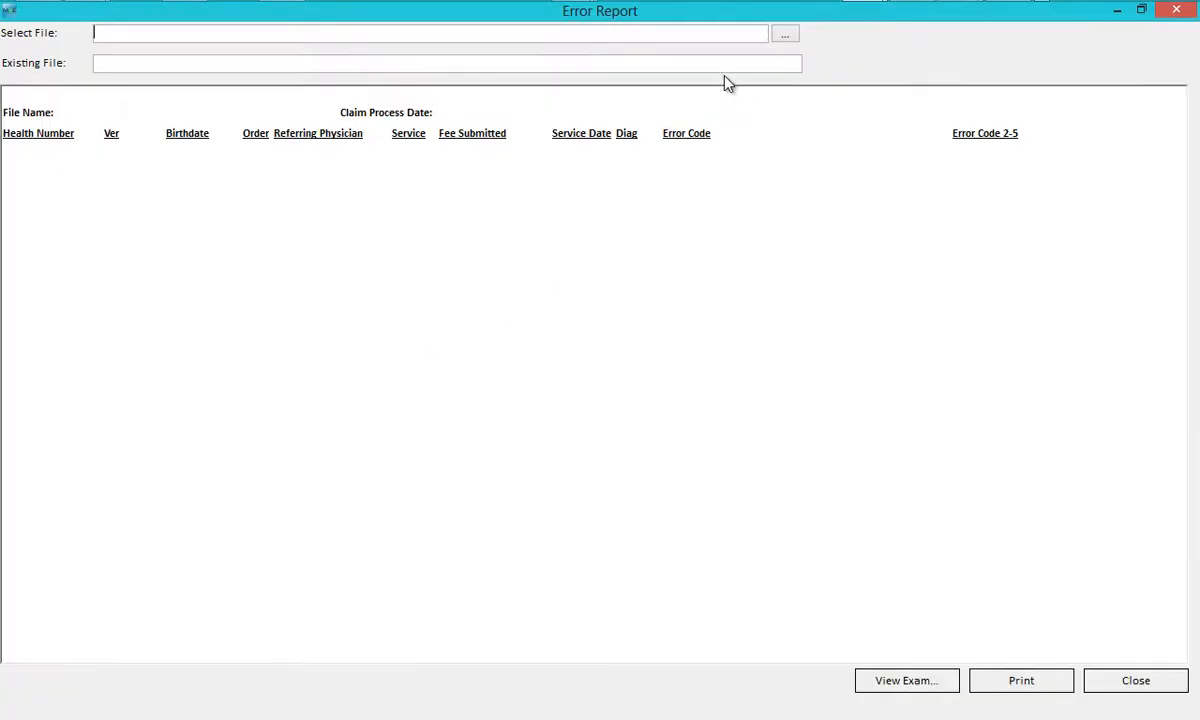
click(784, 36)
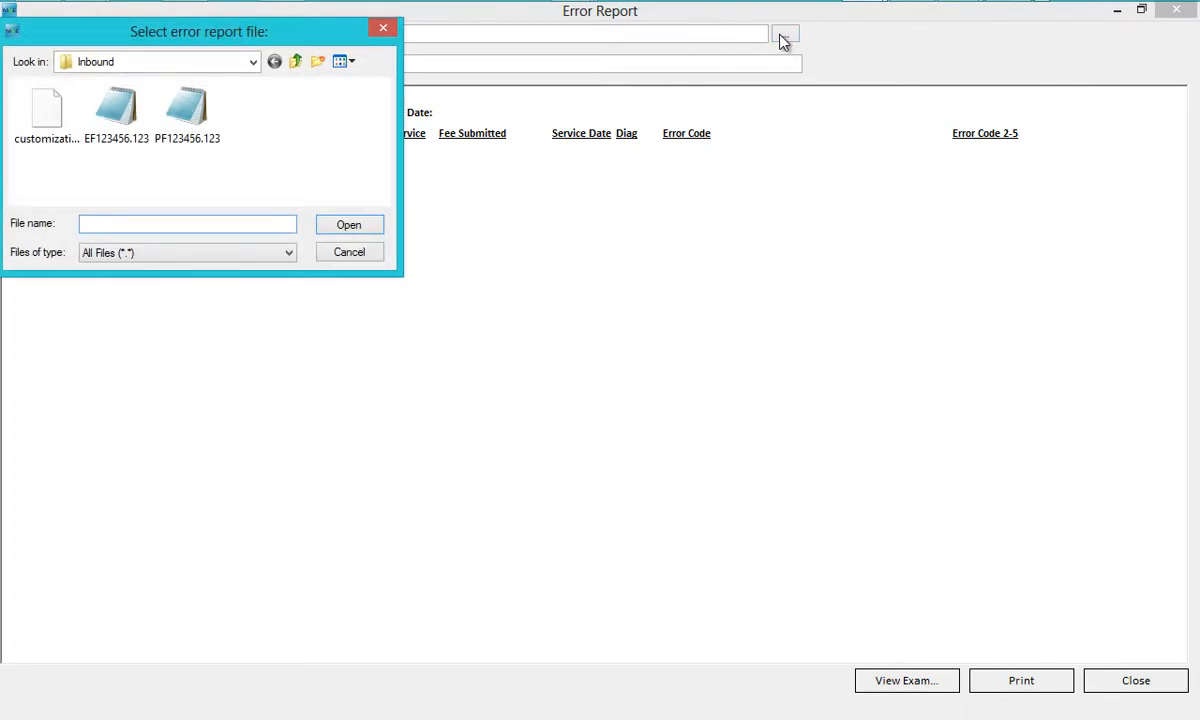
click(125, 122)
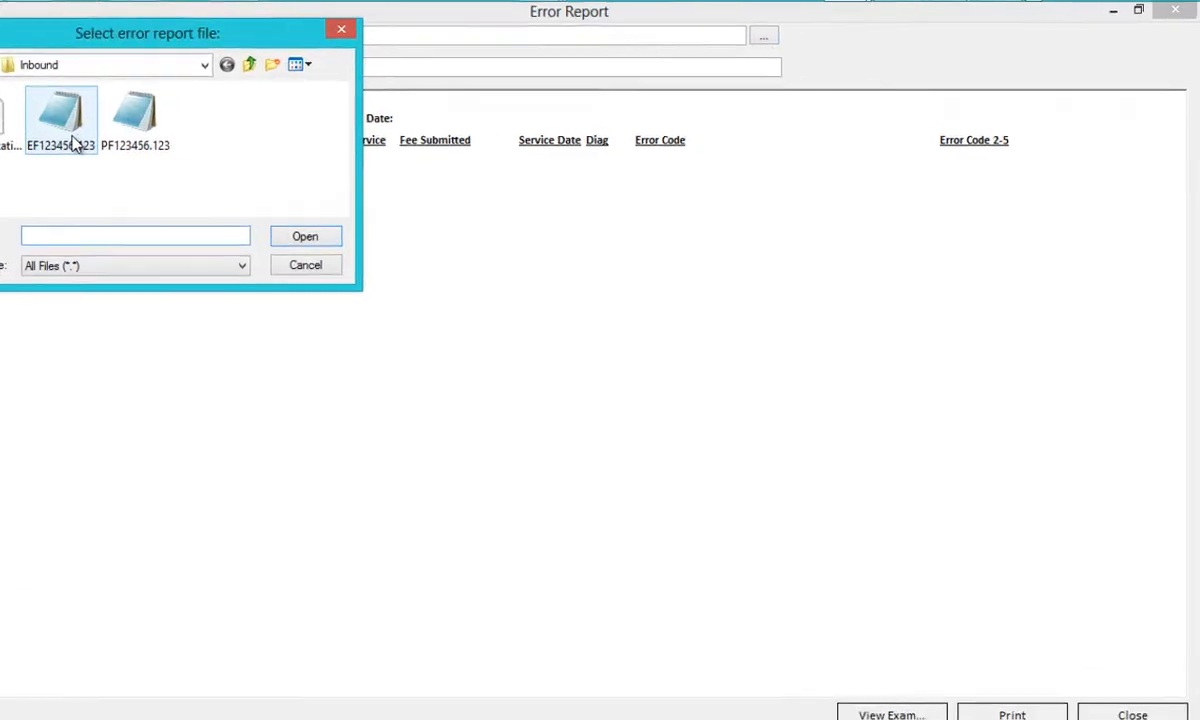
double_click(125, 122)
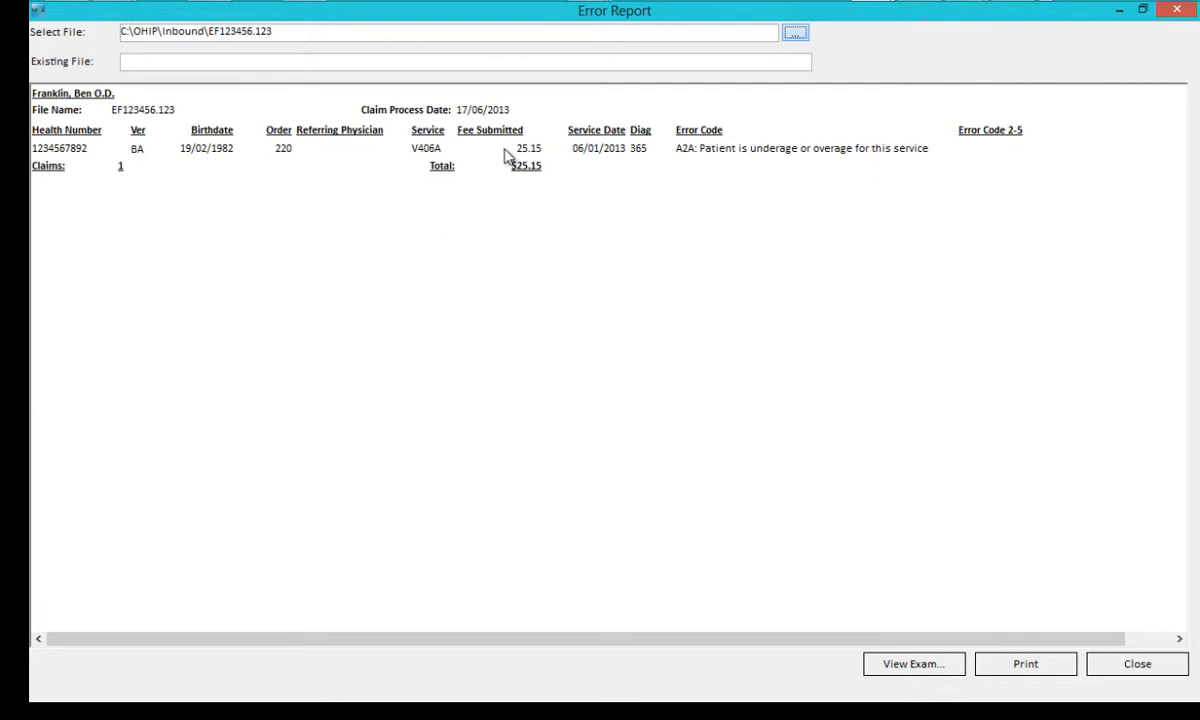
- Open the exam behind the rejected V406A claim and replace its assessment procedure with Full Exam (20-64), code V409A
click(507, 150)
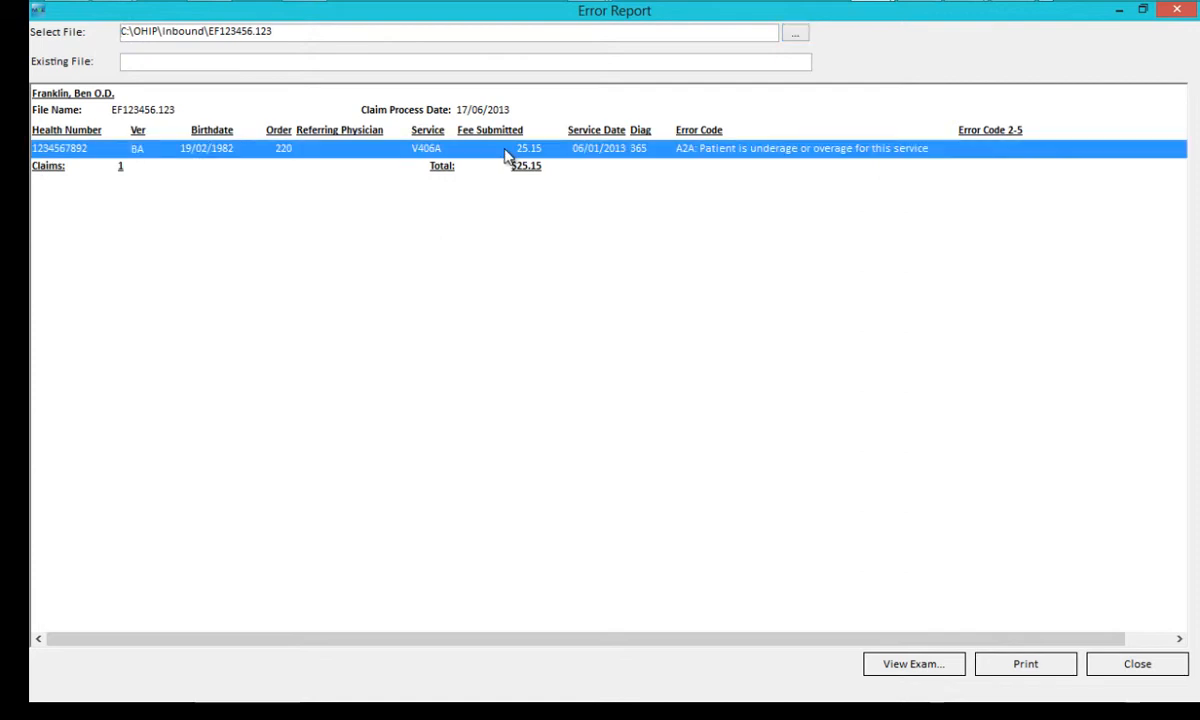
double_click(507, 150)
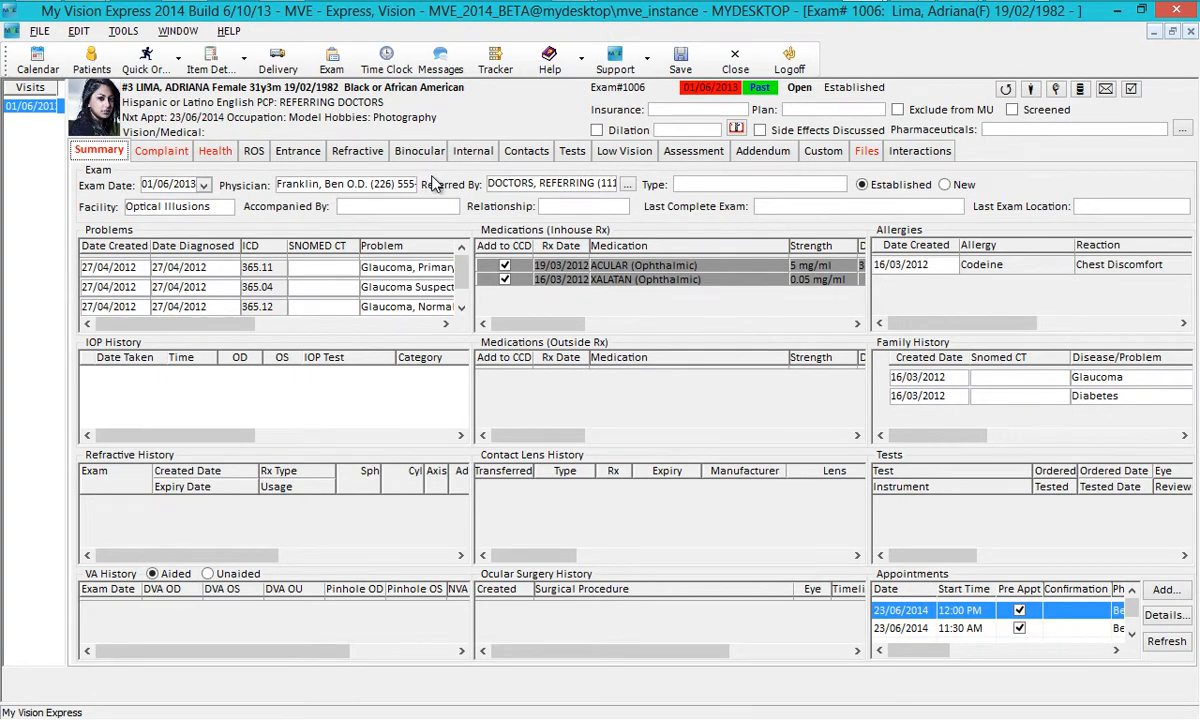
click(676, 160)
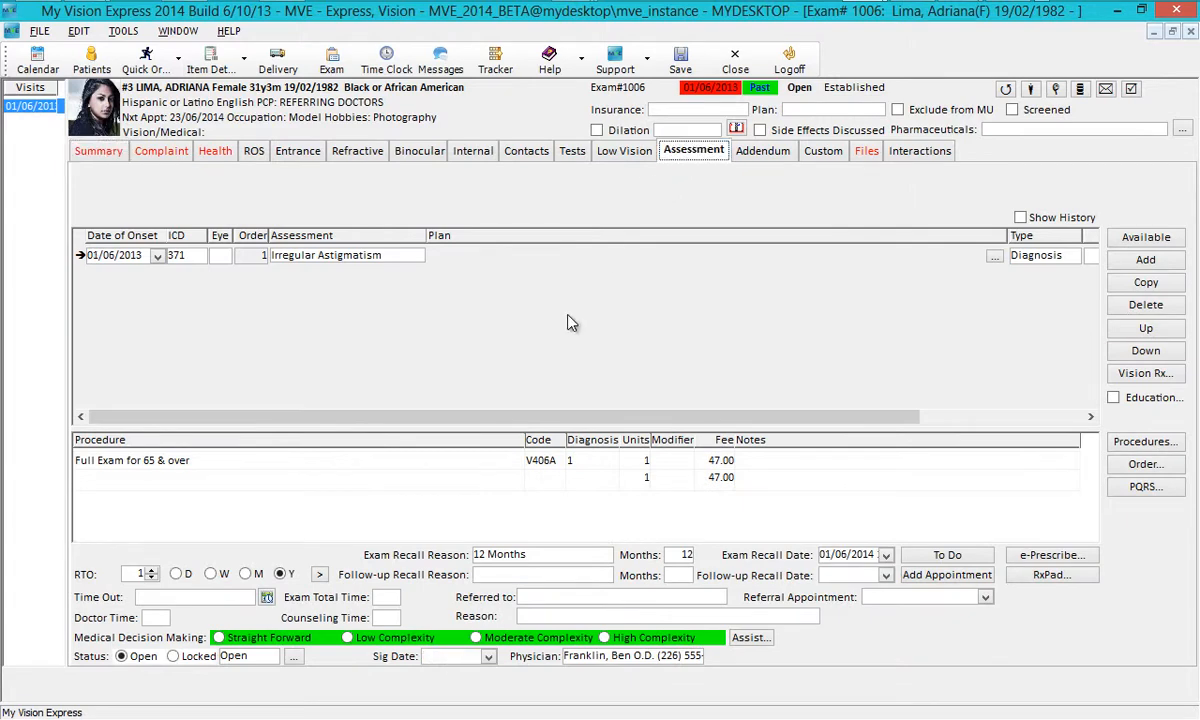
click(498, 462)
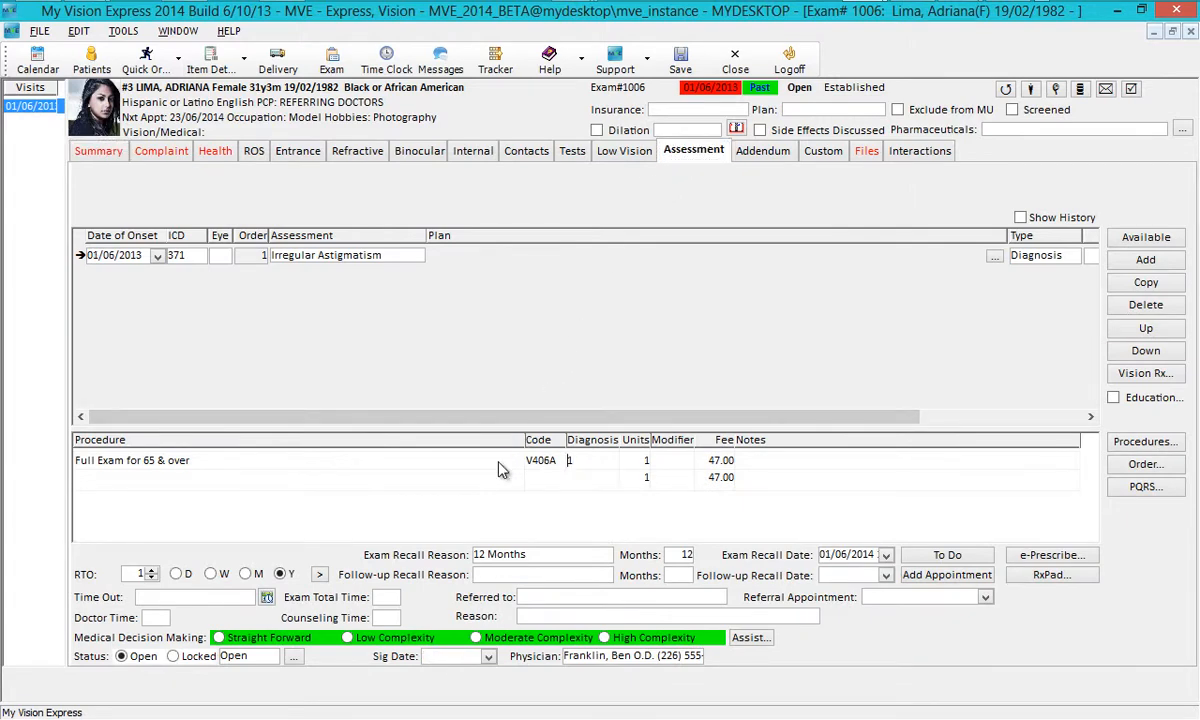
double_click(500, 467)
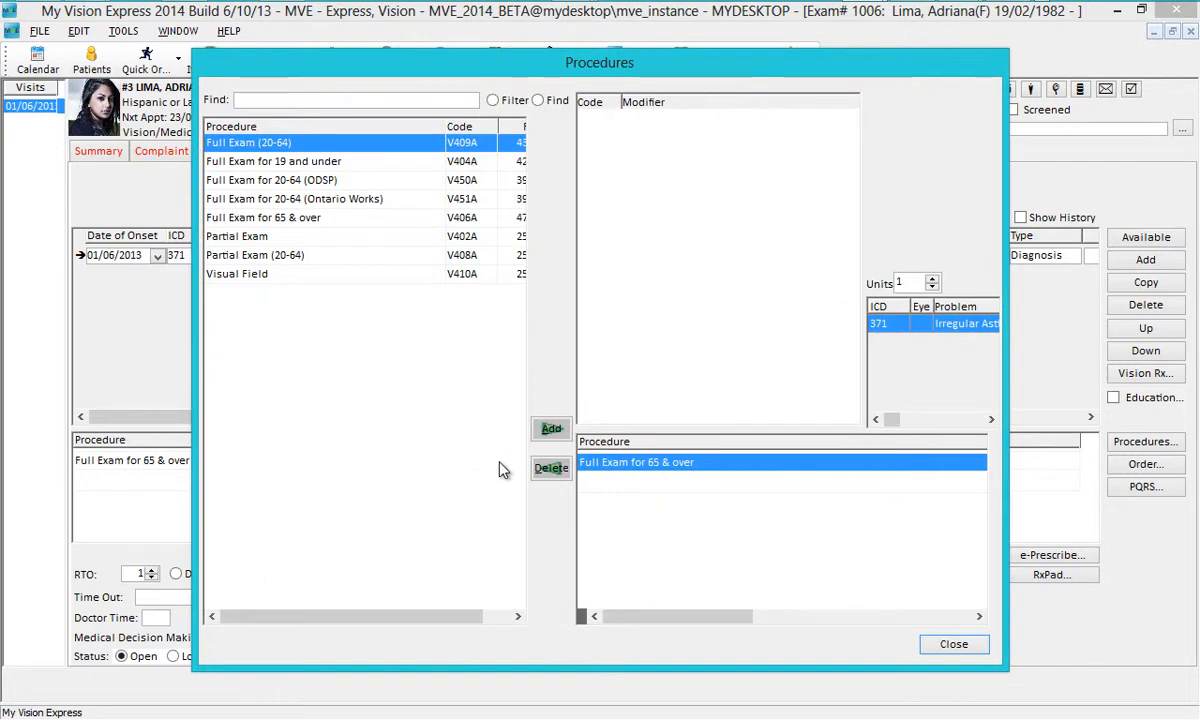
click(551, 470)
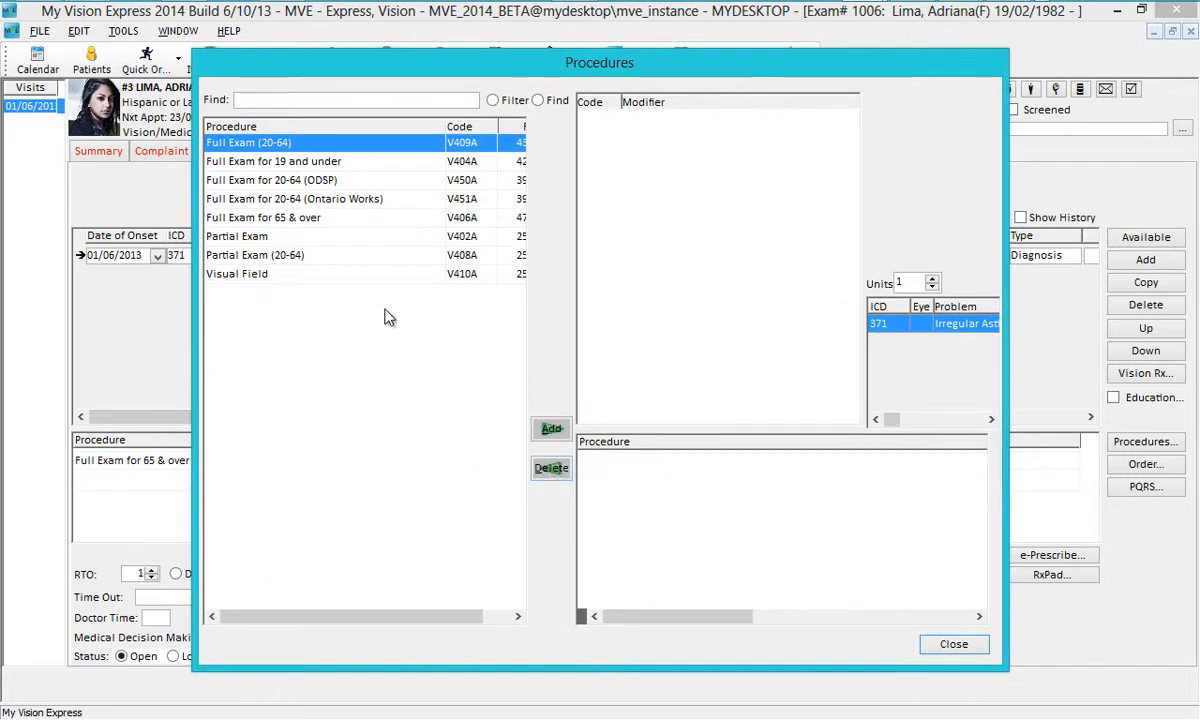
double_click(331, 145)
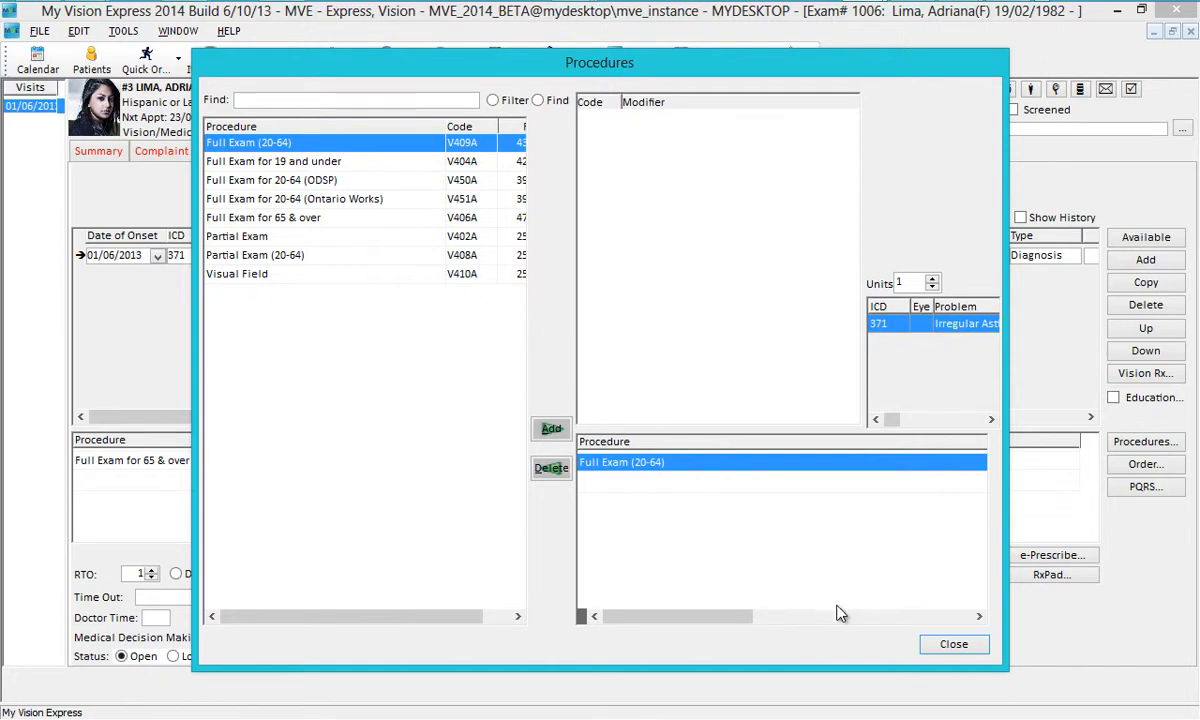
click(952, 645)
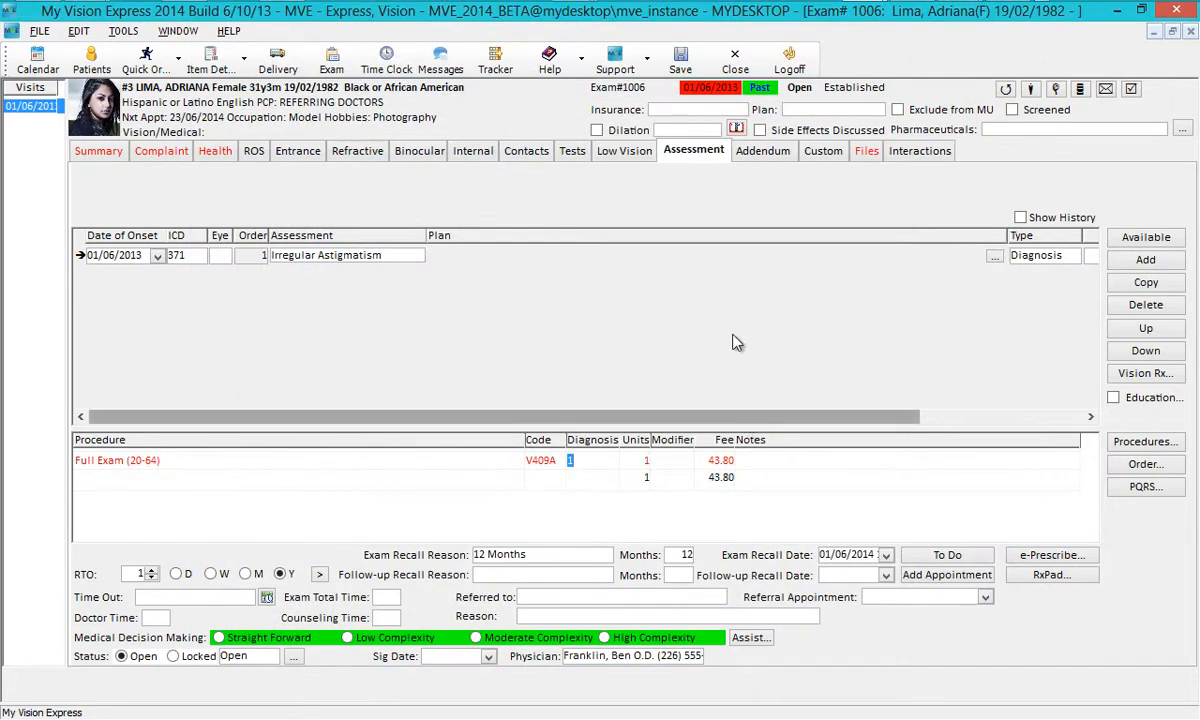
- Save the exam, update its order by removing Full Exam for 65 & over, and set the order's claim submission status to ready
click(680, 62)
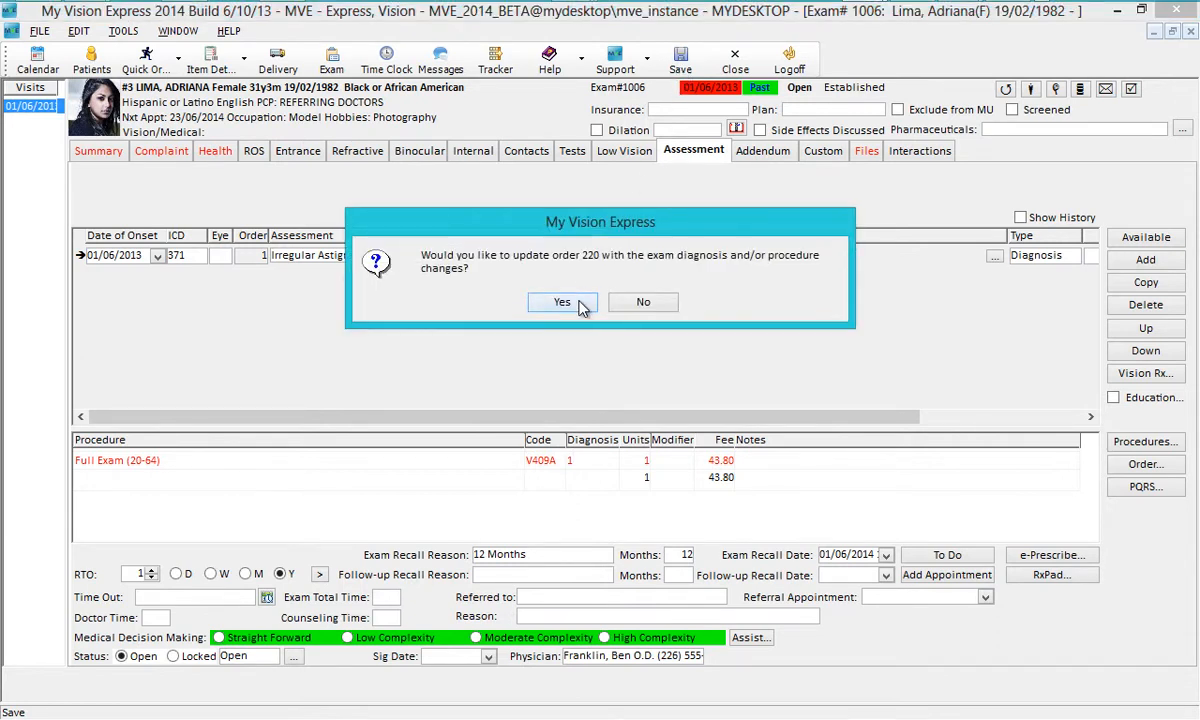
click(562, 303)
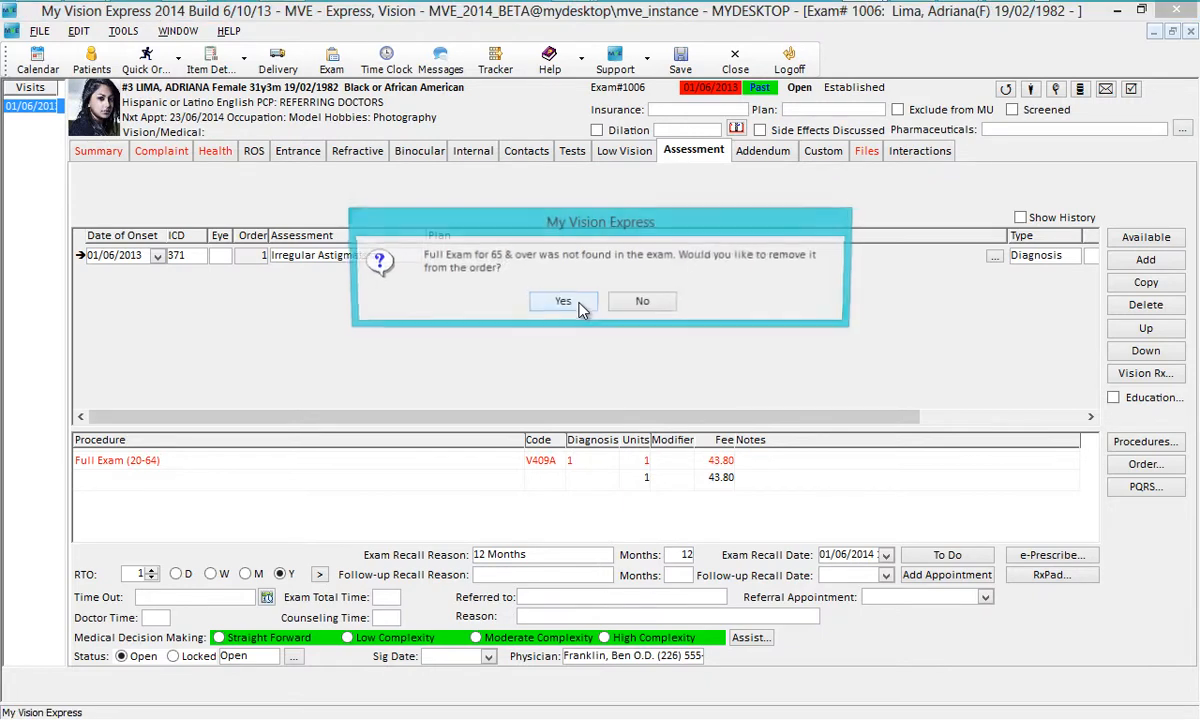
click(583, 310)
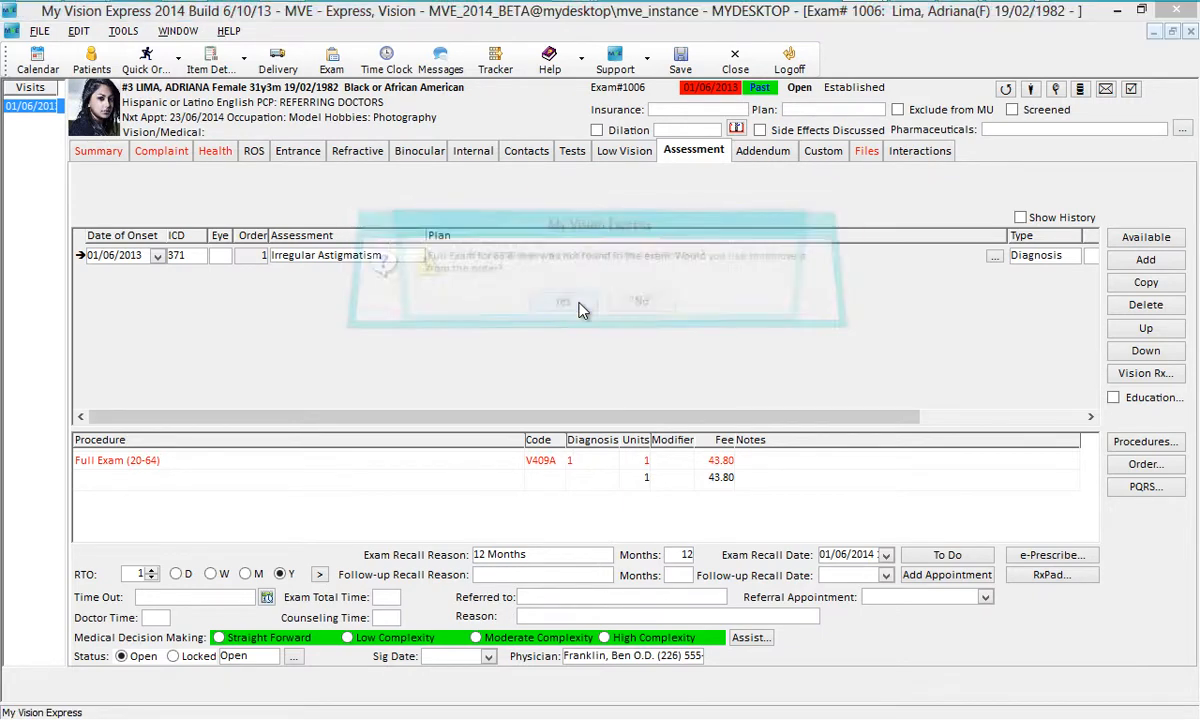
click(583, 310)
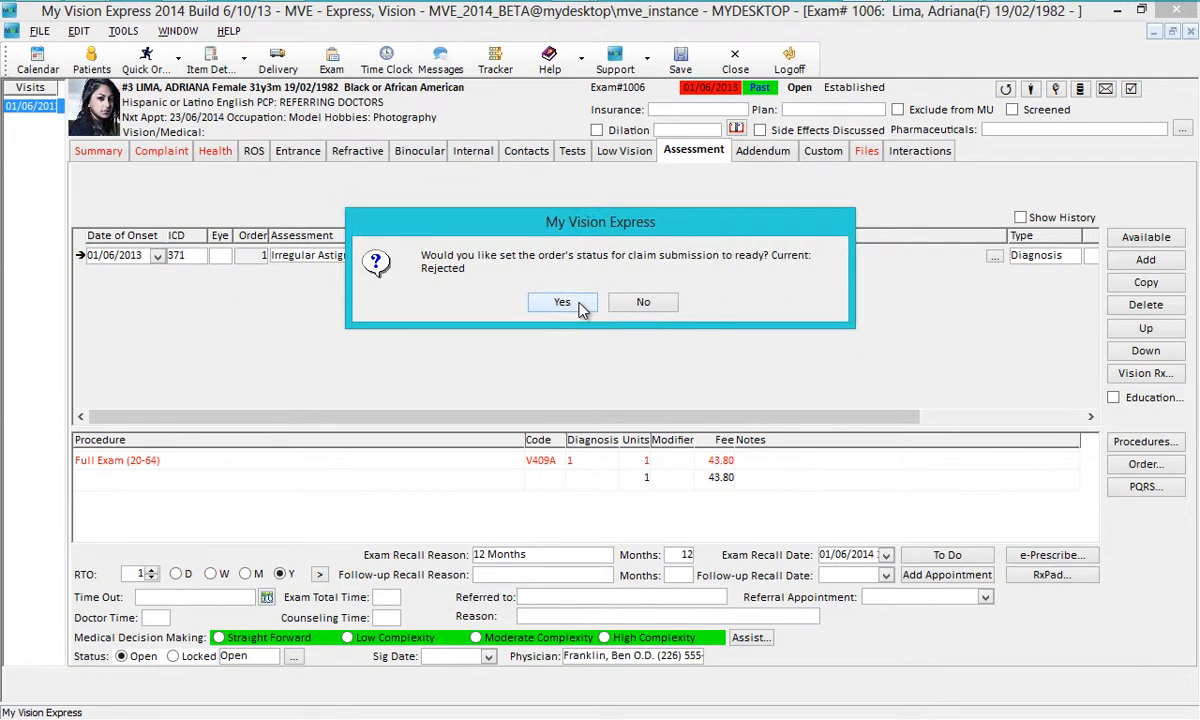
click(562, 302)
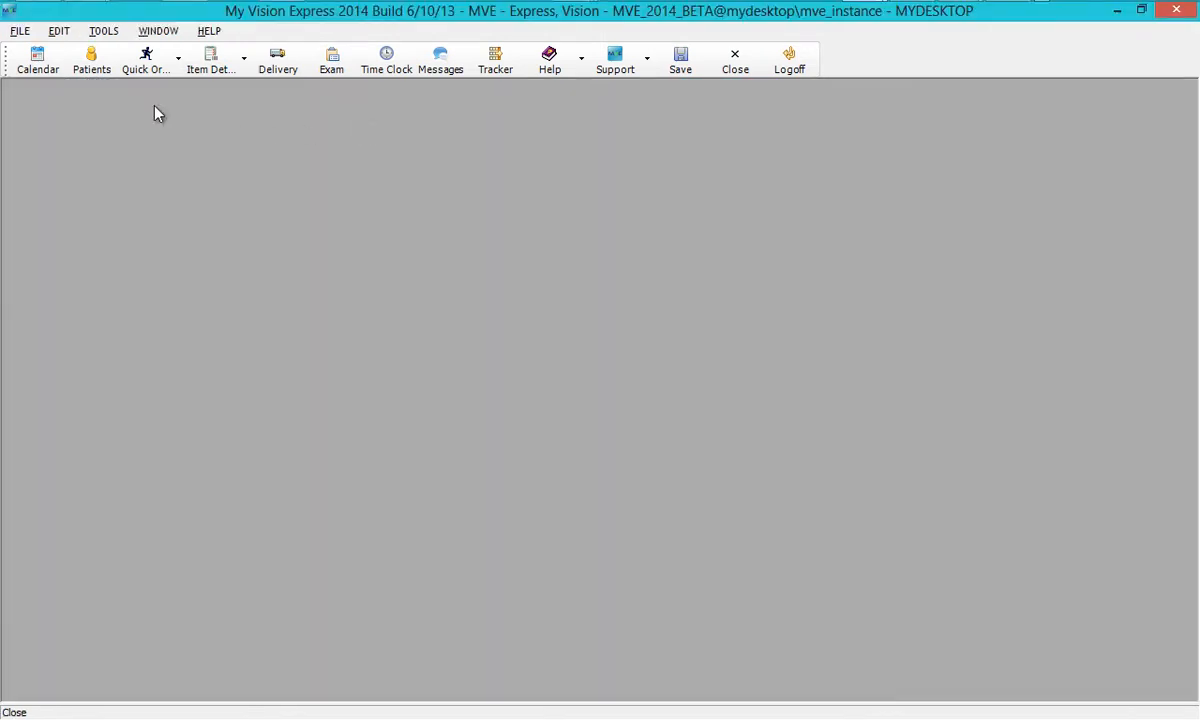
- Open OHIP claim submission, choose the O.D. physician and create that physician's claims
click(19, 31)
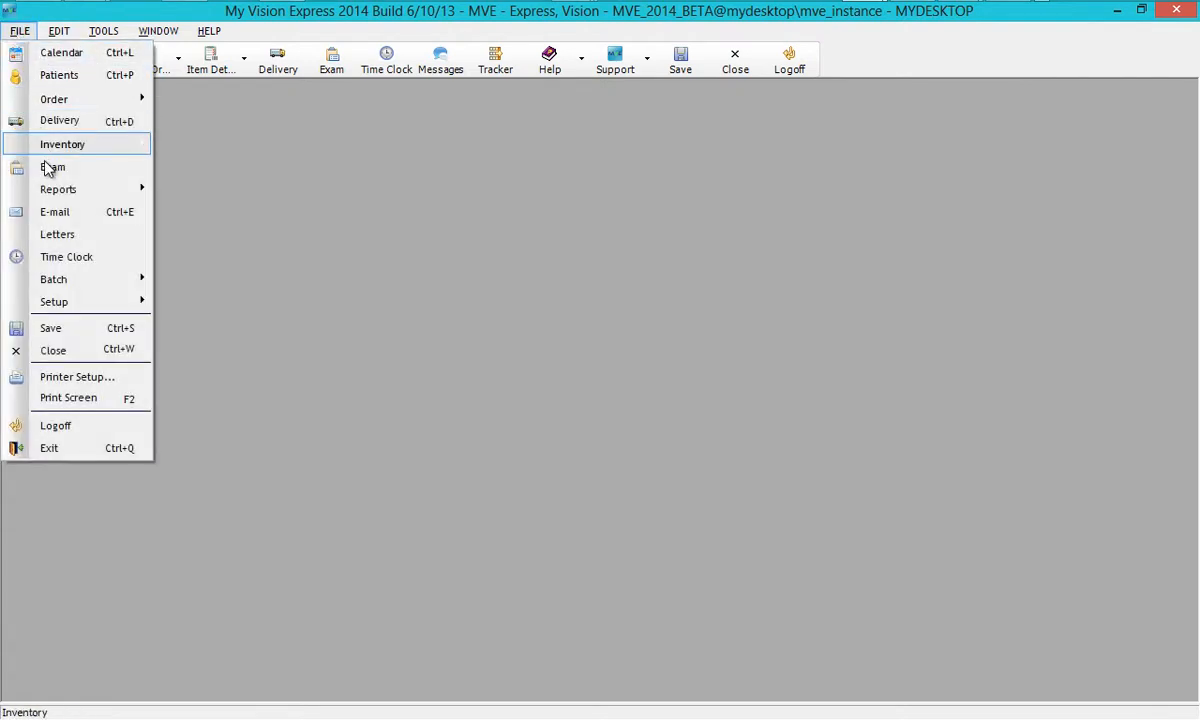
mouse_move(58, 284)
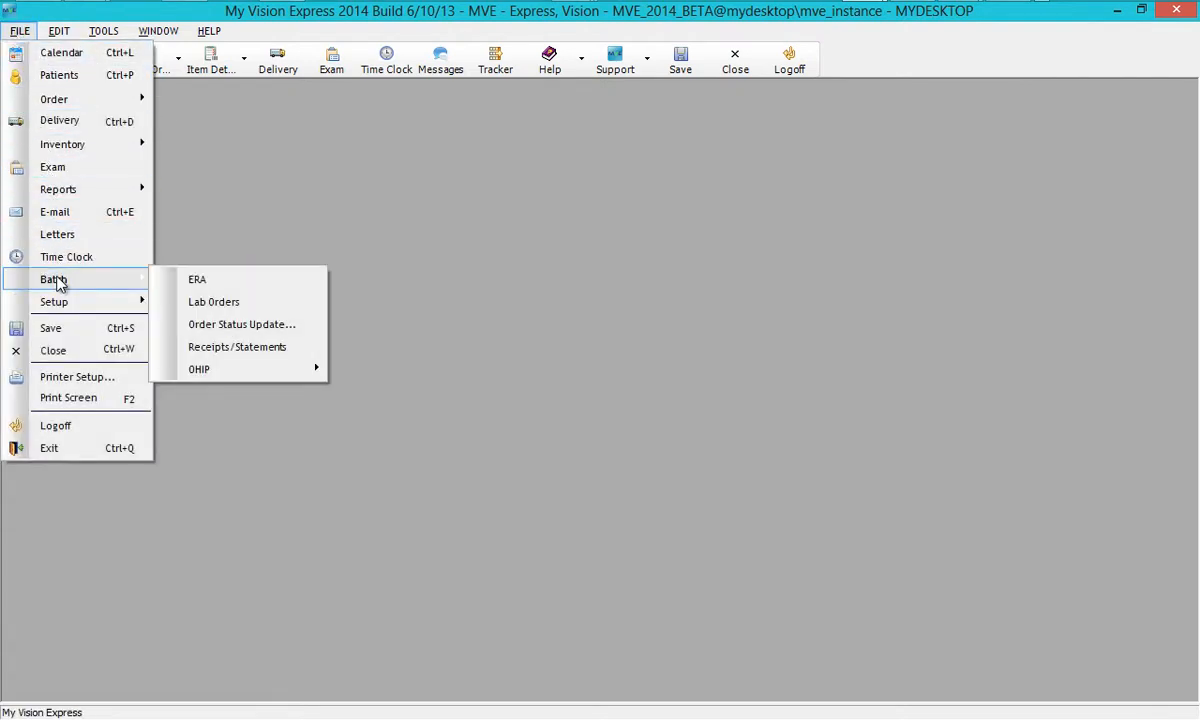
mouse_move(211, 374)
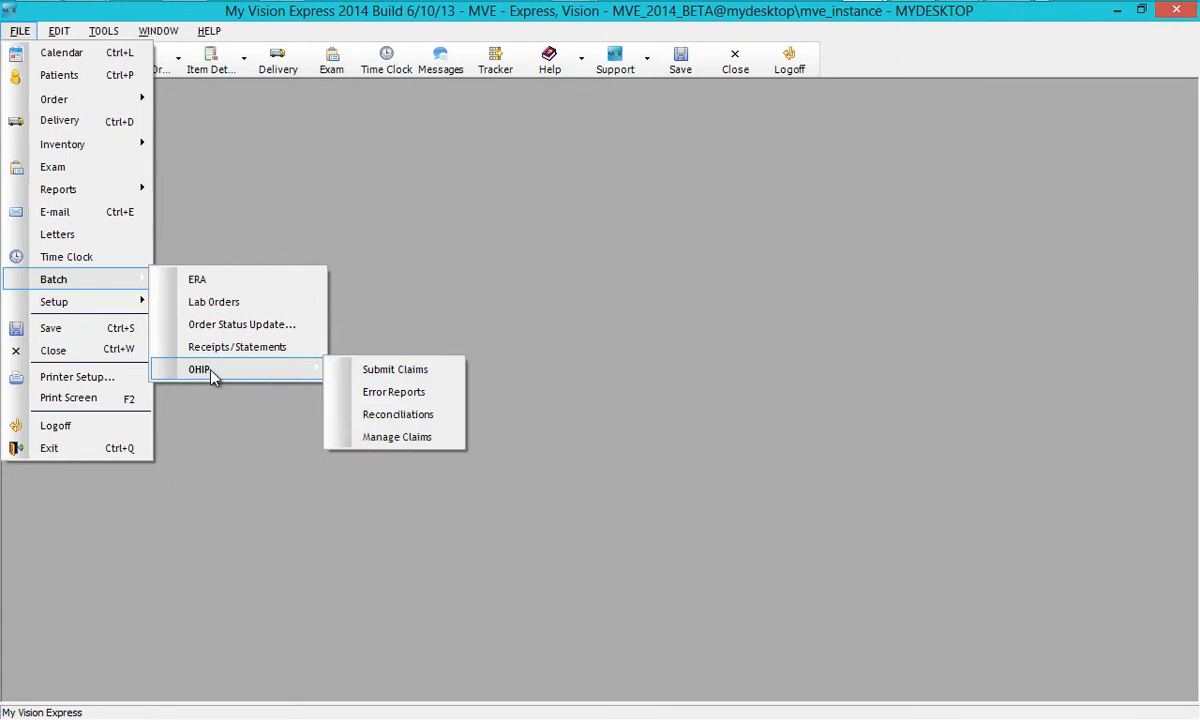
click(368, 371)
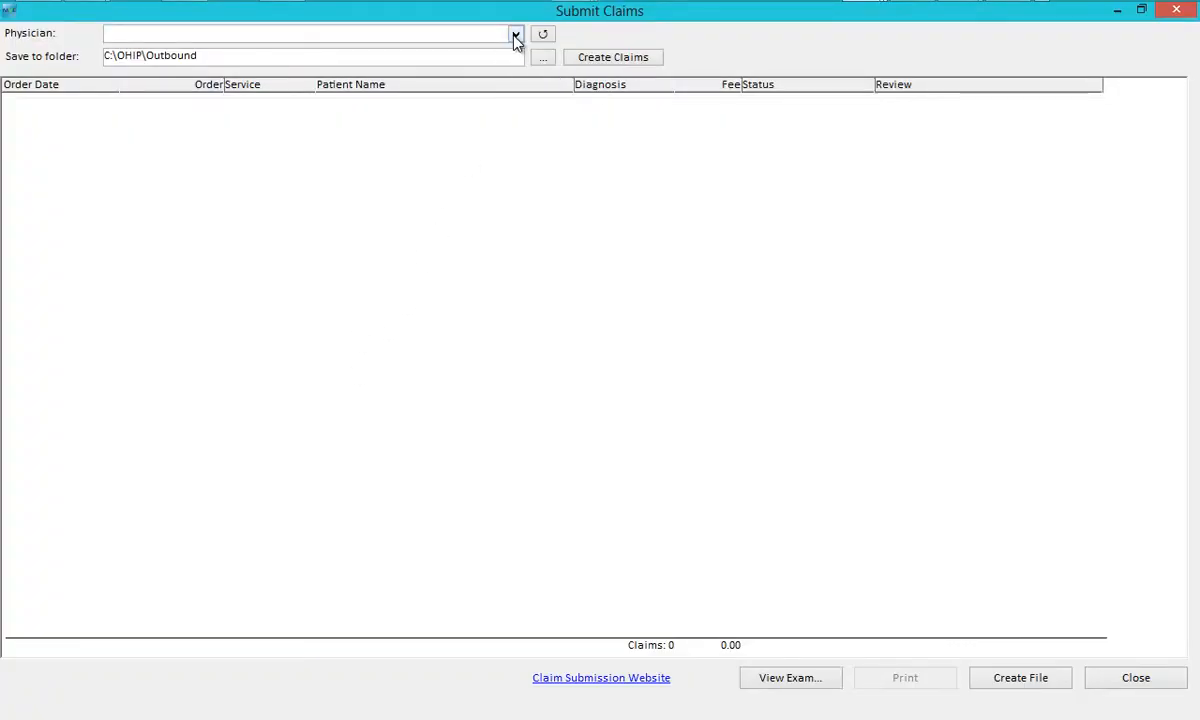
click(515, 37)
click(508, 51)
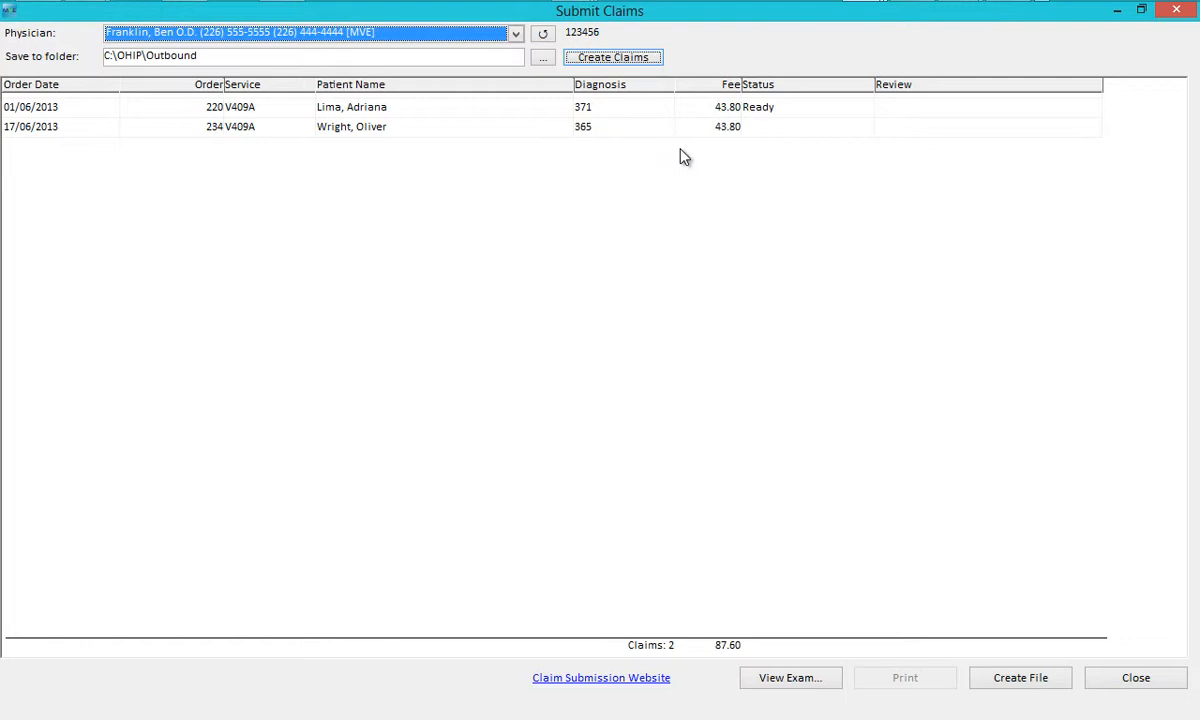
- Set the status of the 17/06/2013 claim to On Hold and confirm the change
click(820, 130)
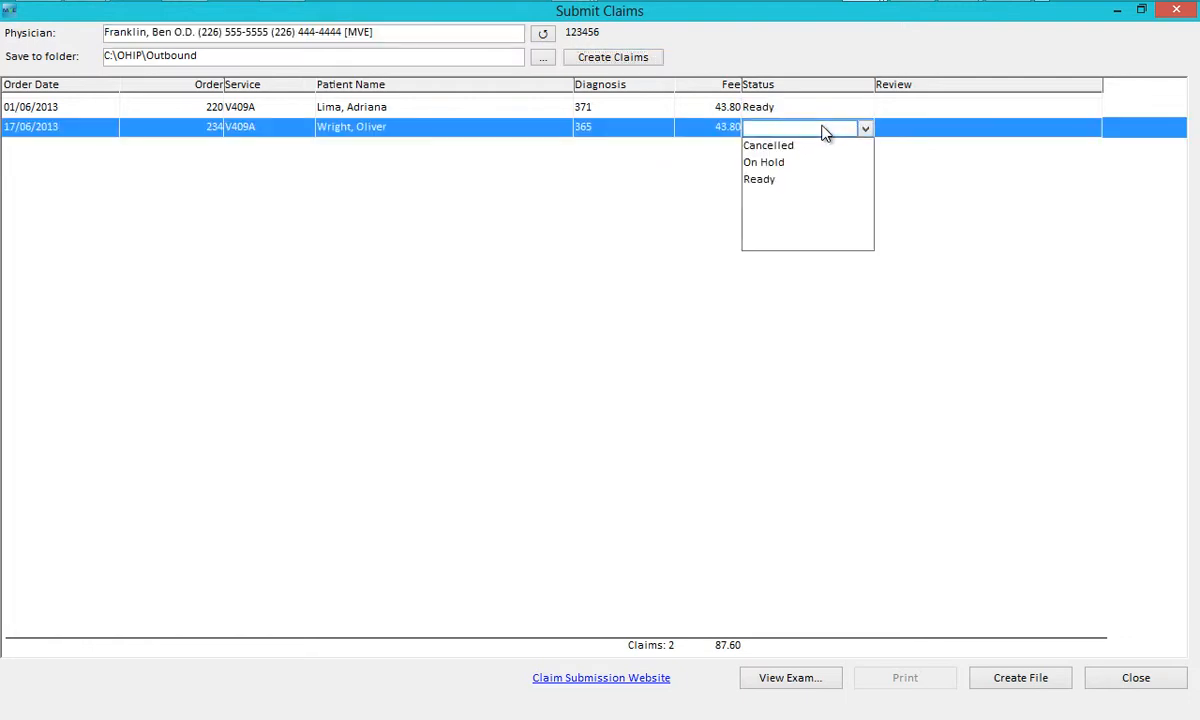
click(805, 165)
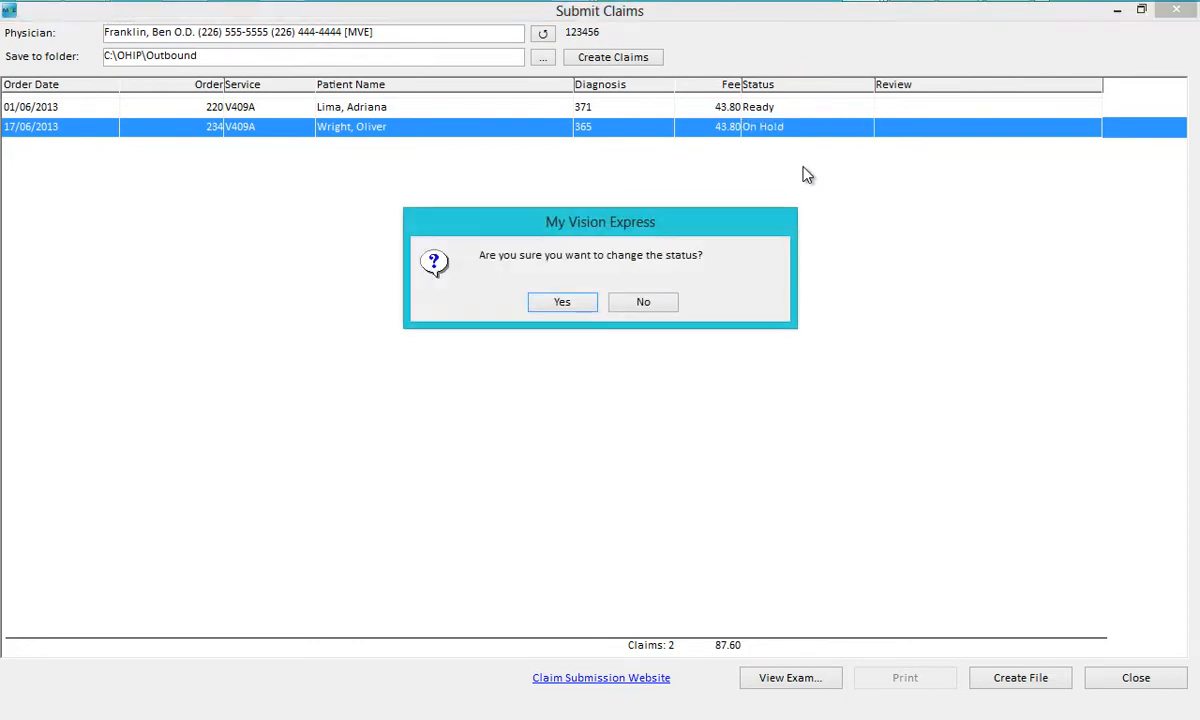
click(566, 306)
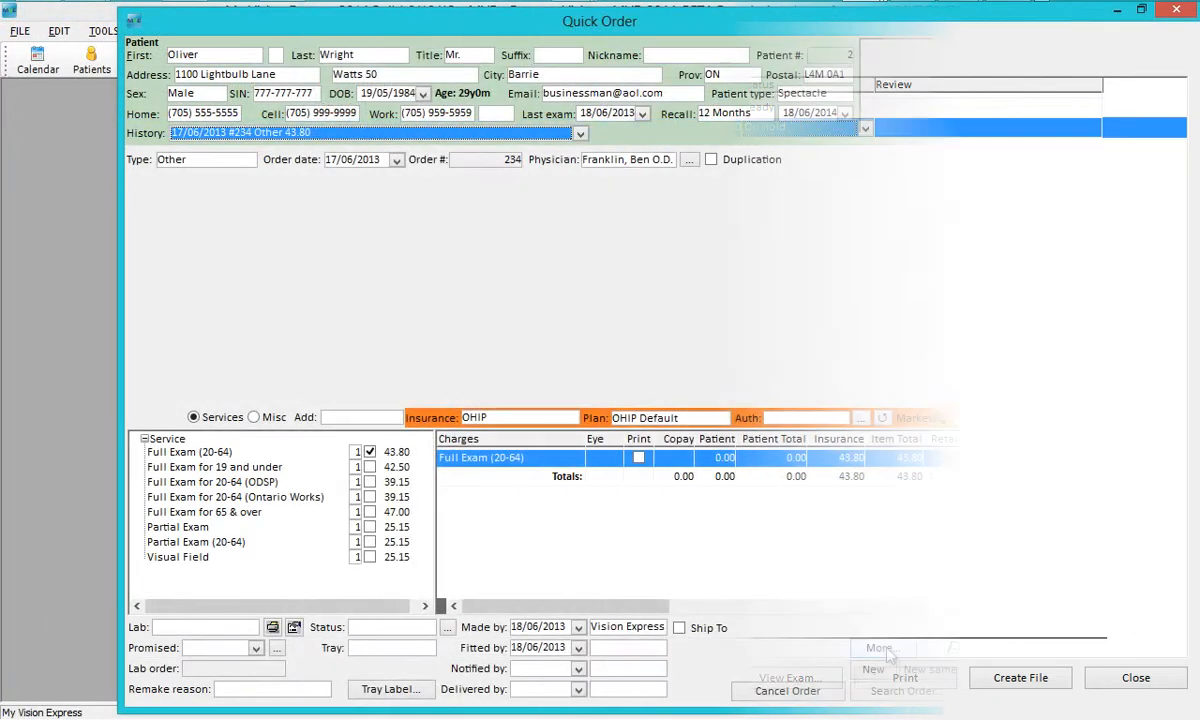
- Examine the available OHIP status options in the on-hold order's additional details
click(882, 649)
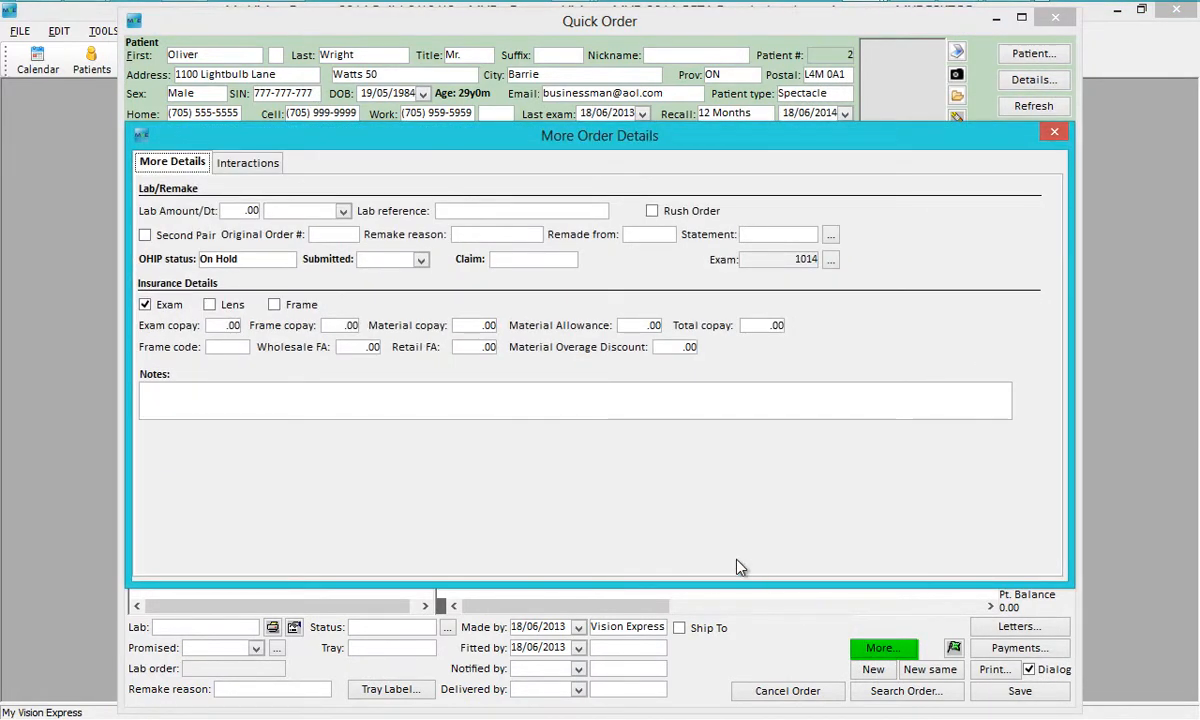
click(287, 261)
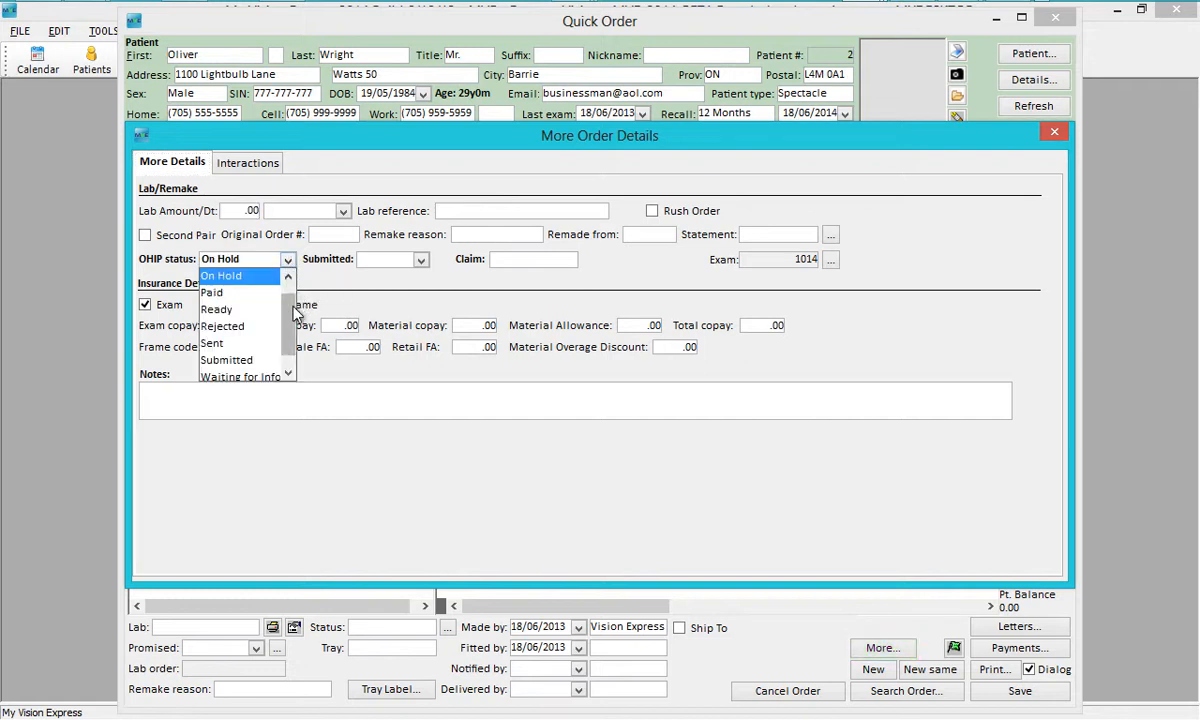
drag(291, 306, 276, 284)
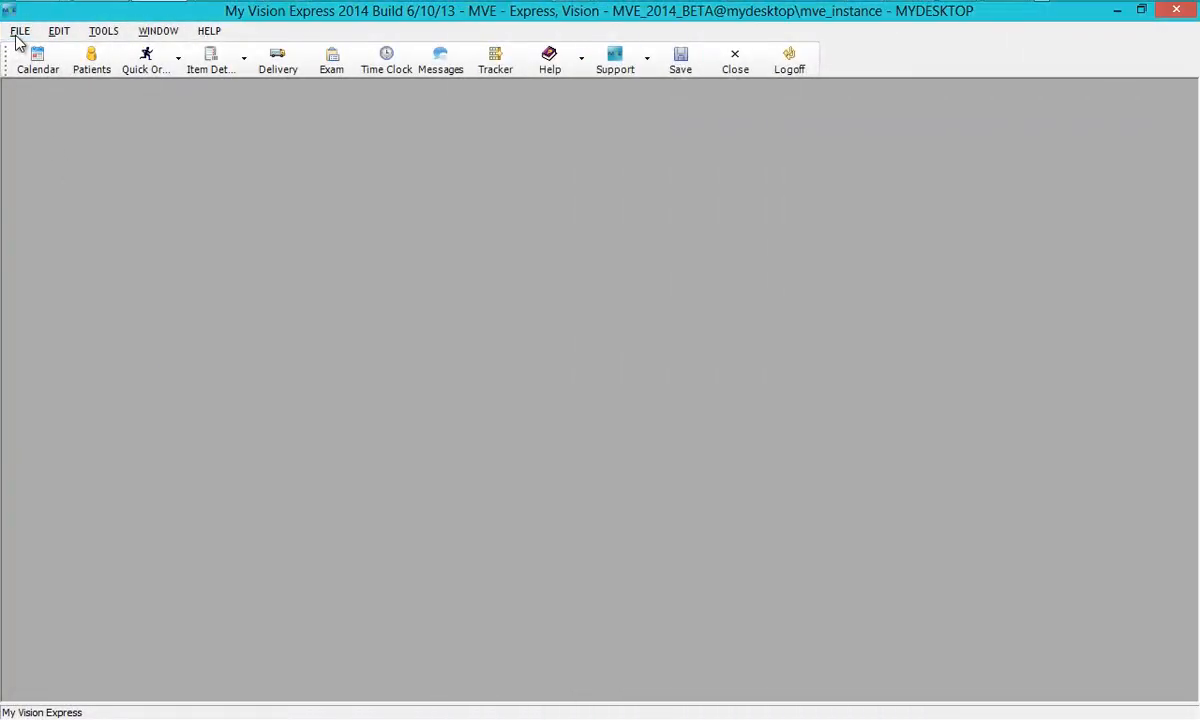
- Load remittance advice file PF123456.123 from the Inbound folder into OHIP reconciliations and open the first listed claim's details
click(15, 38)
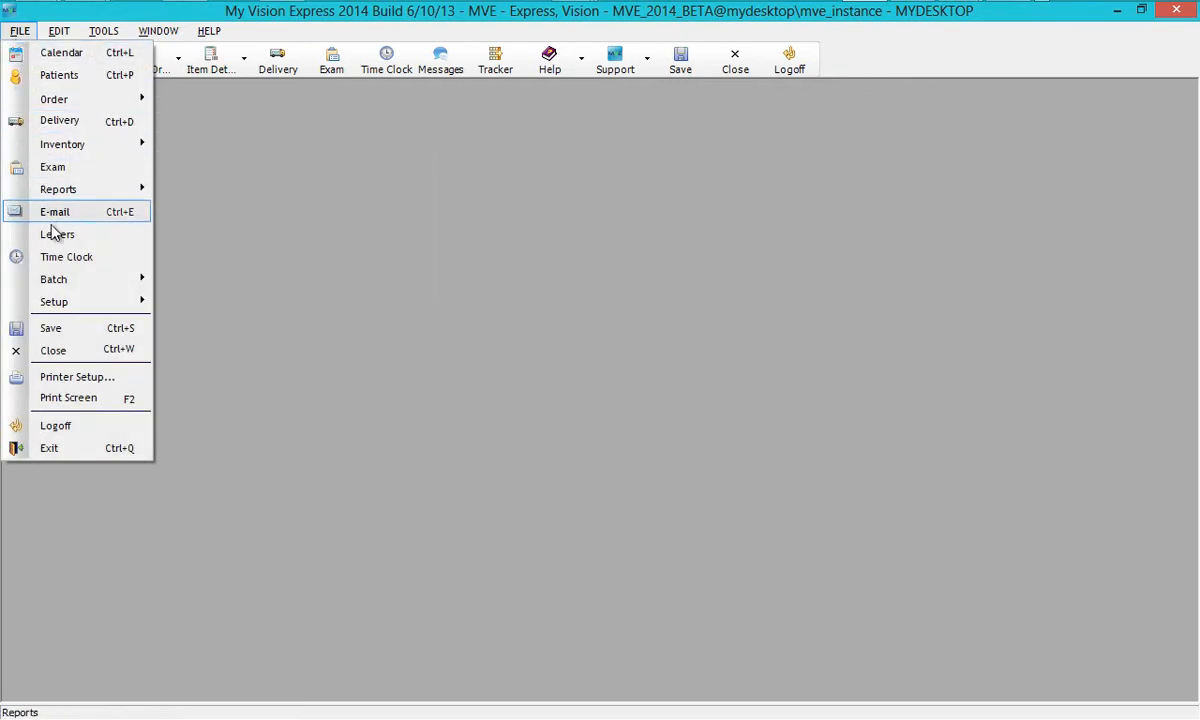
mouse_move(60, 285)
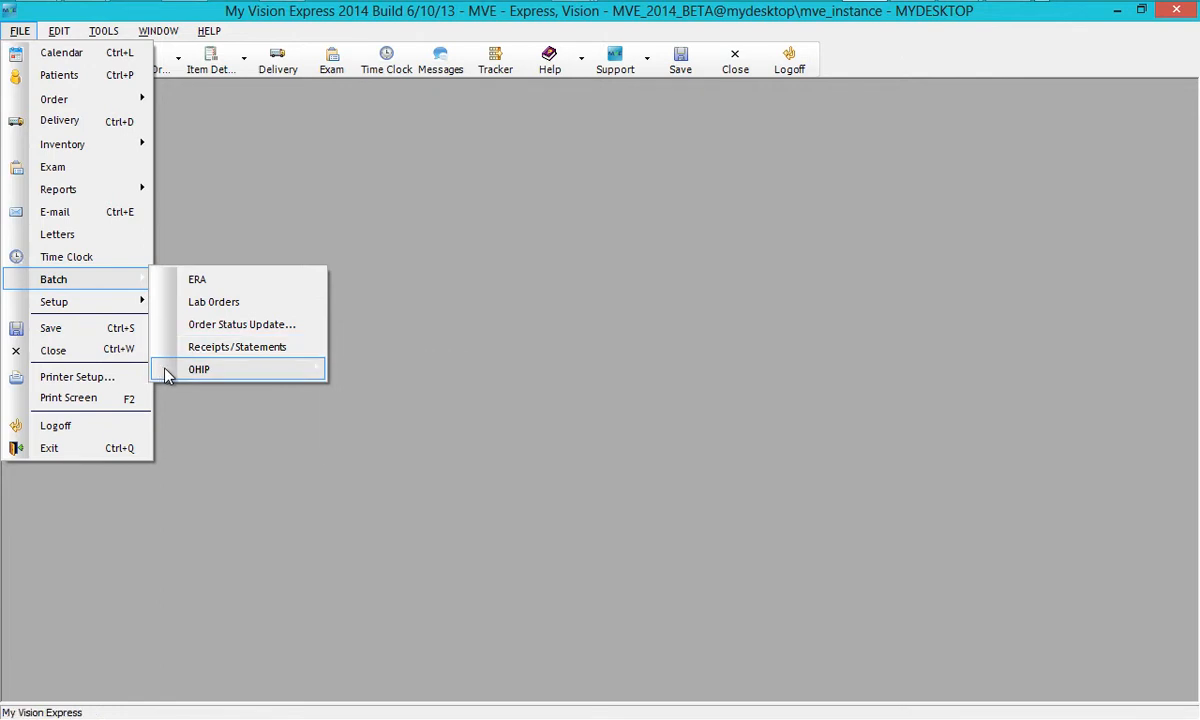
mouse_move(170, 372)
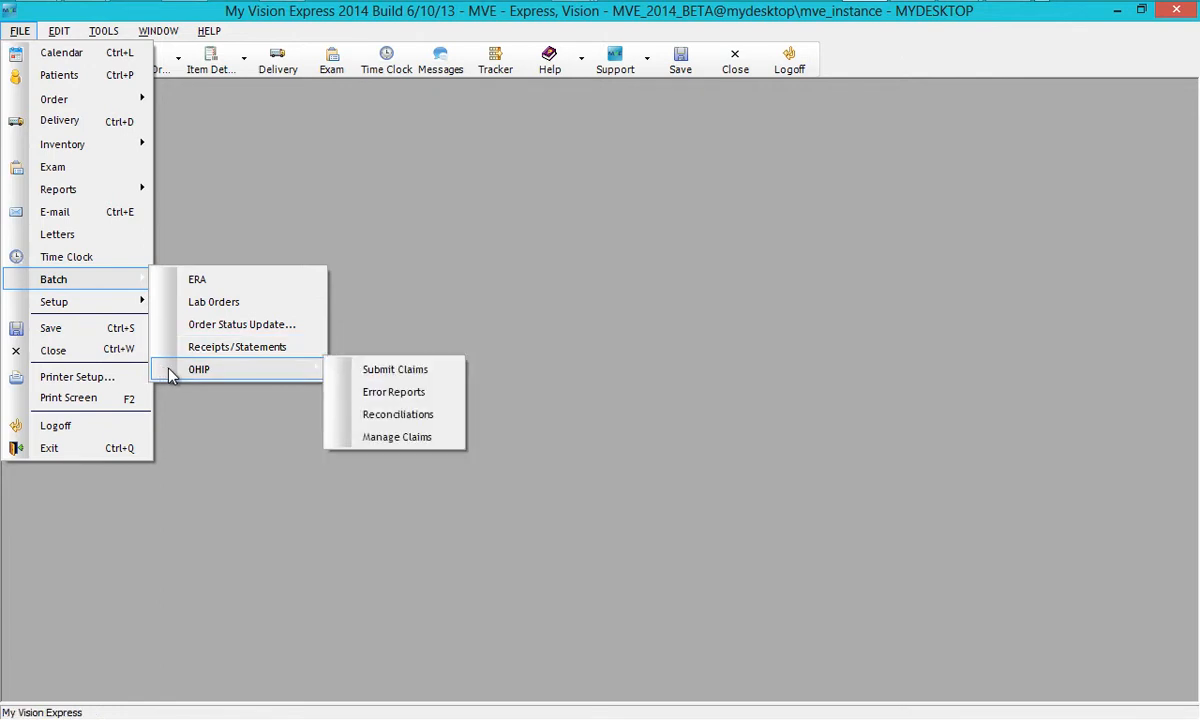
click(356, 416)
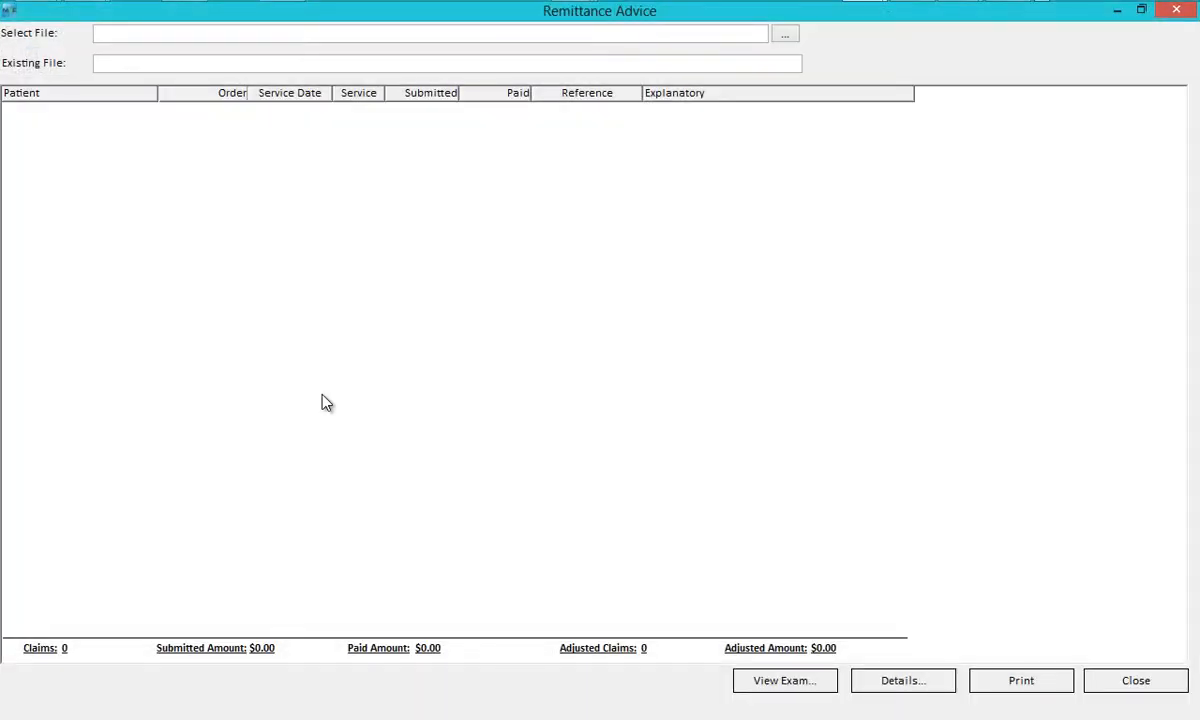
click(788, 40)
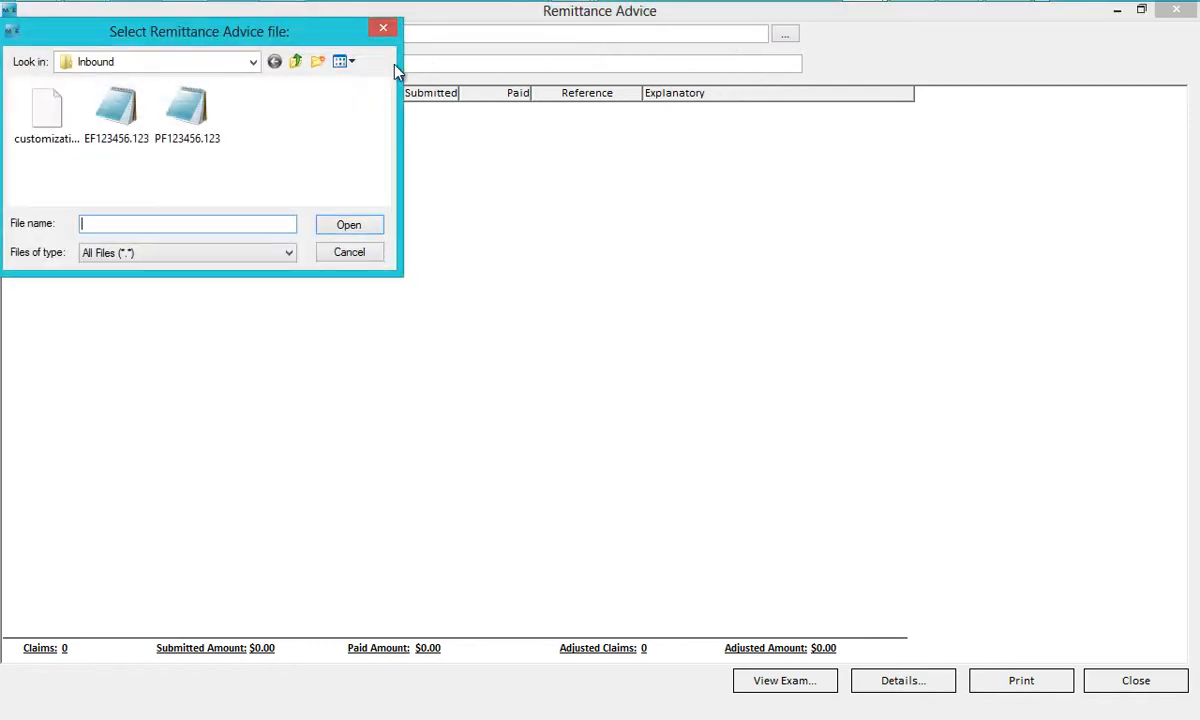
double_click(188, 118)
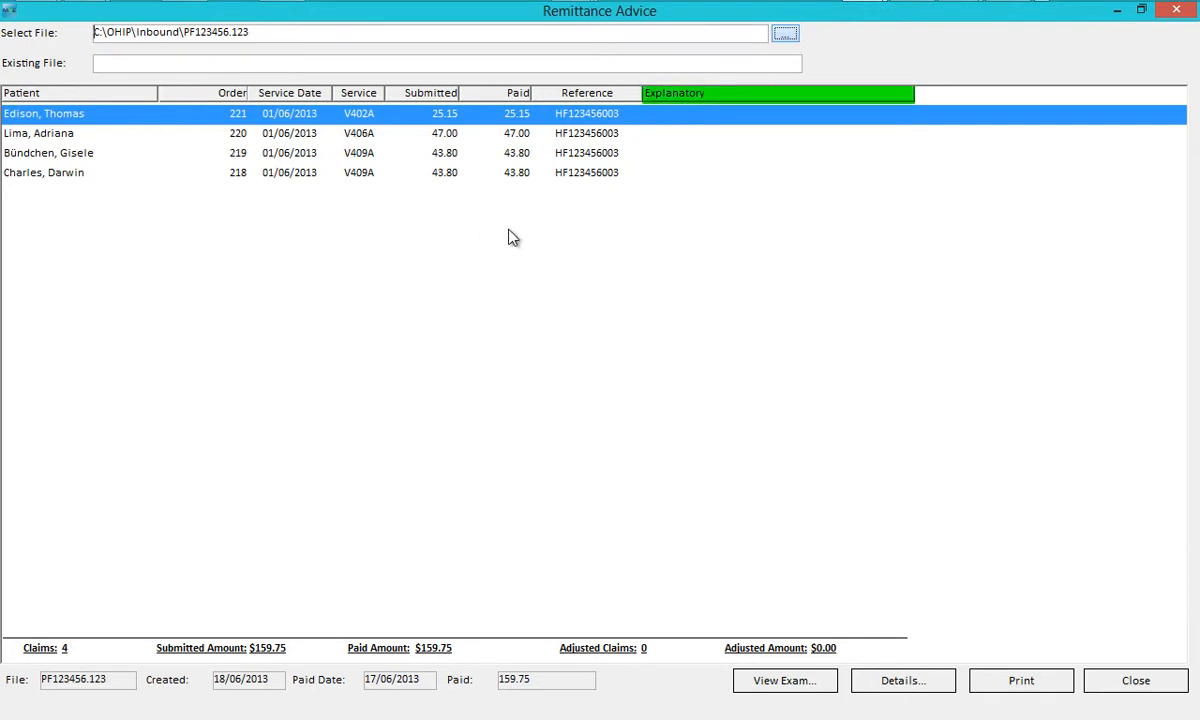
click(915, 686)
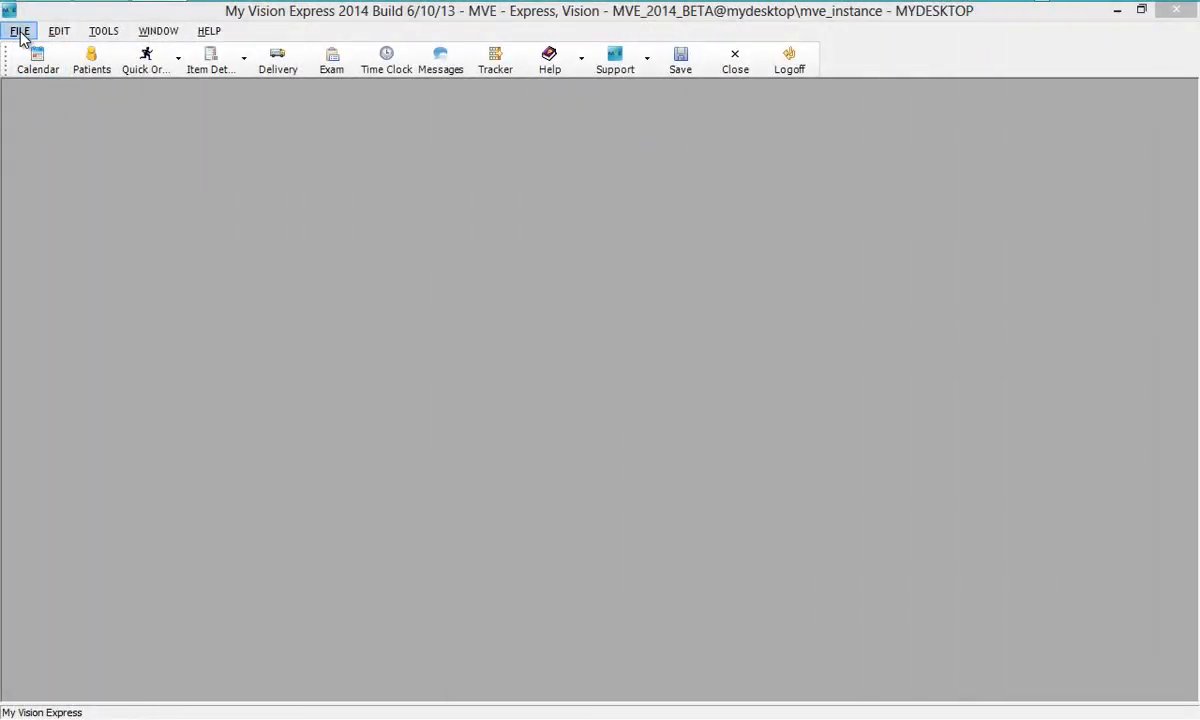
- In OHIP claim management, search the O.D. physician's Submitted claims without excluding those submitted in the last 15 days
click(20, 33)
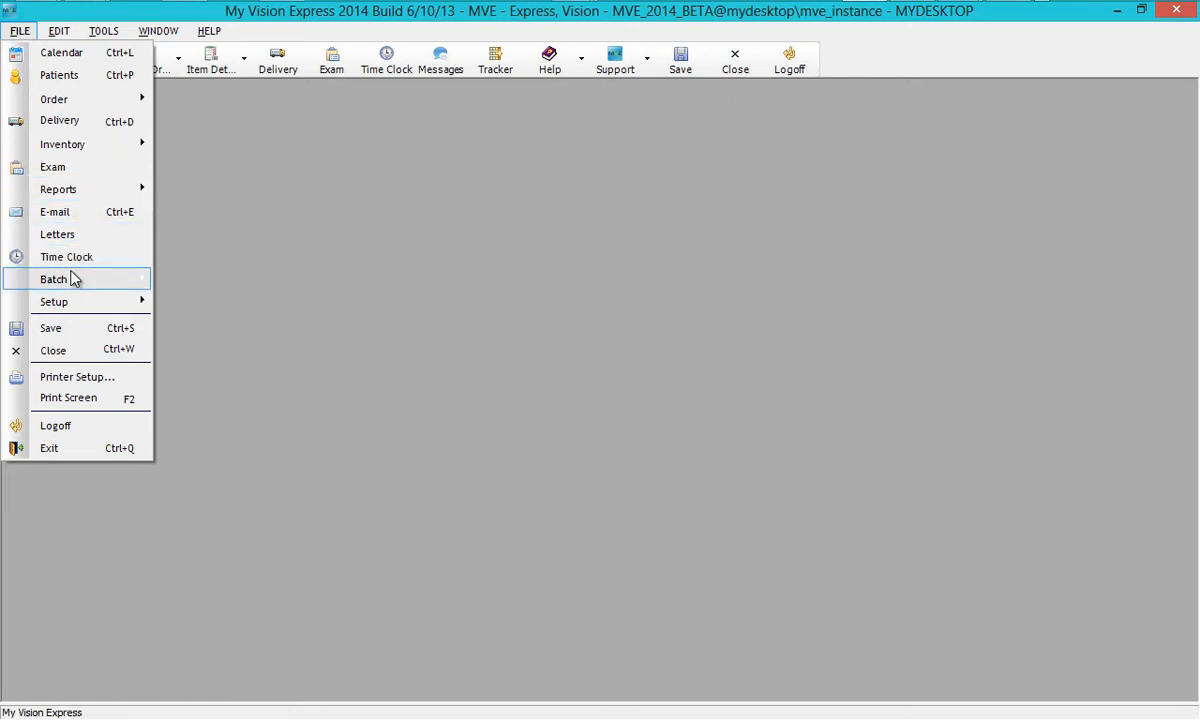
mouse_move(73, 279)
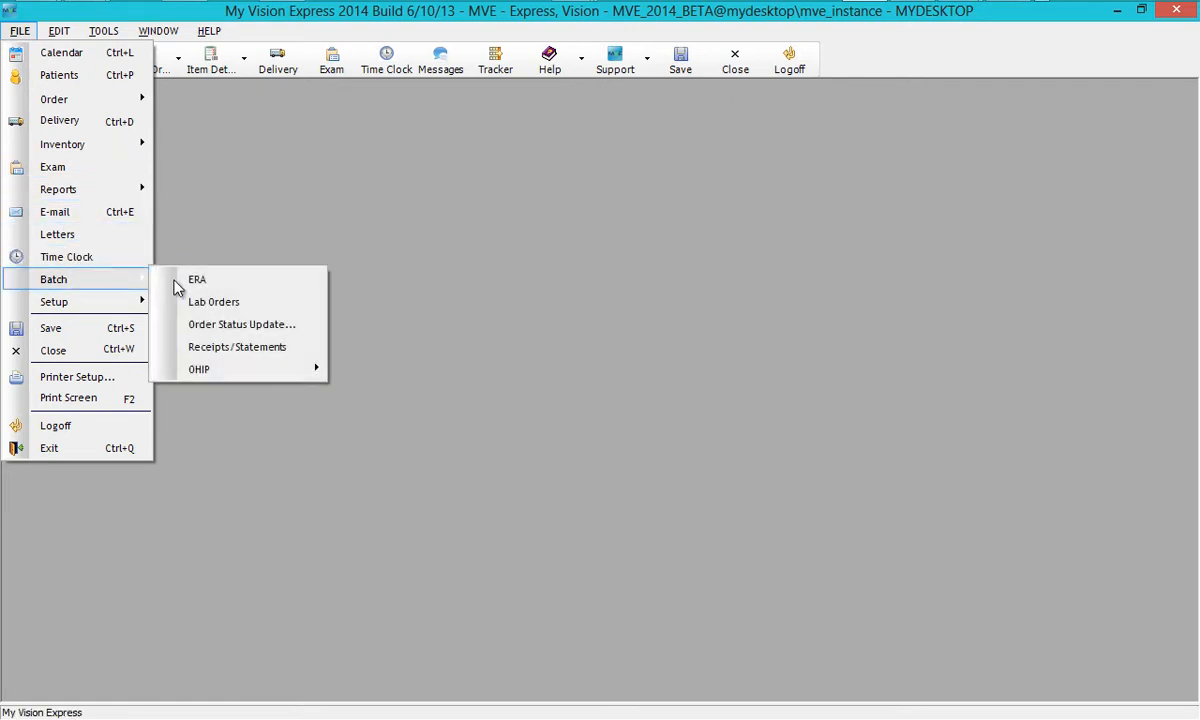
mouse_move(195, 379)
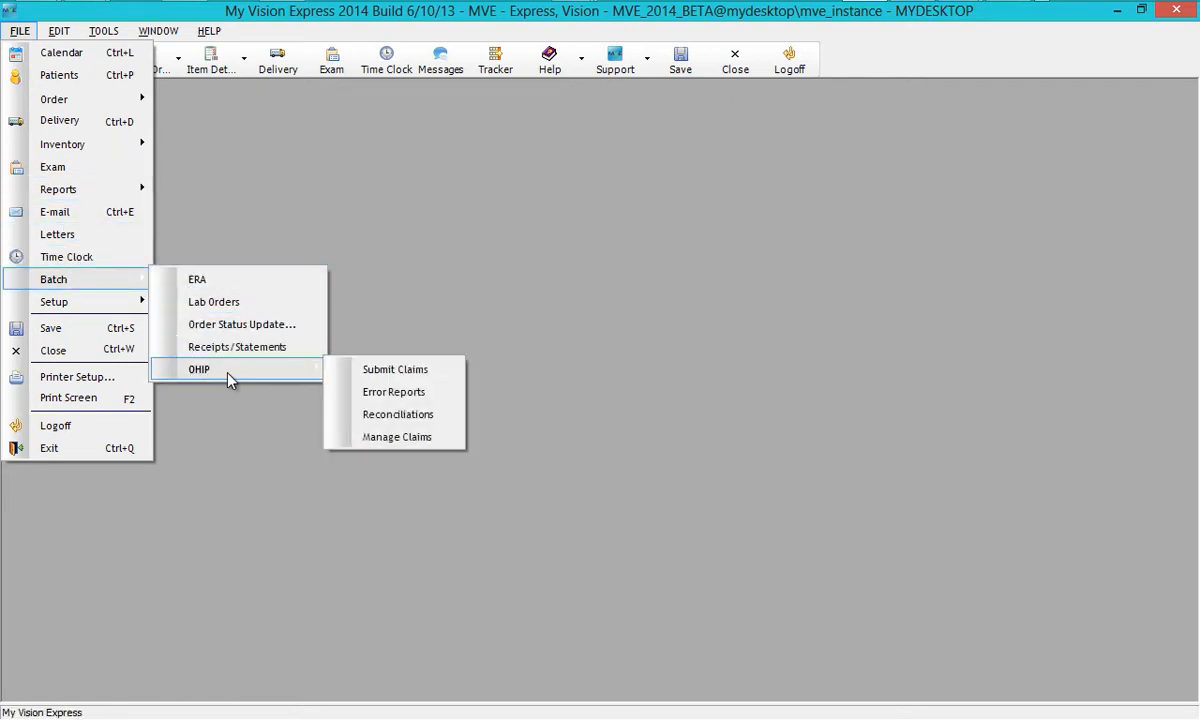
click(386, 437)
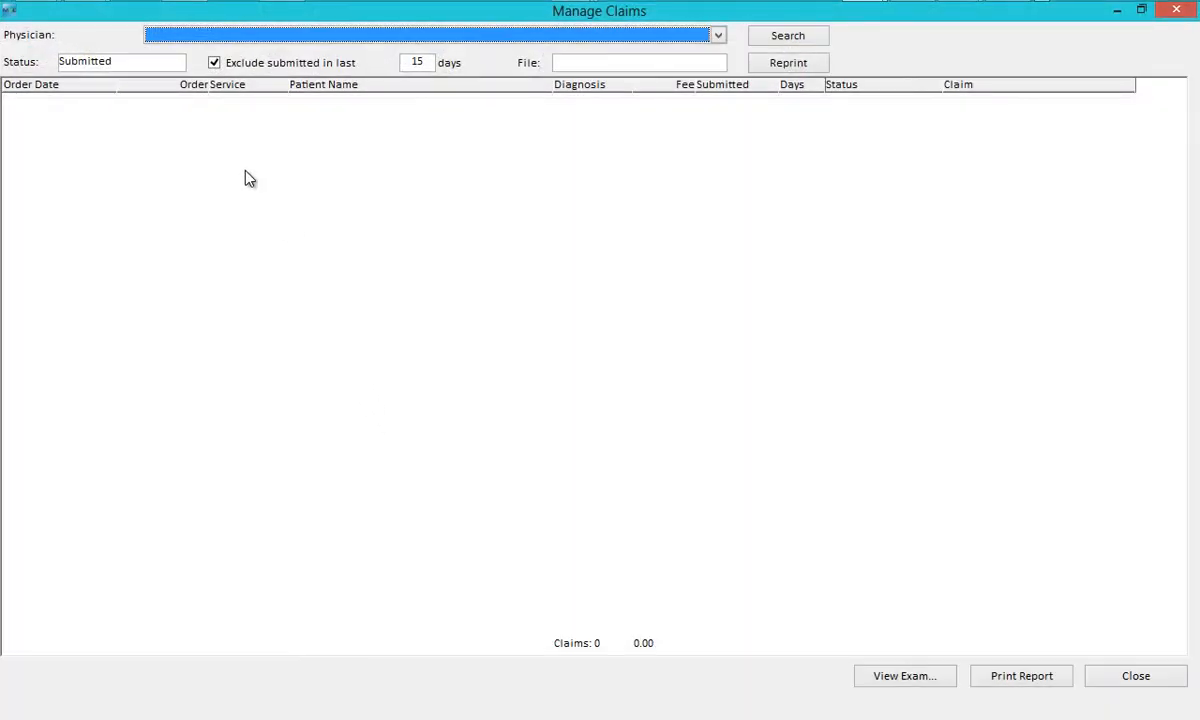
click(508, 40)
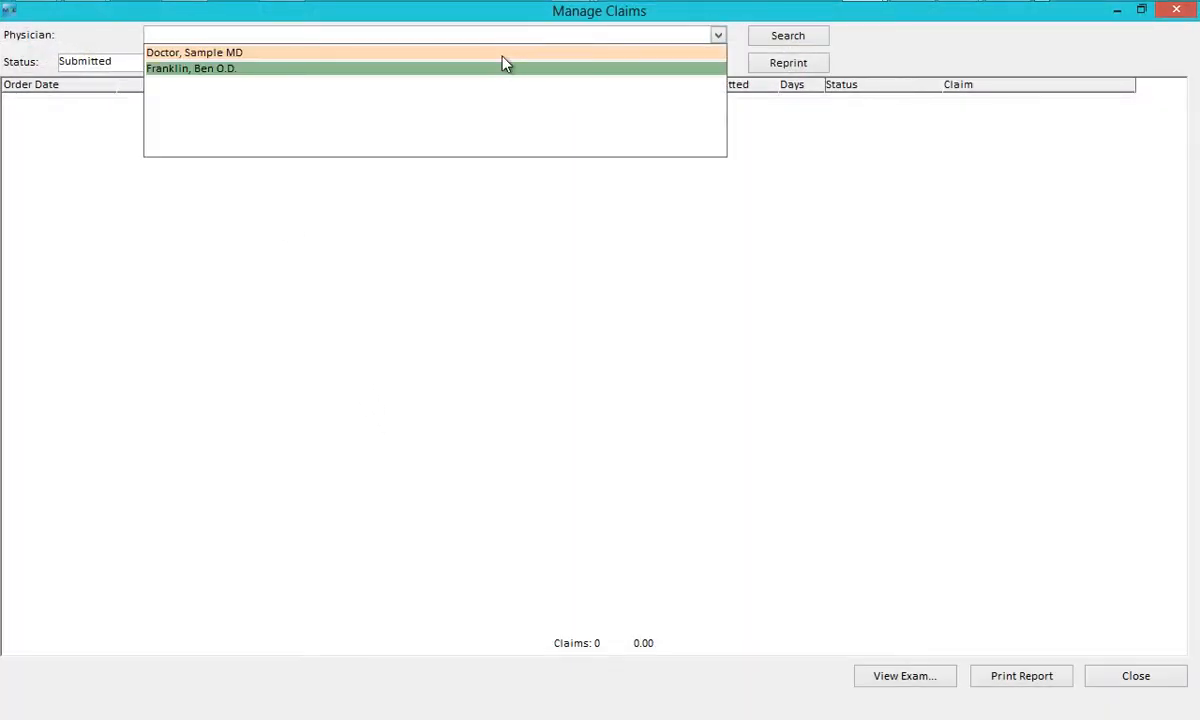
click(504, 72)
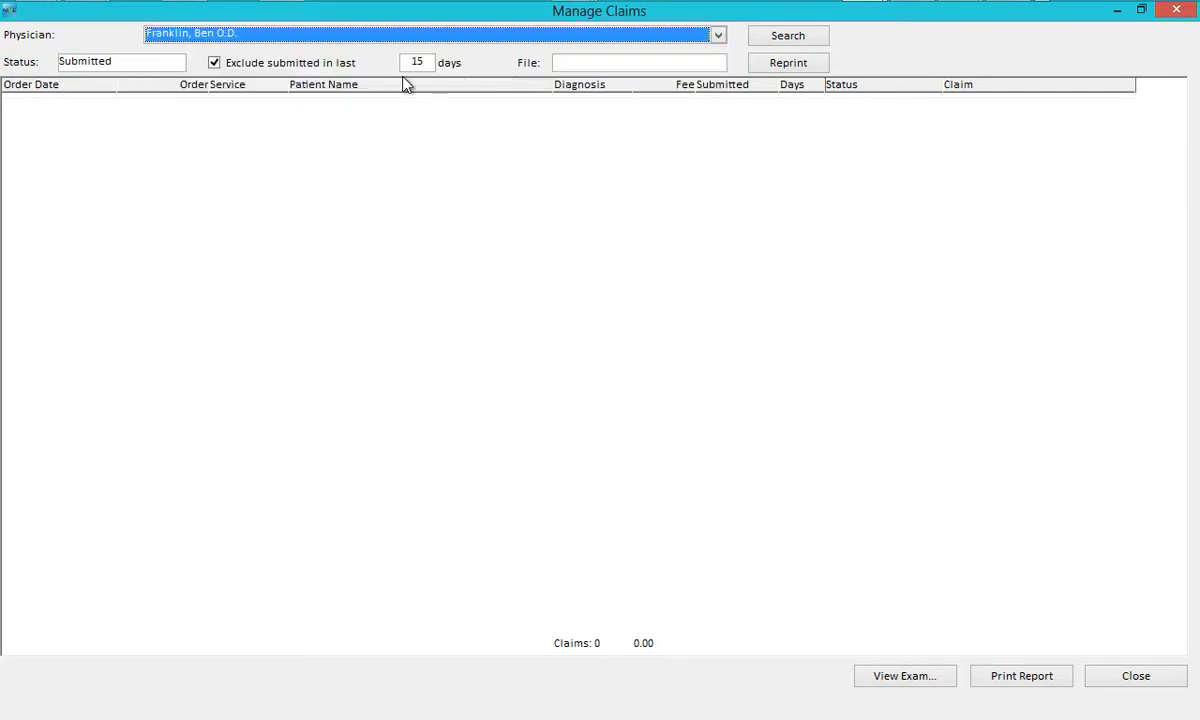
click(214, 63)
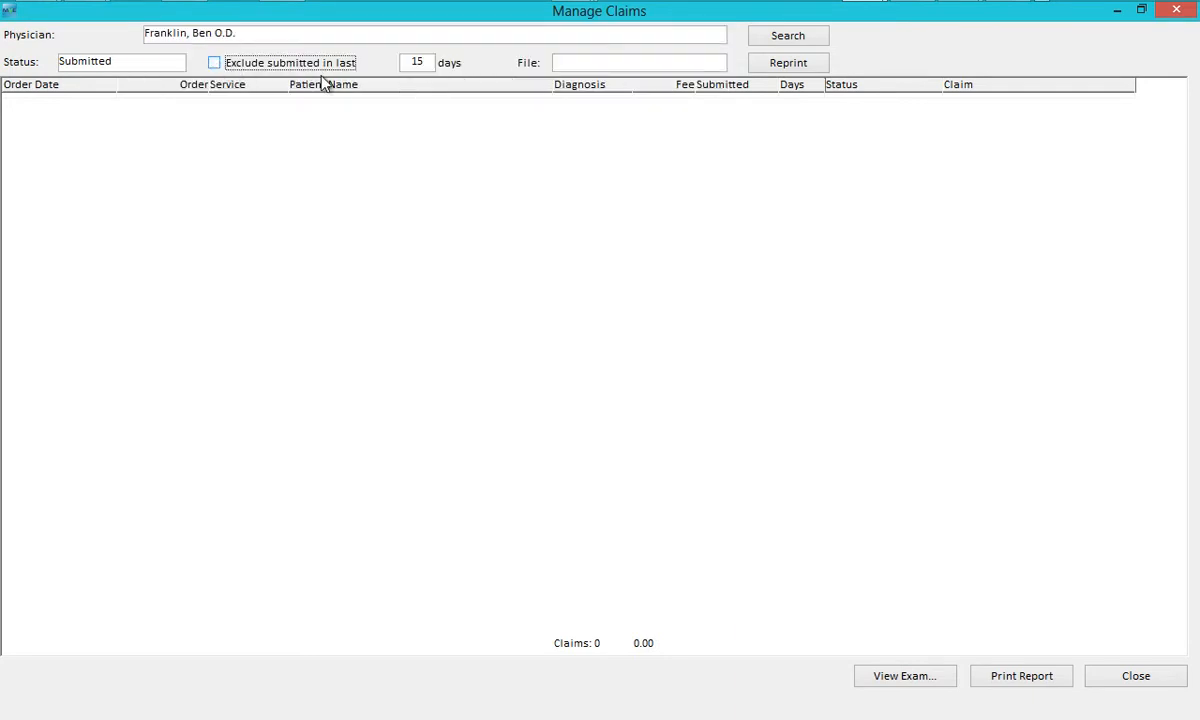
click(788, 36)
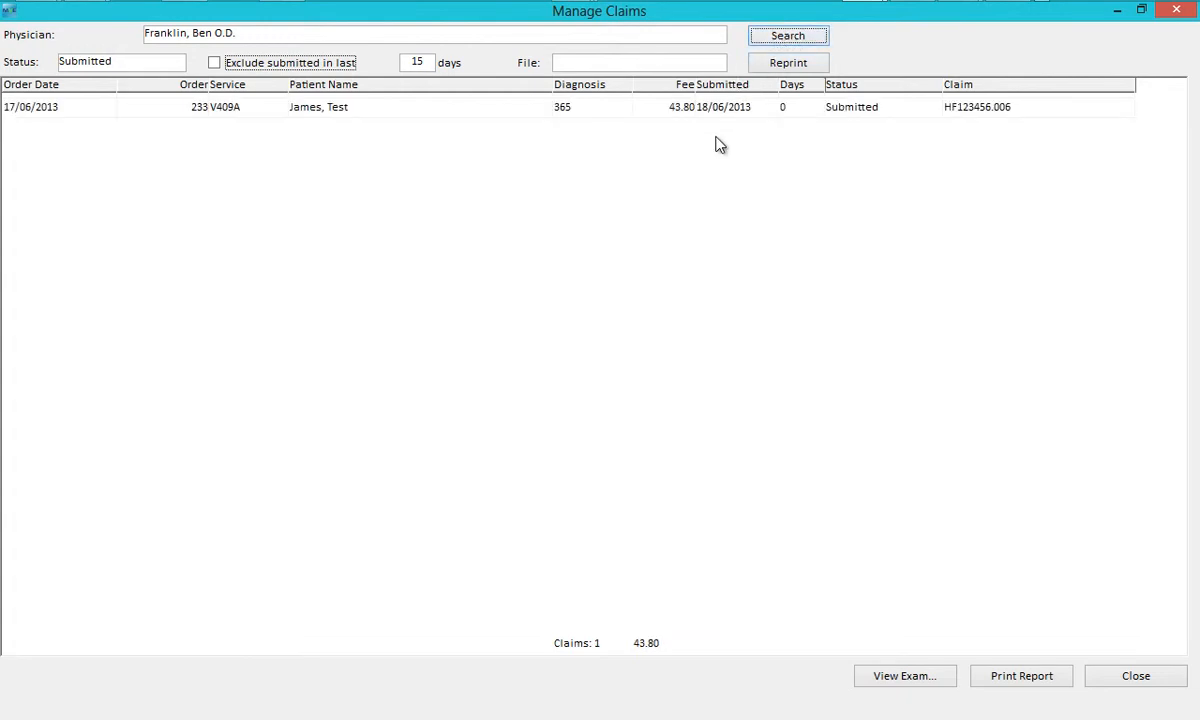
- Search the physician's claims with a blank status filter, and restrict the list to claim file HF123456.006
click(157, 62)
click(150, 79)
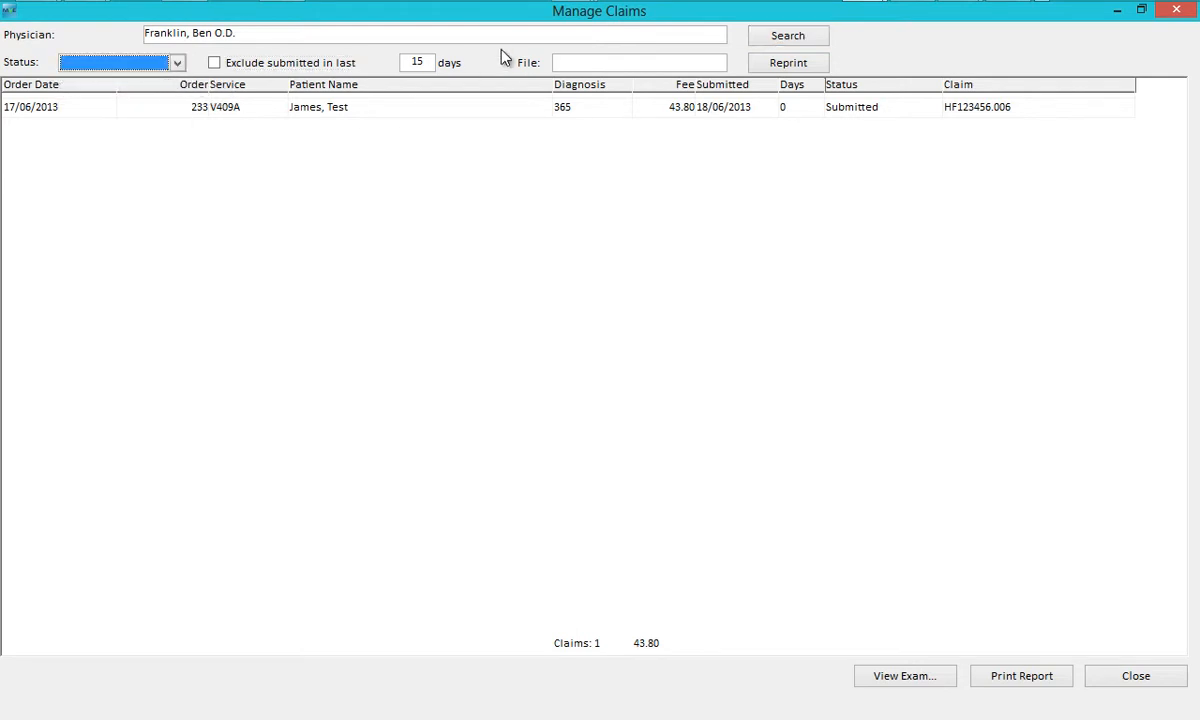
click(788, 40)
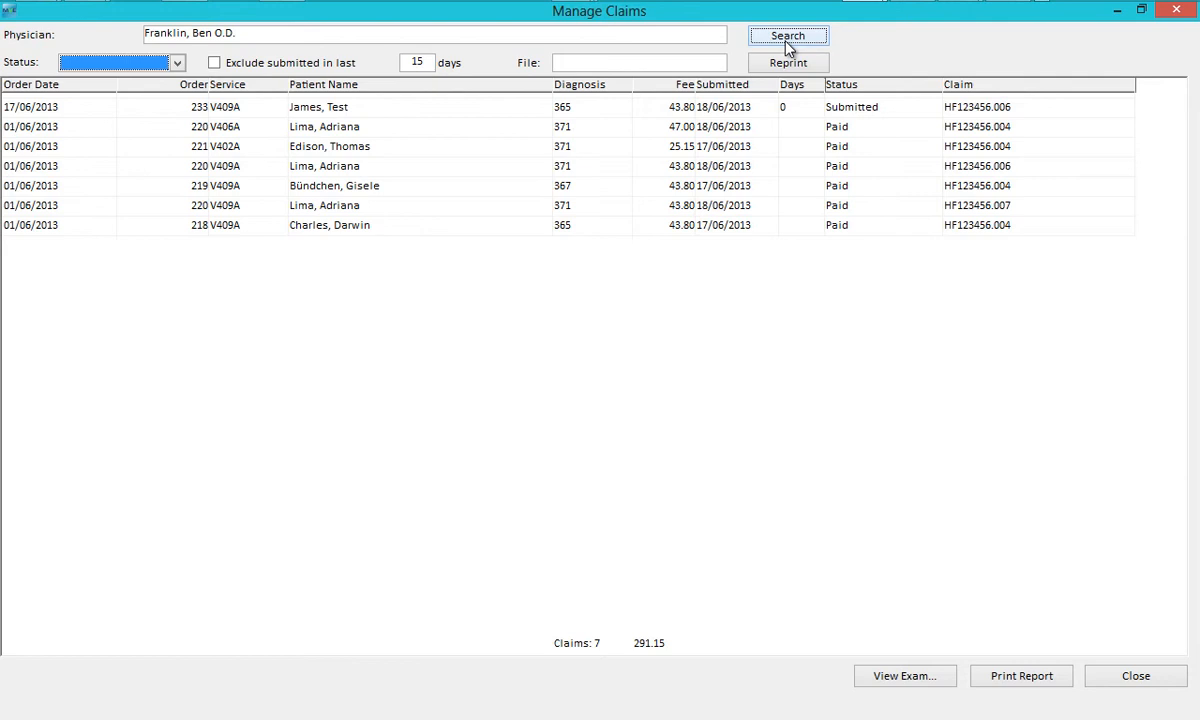
click(720, 64)
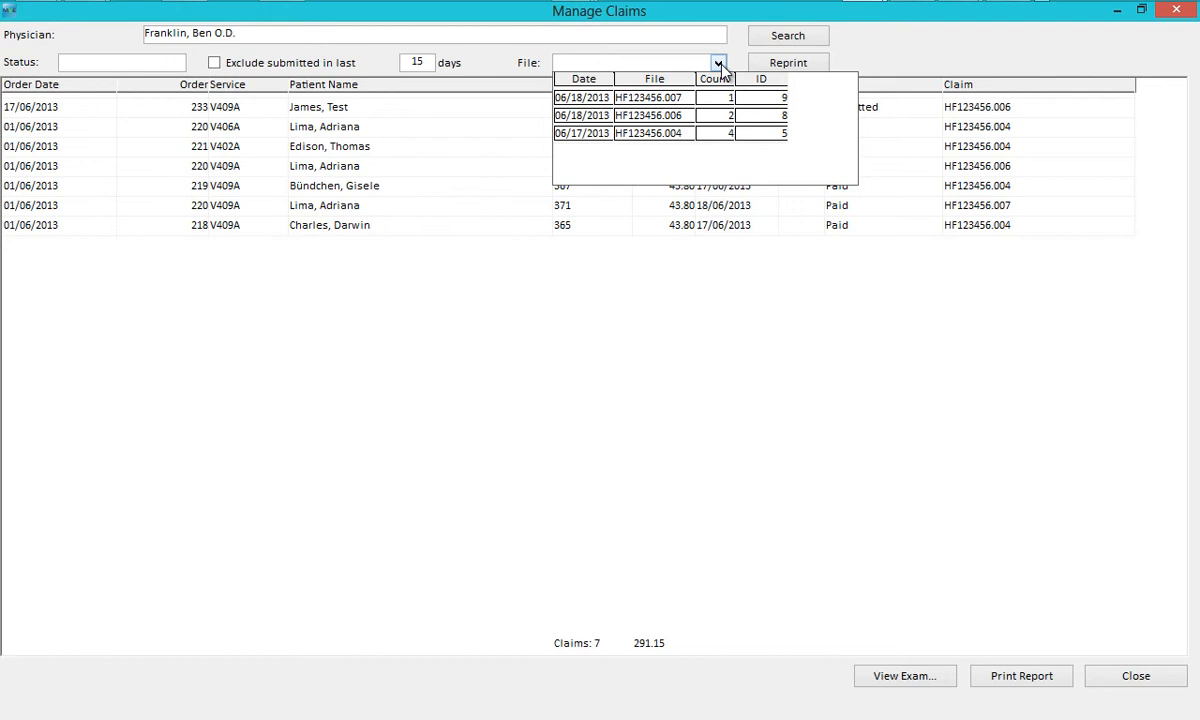
click(729, 115)
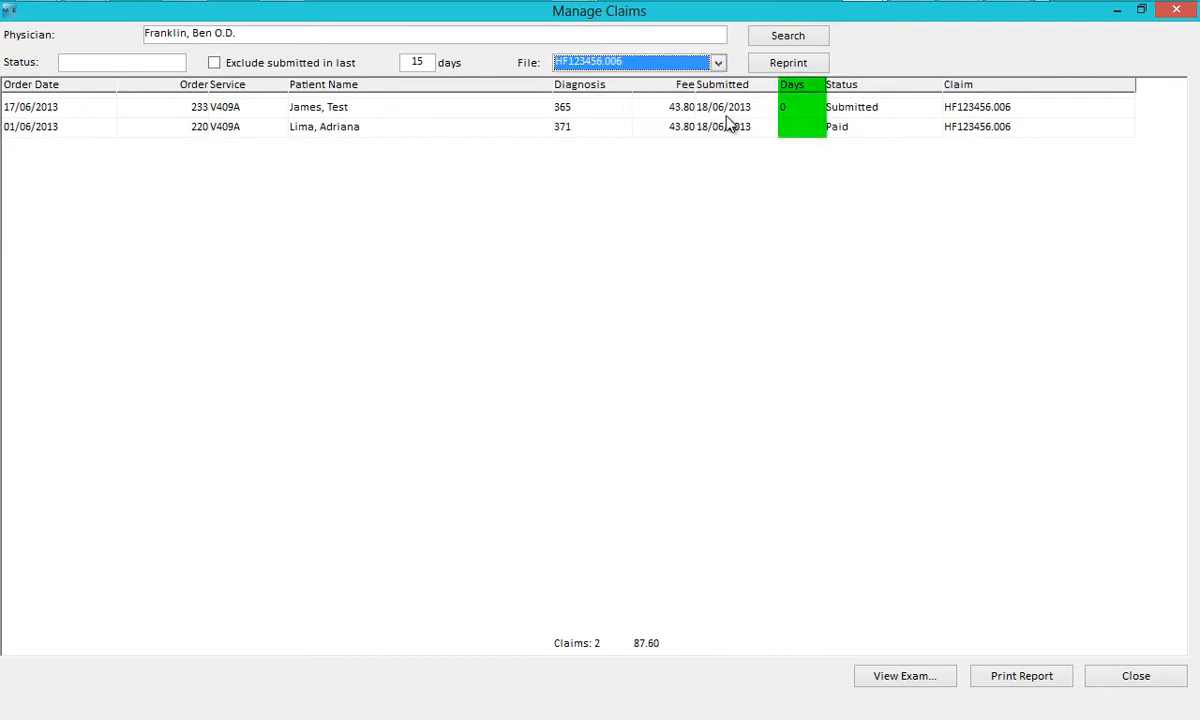